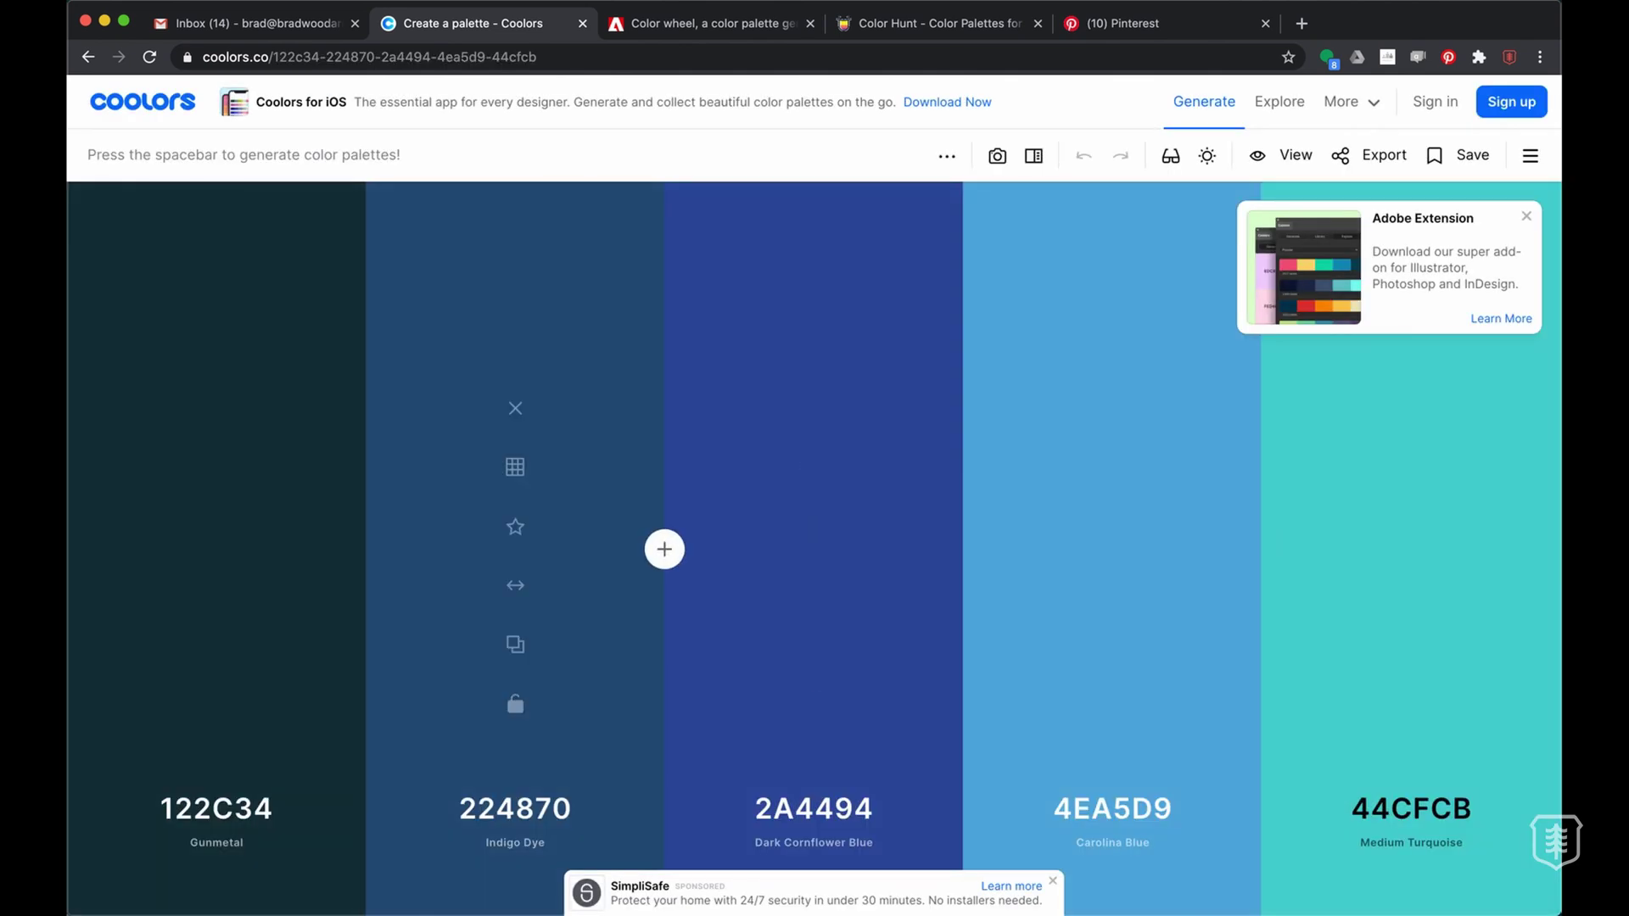
# Flip from the Adobe Color wheel page to the Color Hunt palette page.
pyautogui.hotkey('ctrl', 'Tab')
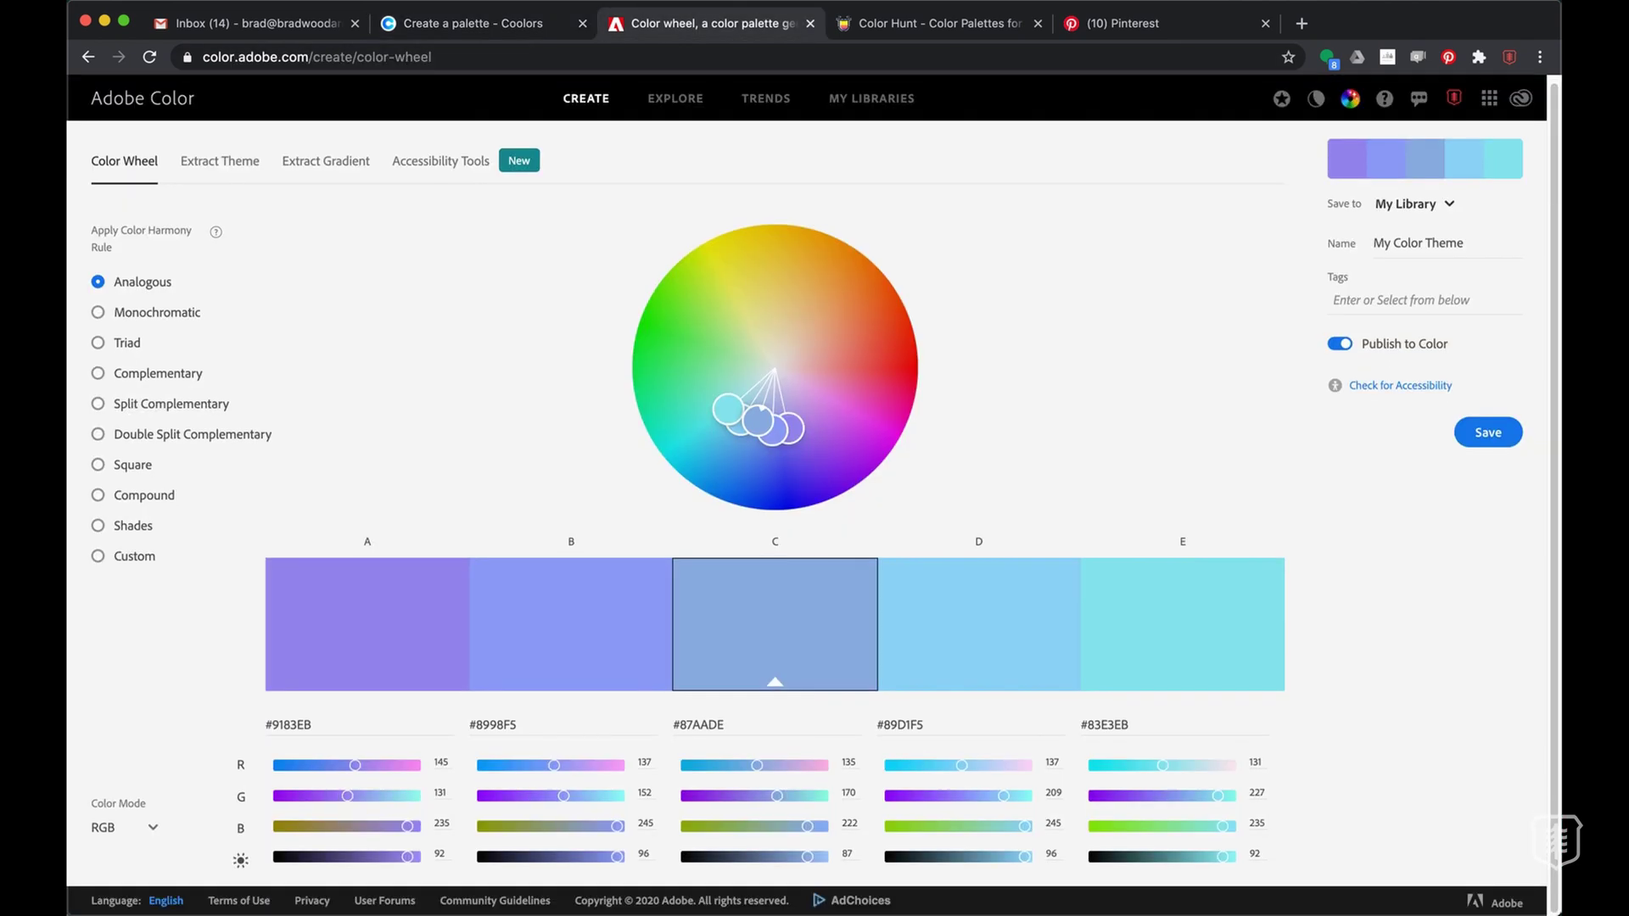
pyautogui.hotkey('ctrl', 'Tab')
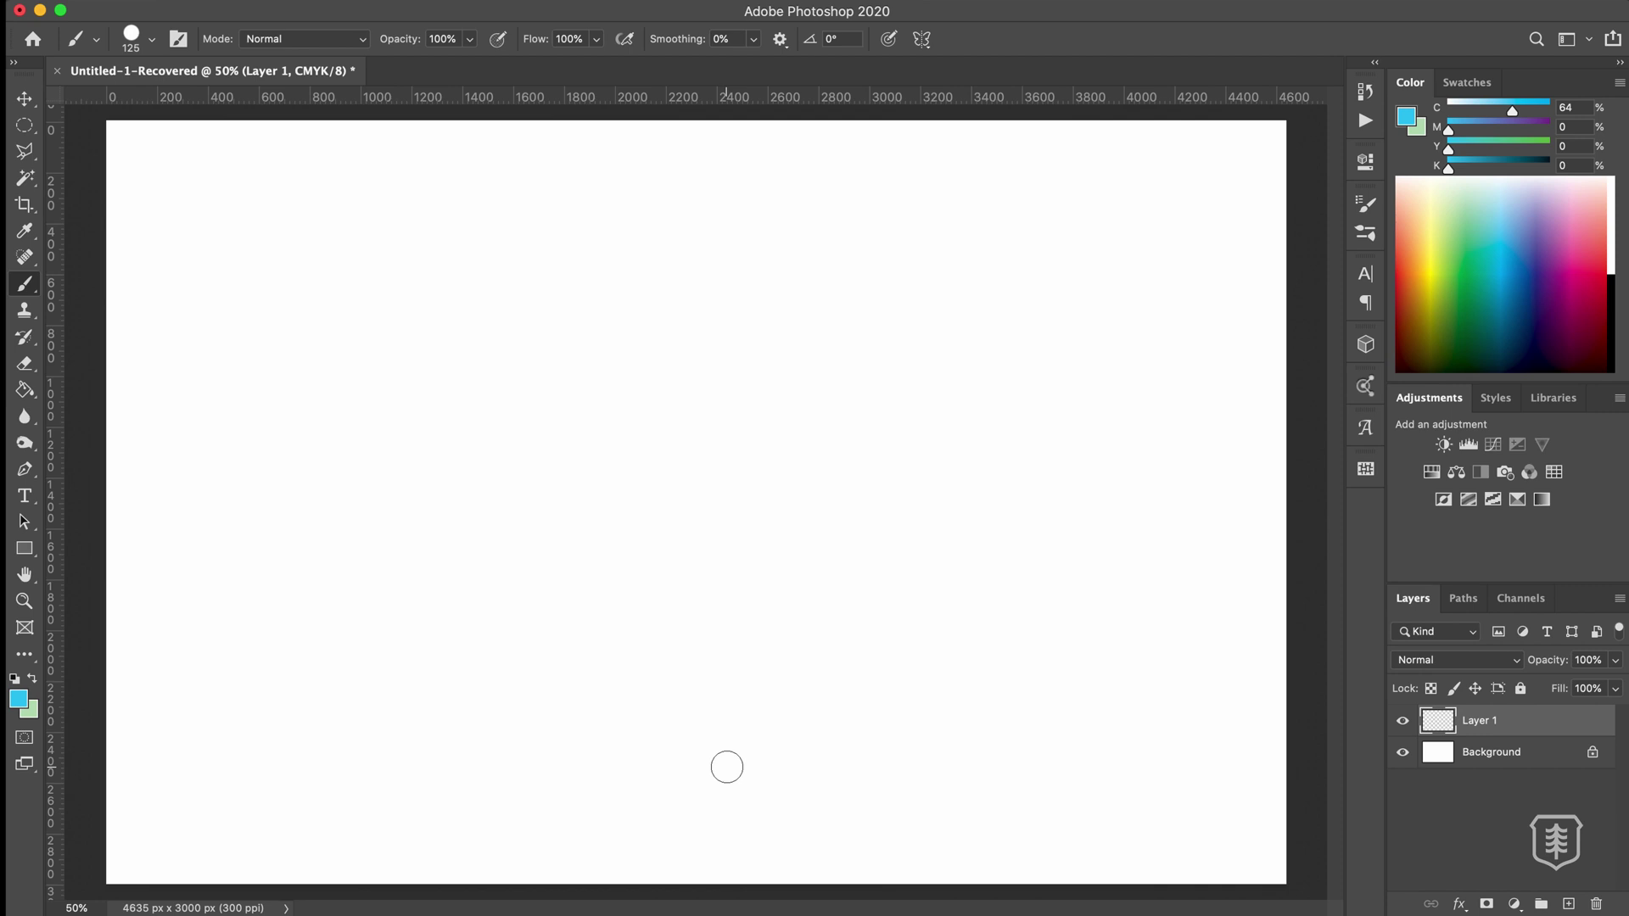
# Paint cyan, red and yellow circles left to right, mixing each colour in the Color panel.
pyautogui.moveTo(309, 425)
pyautogui.mouseDown()
pyautogui.moveTo(266, 547)
pyautogui.moveTo(408, 440)
pyautogui.moveTo(262, 519)
pyautogui.moveTo(384, 426)
pyautogui.moveTo(315, 569)
pyautogui.moveTo(317, 420)
pyautogui.moveTo(390, 538)
pyautogui.moveTo(271, 470)
pyautogui.moveTo(425, 469)
pyautogui.moveTo(296, 546)
pyautogui.moveTo(340, 413)
pyautogui.moveTo(406, 537)
pyautogui.moveTo(270, 506)
pyautogui.moveTo(386, 451)
pyautogui.moveTo(350, 565)
pyautogui.moveTo(315, 538)
pyautogui.moveTo(360, 459)
pyautogui.moveTo(348, 528)
pyautogui.moveTo(366, 543)
pyautogui.moveTo(297, 527)
pyautogui.moveTo(260, 469)
pyautogui.moveTo(282, 537)
pyautogui.mouseUp()
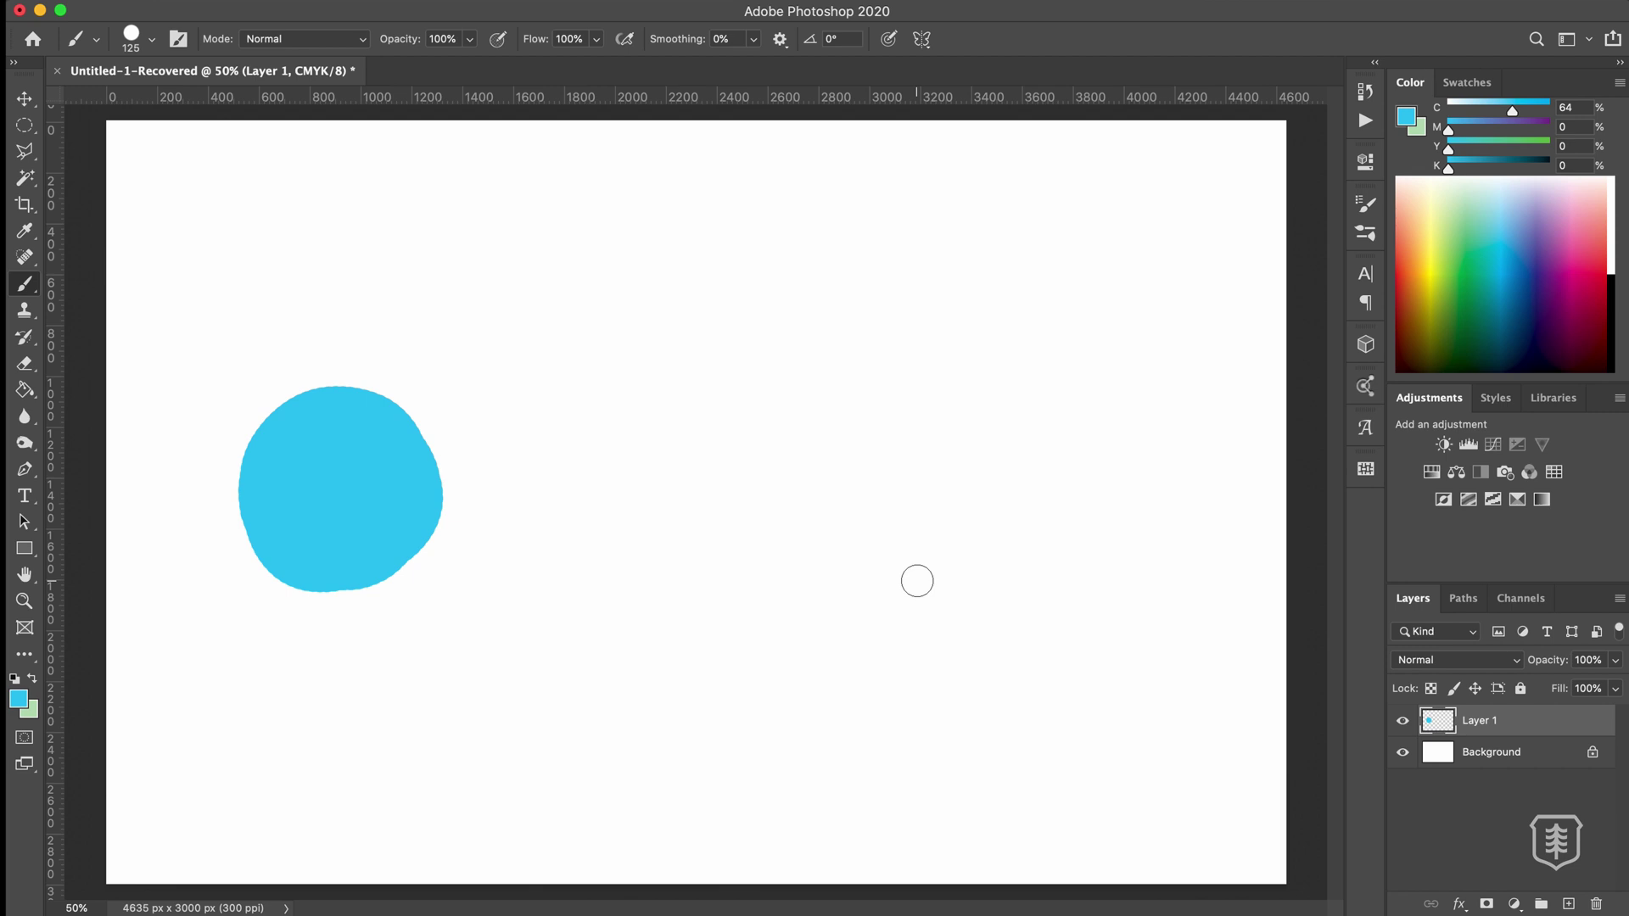
pyautogui.click(1583, 246)
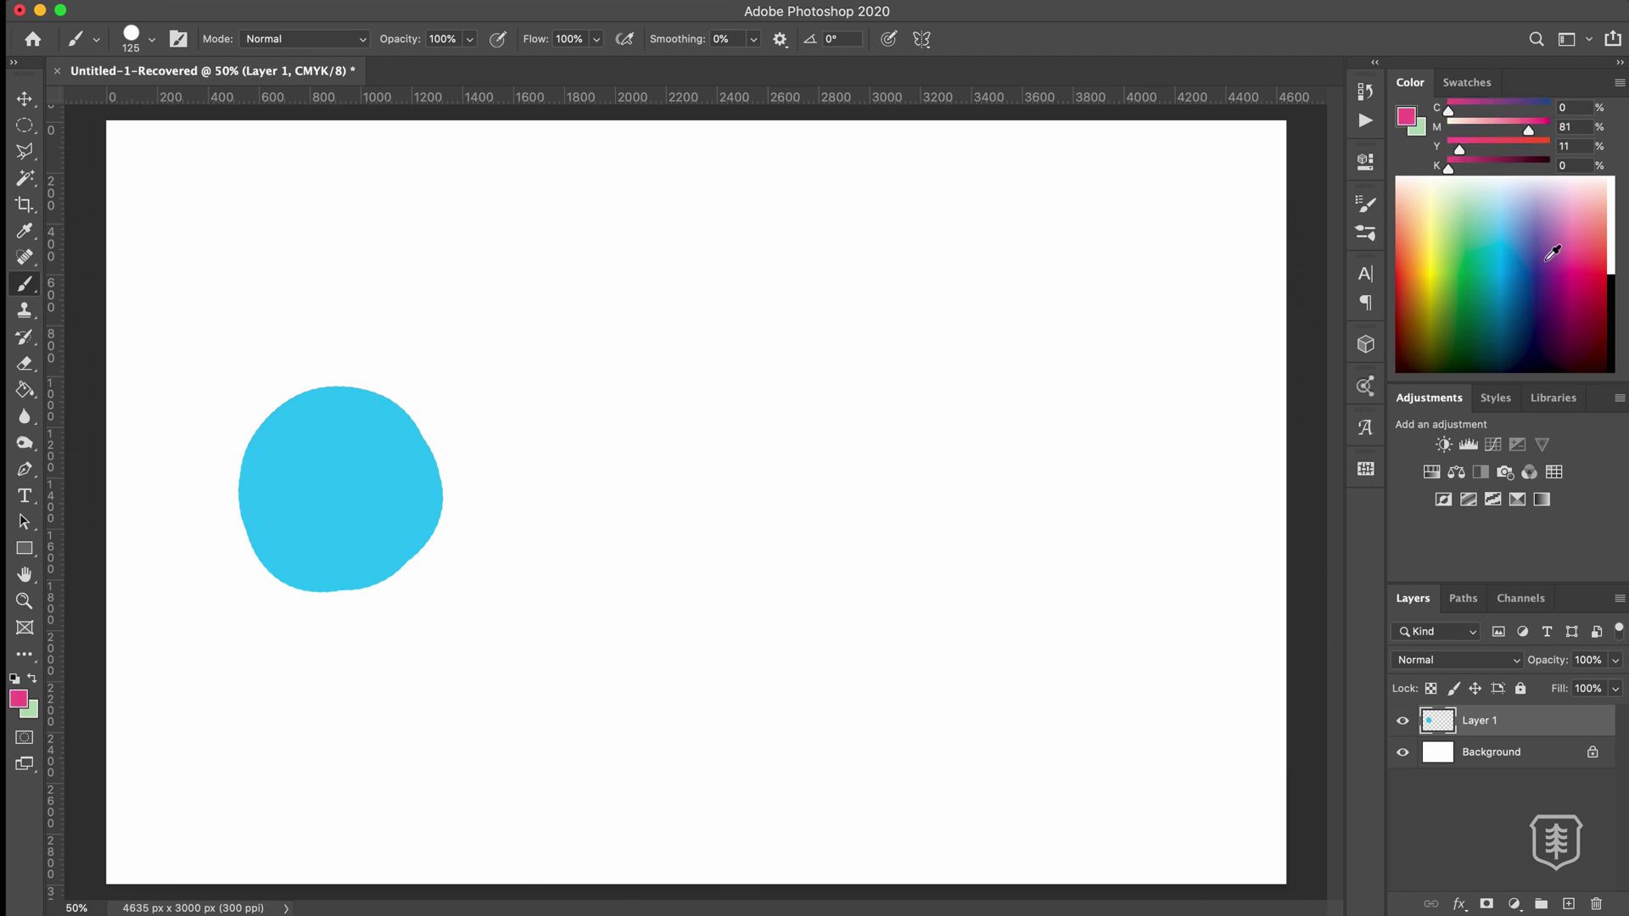
pyautogui.click(1415, 261)
pyautogui.moveTo(1502, 130); pyautogui.dragTo(1527, 149)
pyautogui.click(1527, 134)
pyautogui.moveTo(638, 424)
pyautogui.mouseDown()
pyautogui.moveTo(715, 483)
pyautogui.moveTo(666, 560)
pyautogui.moveTo(595, 490)
pyautogui.moveTo(661, 415)
pyautogui.moveTo(737, 453)
pyautogui.moveTo(686, 544)
pyautogui.moveTo(633, 539)
pyautogui.moveTo(623, 522)
pyautogui.moveTo(677, 511)
pyautogui.moveTo(671, 418)
pyautogui.moveTo(601, 474)
pyautogui.moveTo(626, 538)
pyautogui.moveTo(605, 452)
pyautogui.moveTo(659, 410)
pyautogui.moveTo(739, 448)
pyautogui.moveTo(699, 539)
pyautogui.moveTo(738, 487)
pyautogui.moveTo(713, 414)
pyautogui.moveTo(729, 526)
pyautogui.moveTo(723, 540)
pyautogui.moveTo(730, 422)
pyautogui.moveTo(740, 448)
pyautogui.moveTo(717, 507)
pyautogui.mouseUp()
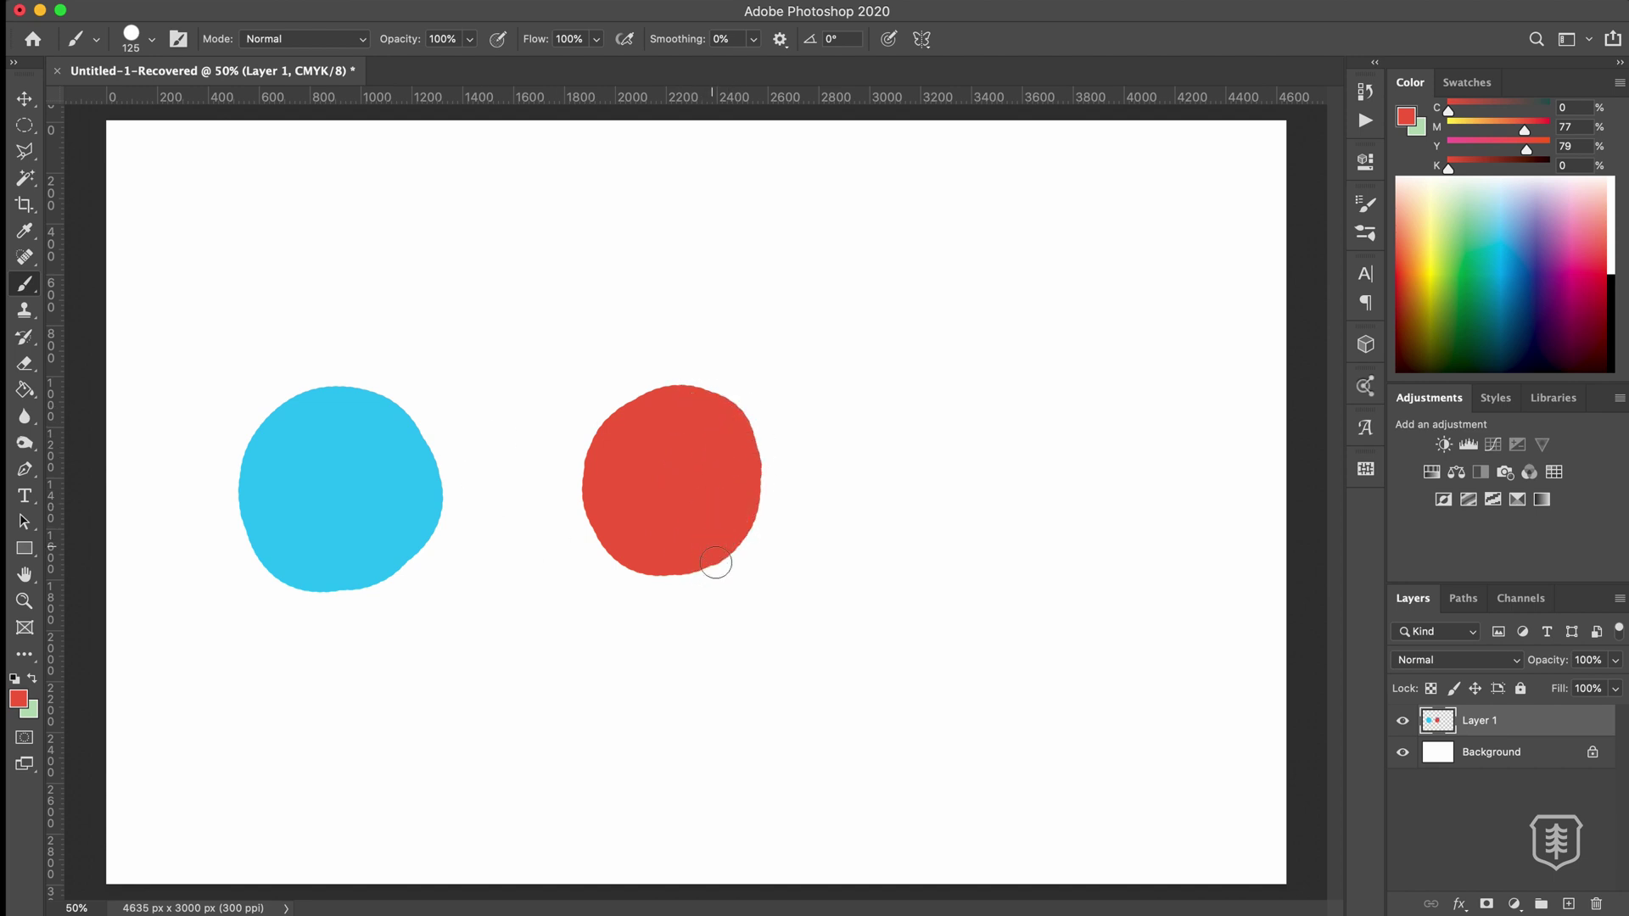
pyautogui.click(1439, 247)
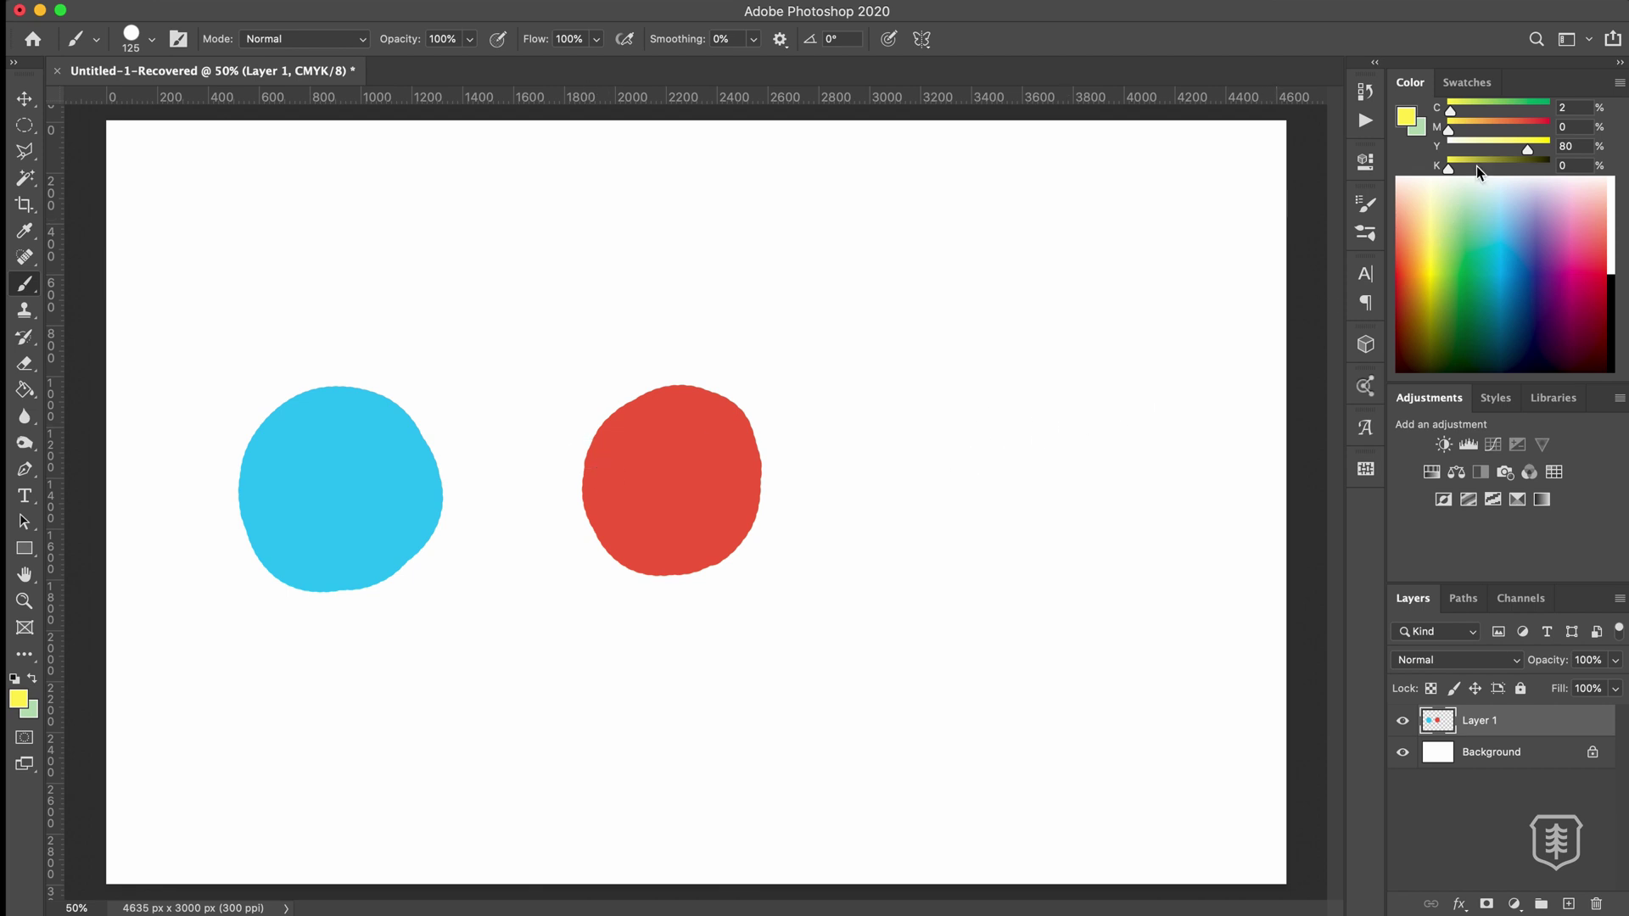
pyautogui.moveTo(1462, 134); pyautogui.dragTo(1455, 131)
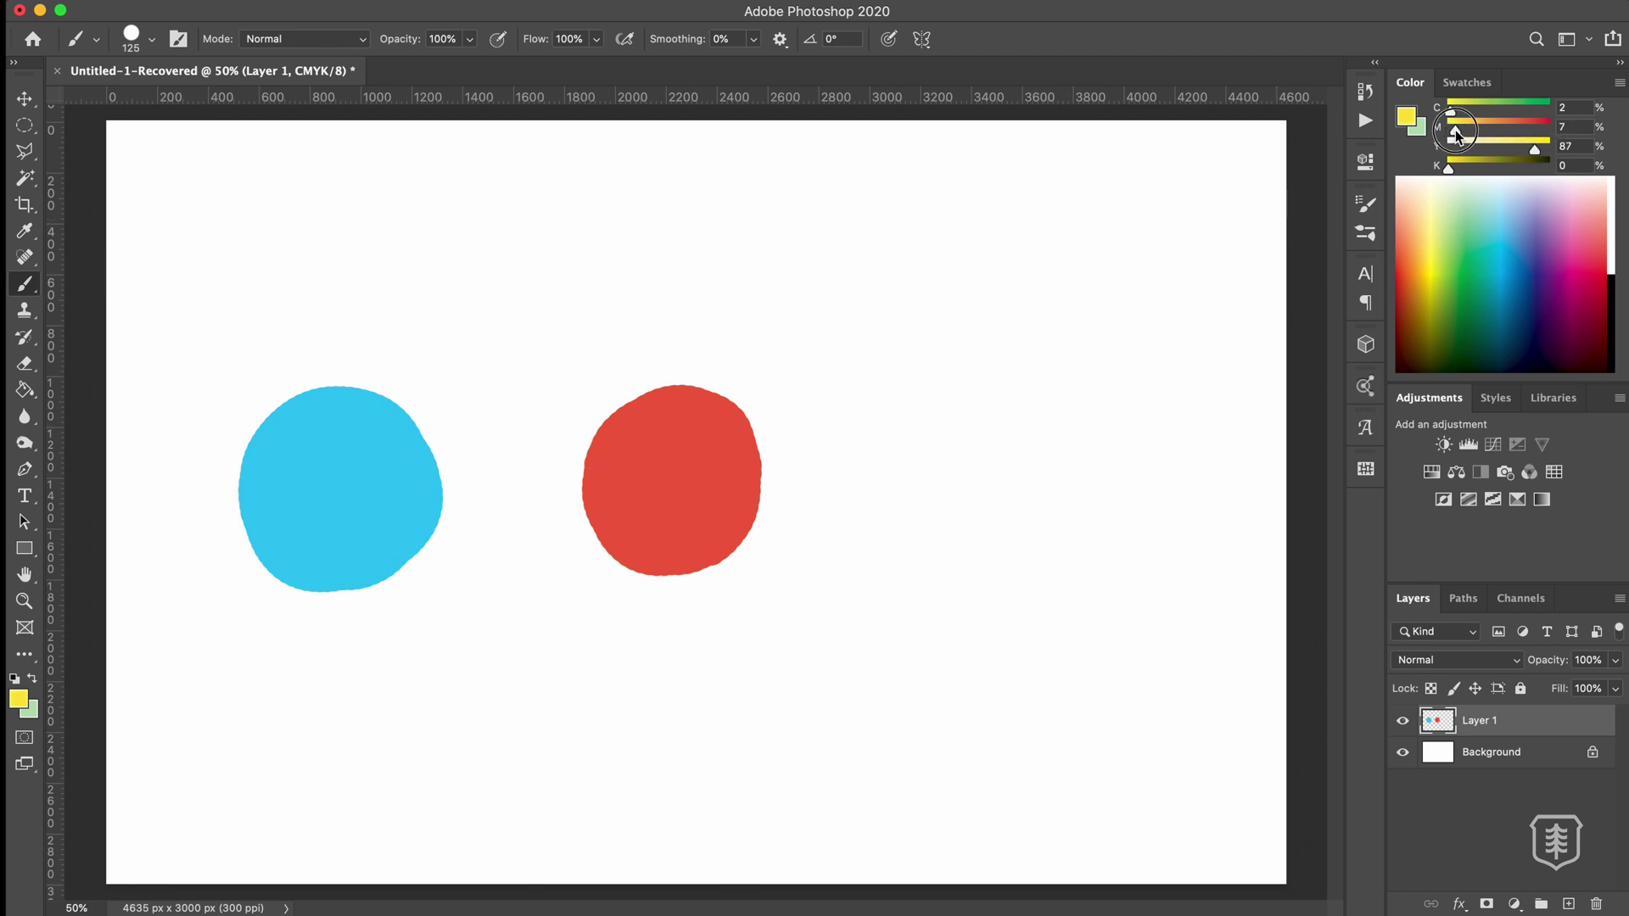
pyautogui.moveTo(1031, 420)
pyautogui.mouseDown()
pyautogui.moveTo(1082, 460)
pyautogui.moveTo(1076, 508)
pyautogui.moveTo(1041, 548)
pyautogui.moveTo(983, 535)
pyautogui.moveTo(955, 487)
pyautogui.moveTo(966, 441)
pyautogui.moveTo(1013, 417)
pyautogui.moveTo(1024, 524)
pyautogui.moveTo(1029, 488)
pyautogui.mouseUp()
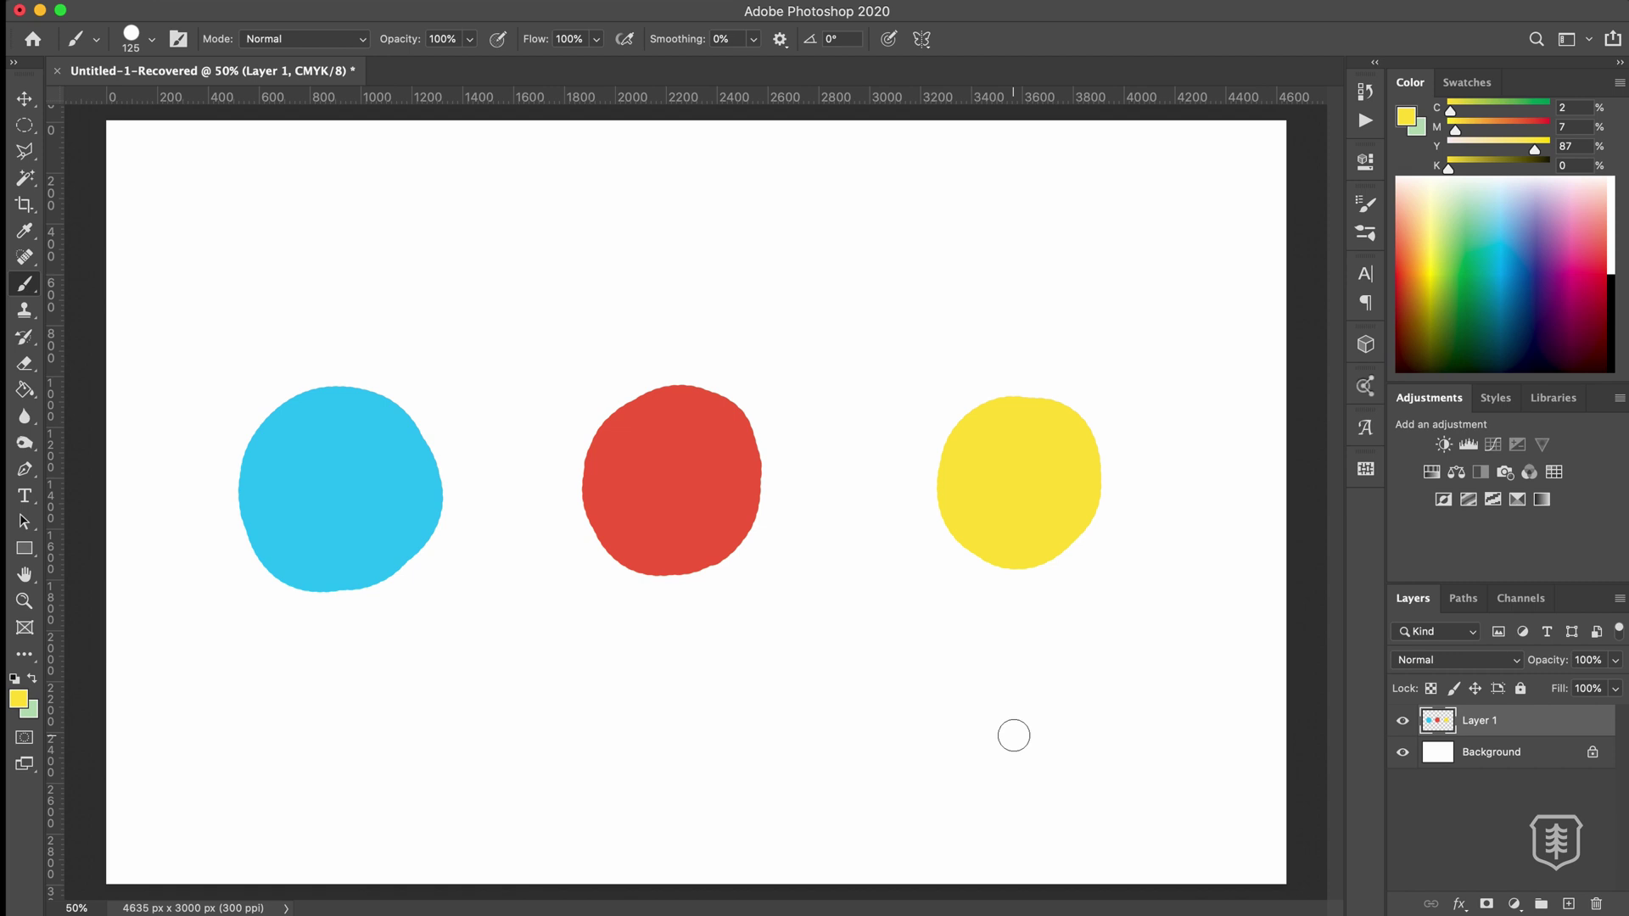
# Paint a light-blue dab above and a blue-violet dab below the cyan circle, sampled from it.
pyautogui.press('i')
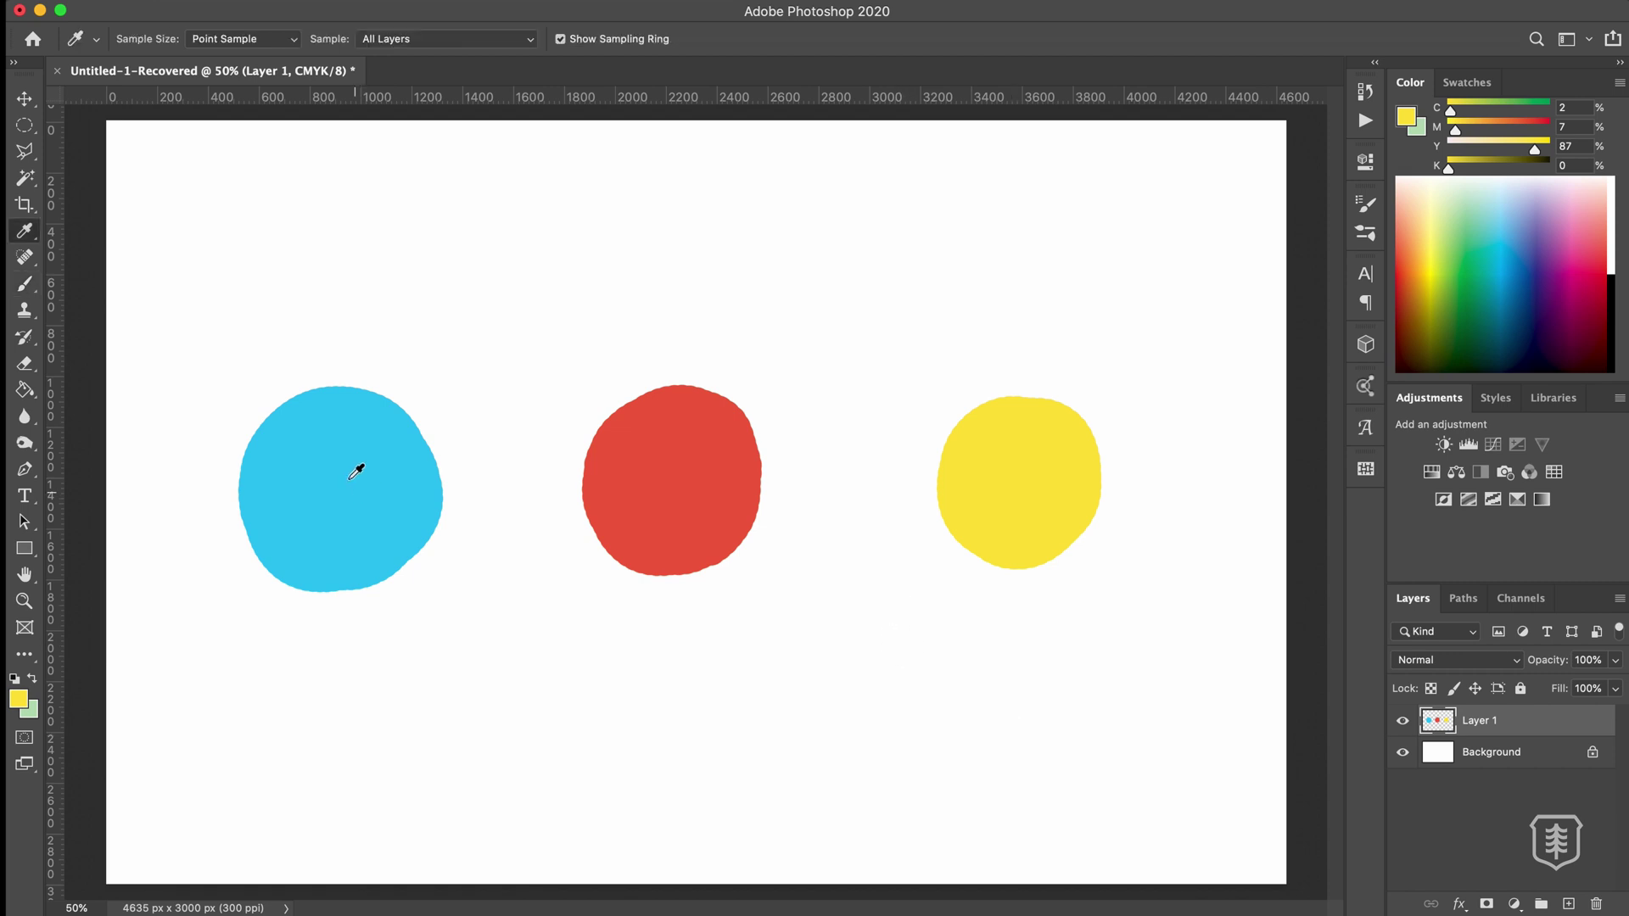
pyautogui.click(363, 467)
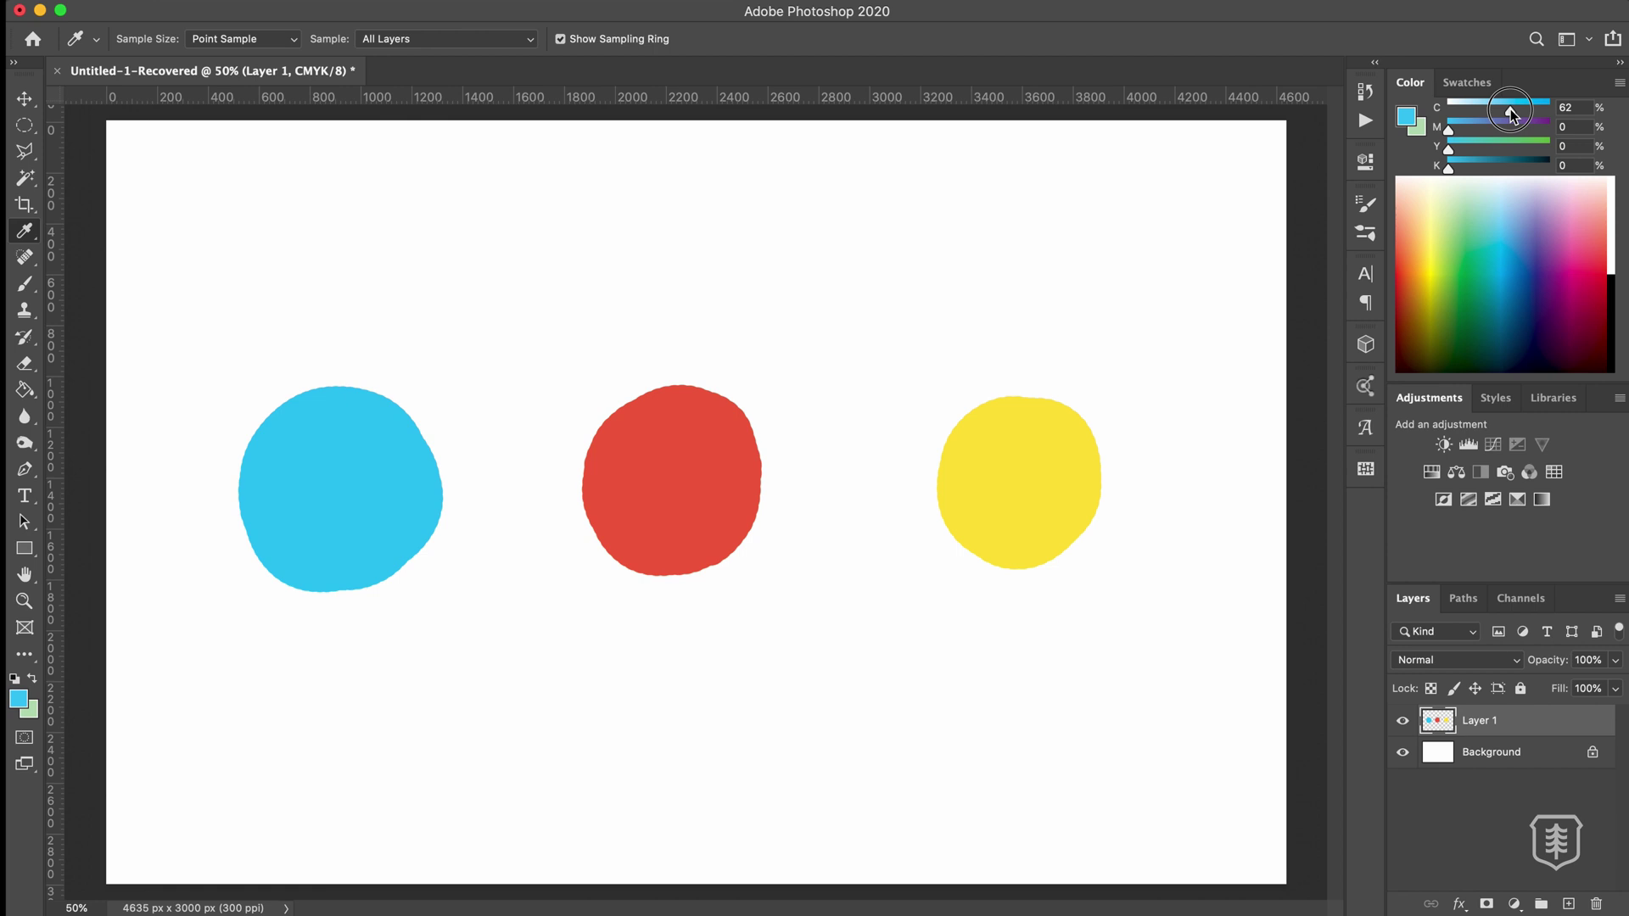
pyautogui.moveTo(1512, 113); pyautogui.dragTo(1494, 111)
pyautogui.press('b')
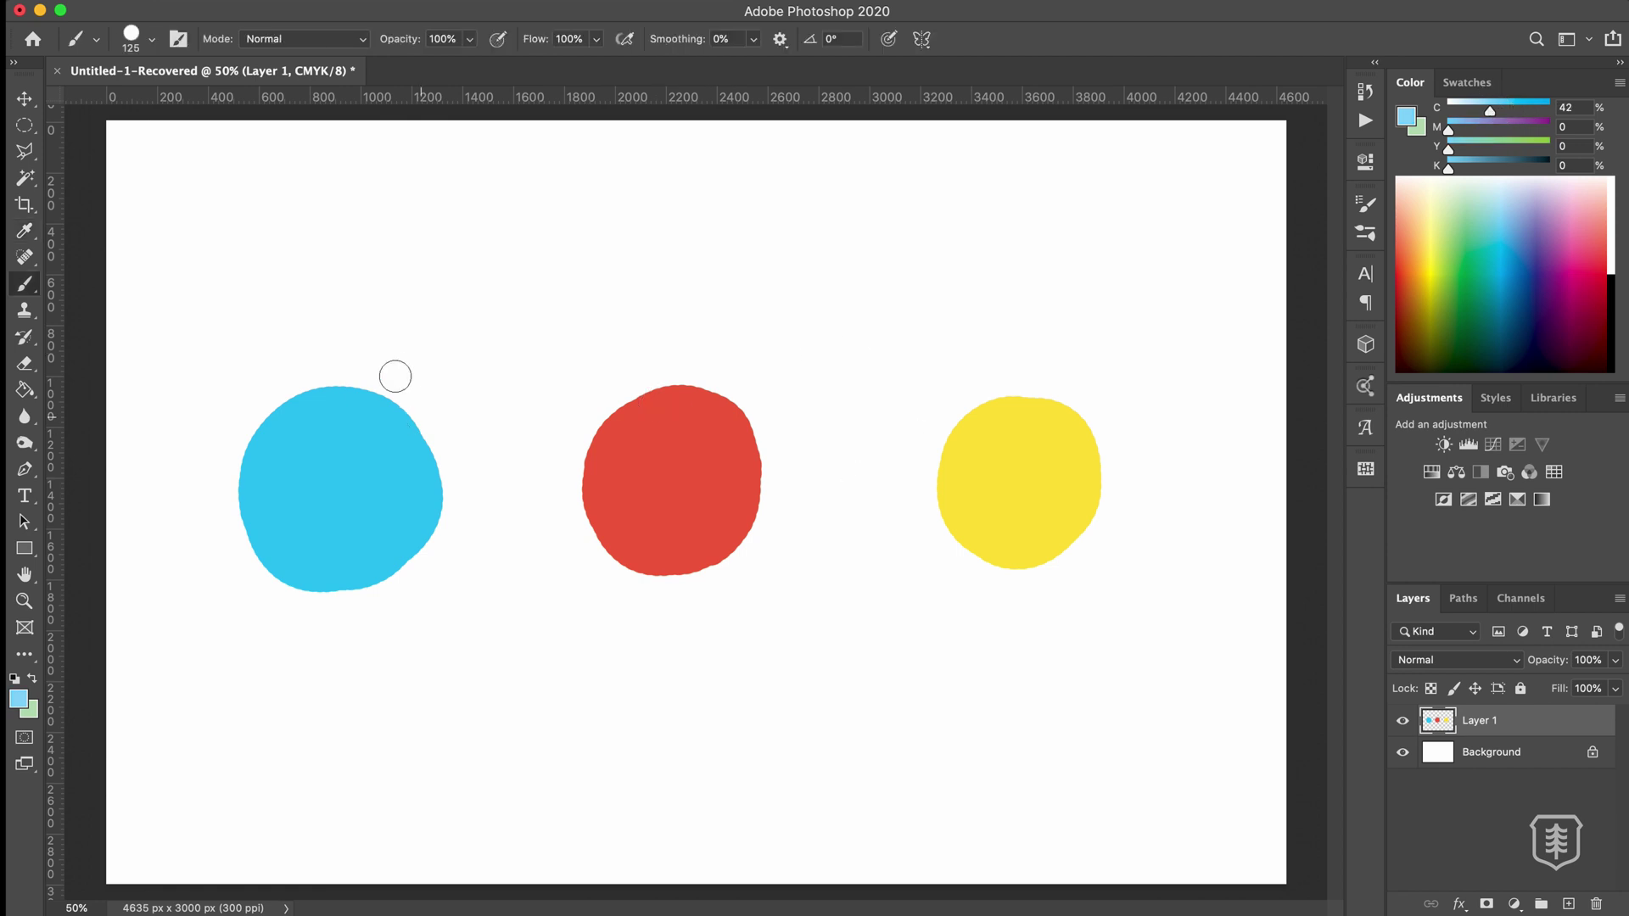
pyautogui.moveTo(396, 374)
pyautogui.mouseDown()
pyautogui.moveTo(378, 371)
pyautogui.moveTo(408, 374)
pyautogui.moveTo(379, 396)
pyautogui.mouseUp()
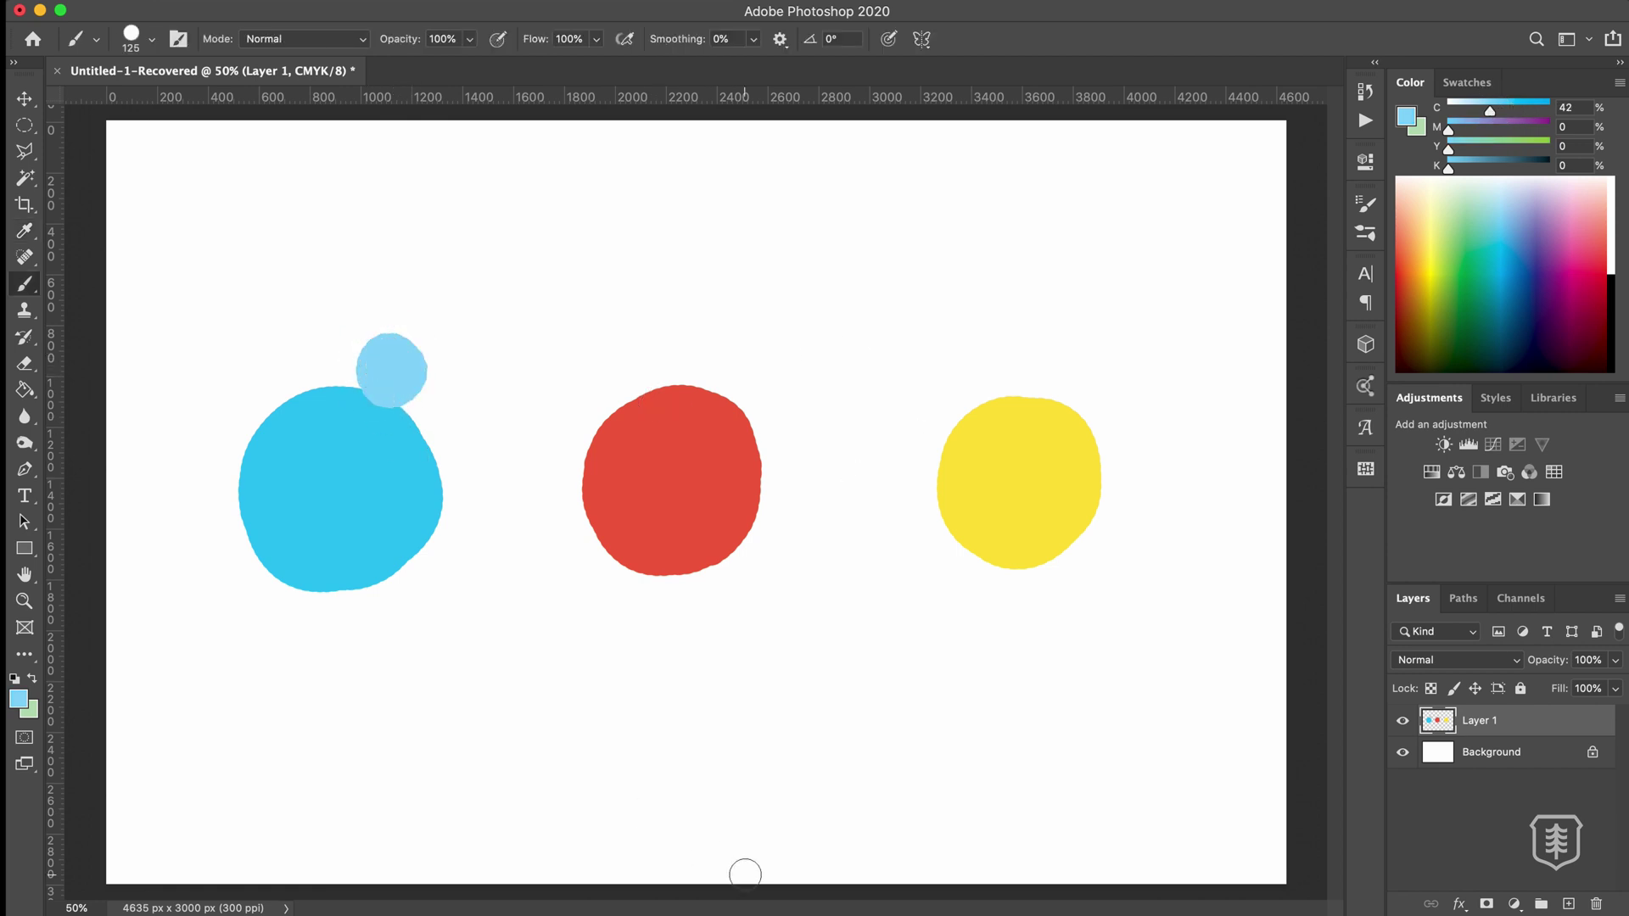
pyautogui.press('i')
pyautogui.click(398, 491)
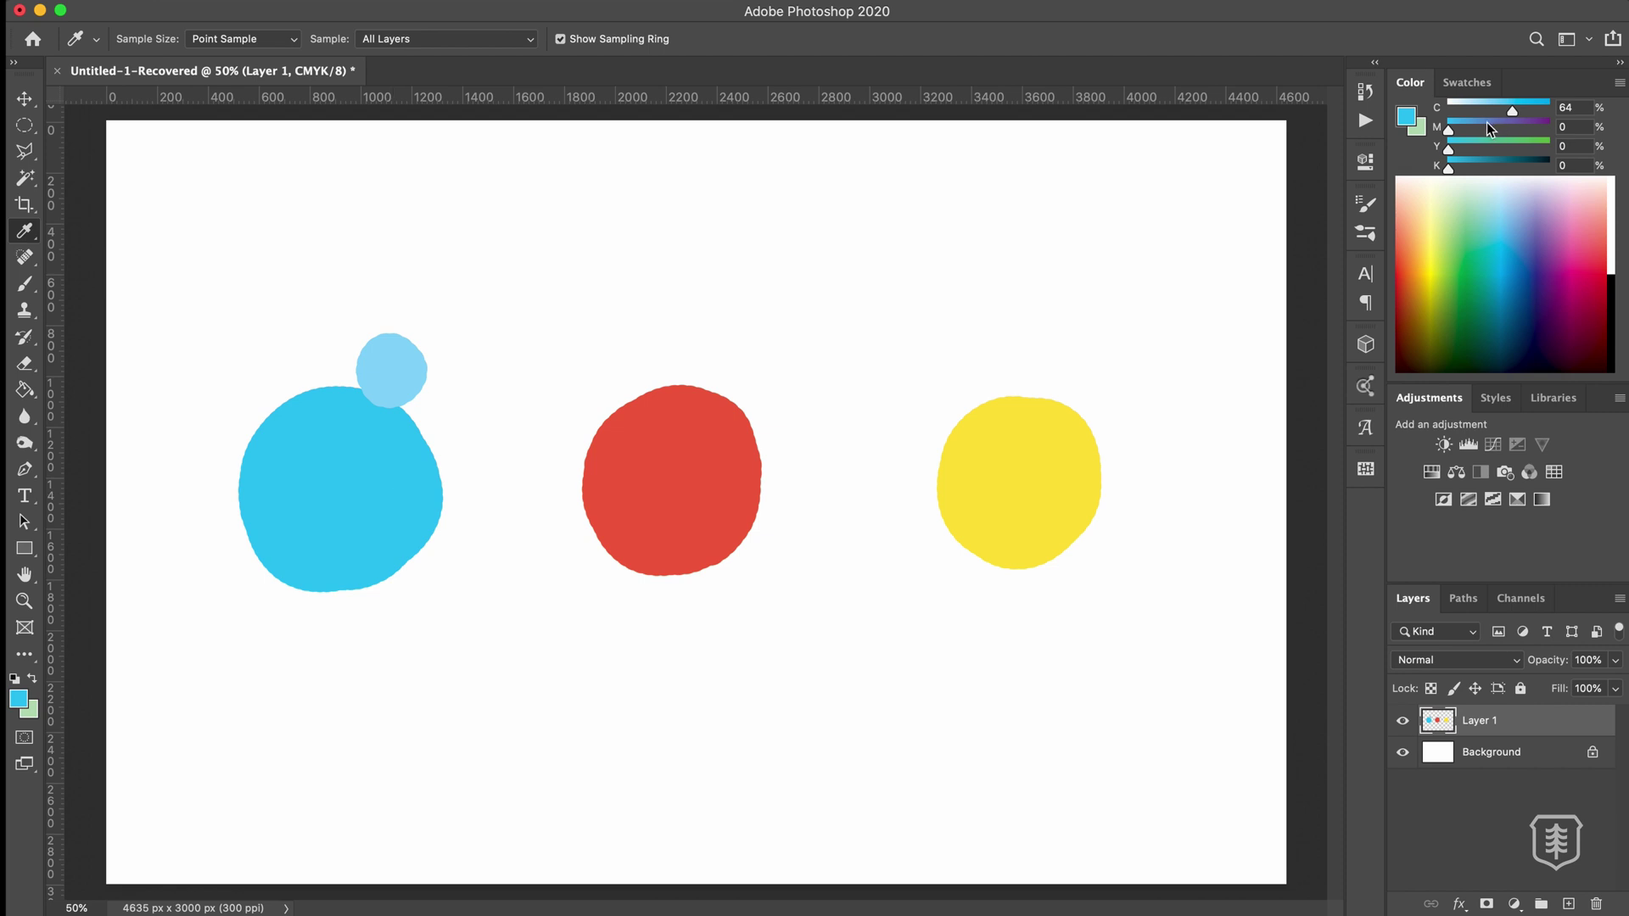
pyautogui.moveTo(1487, 123); pyautogui.dragTo(1498, 124)
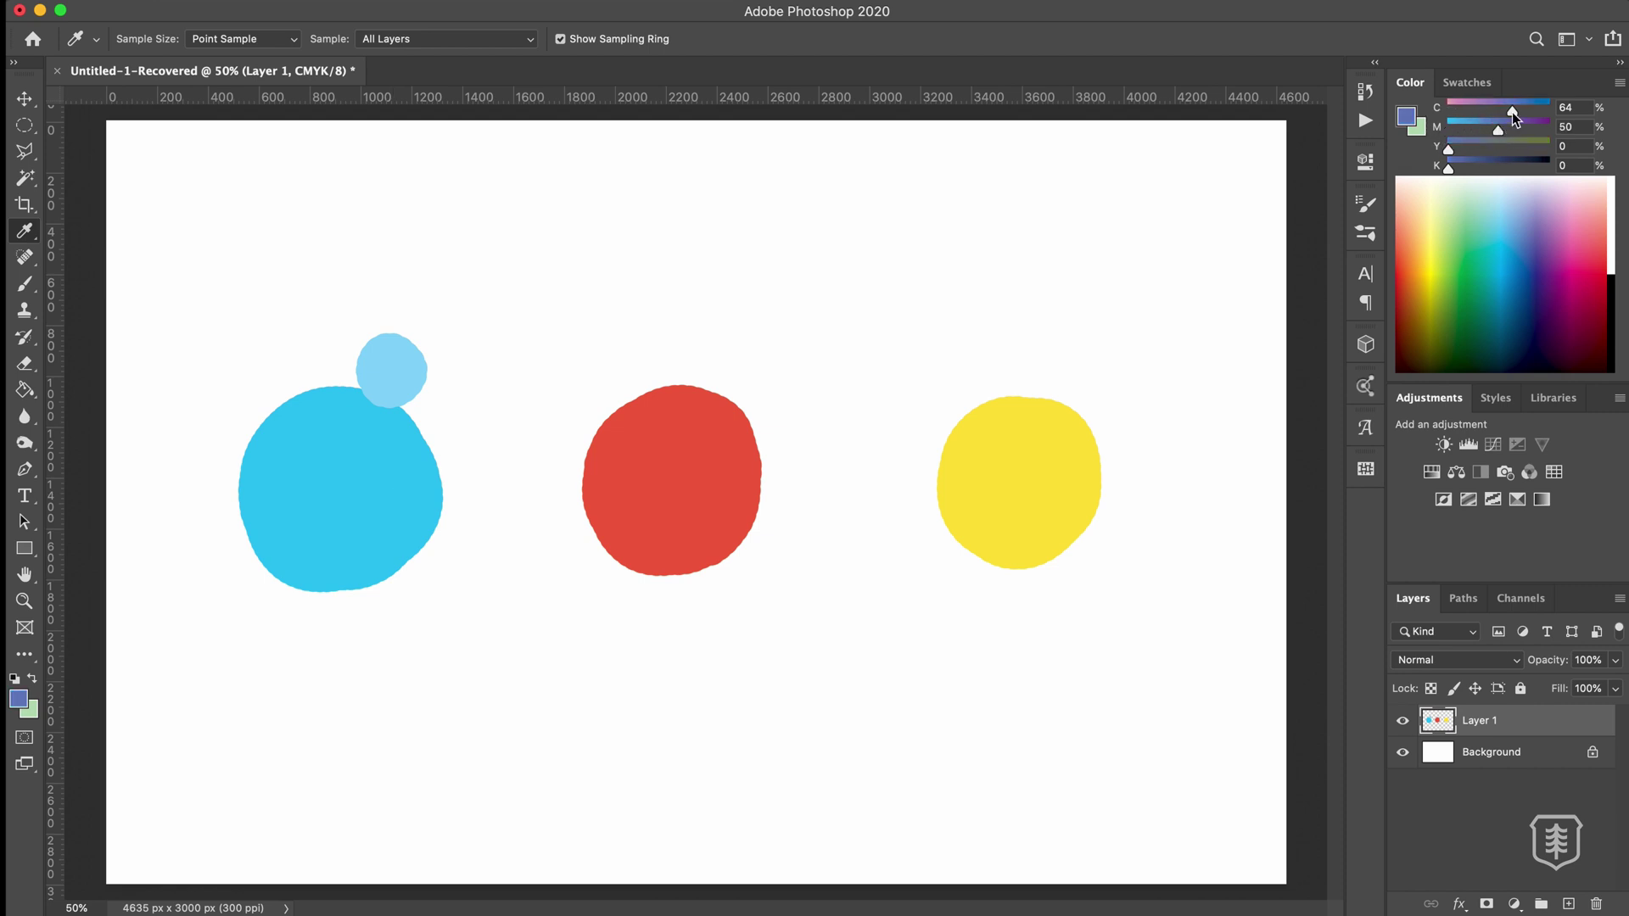
pyautogui.press('b')
pyautogui.moveTo(359, 604)
pyautogui.mouseDown()
pyautogui.moveTo(347, 563)
pyautogui.moveTo(333, 593)
pyautogui.moveTo(384, 619)
pyautogui.mouseUp()
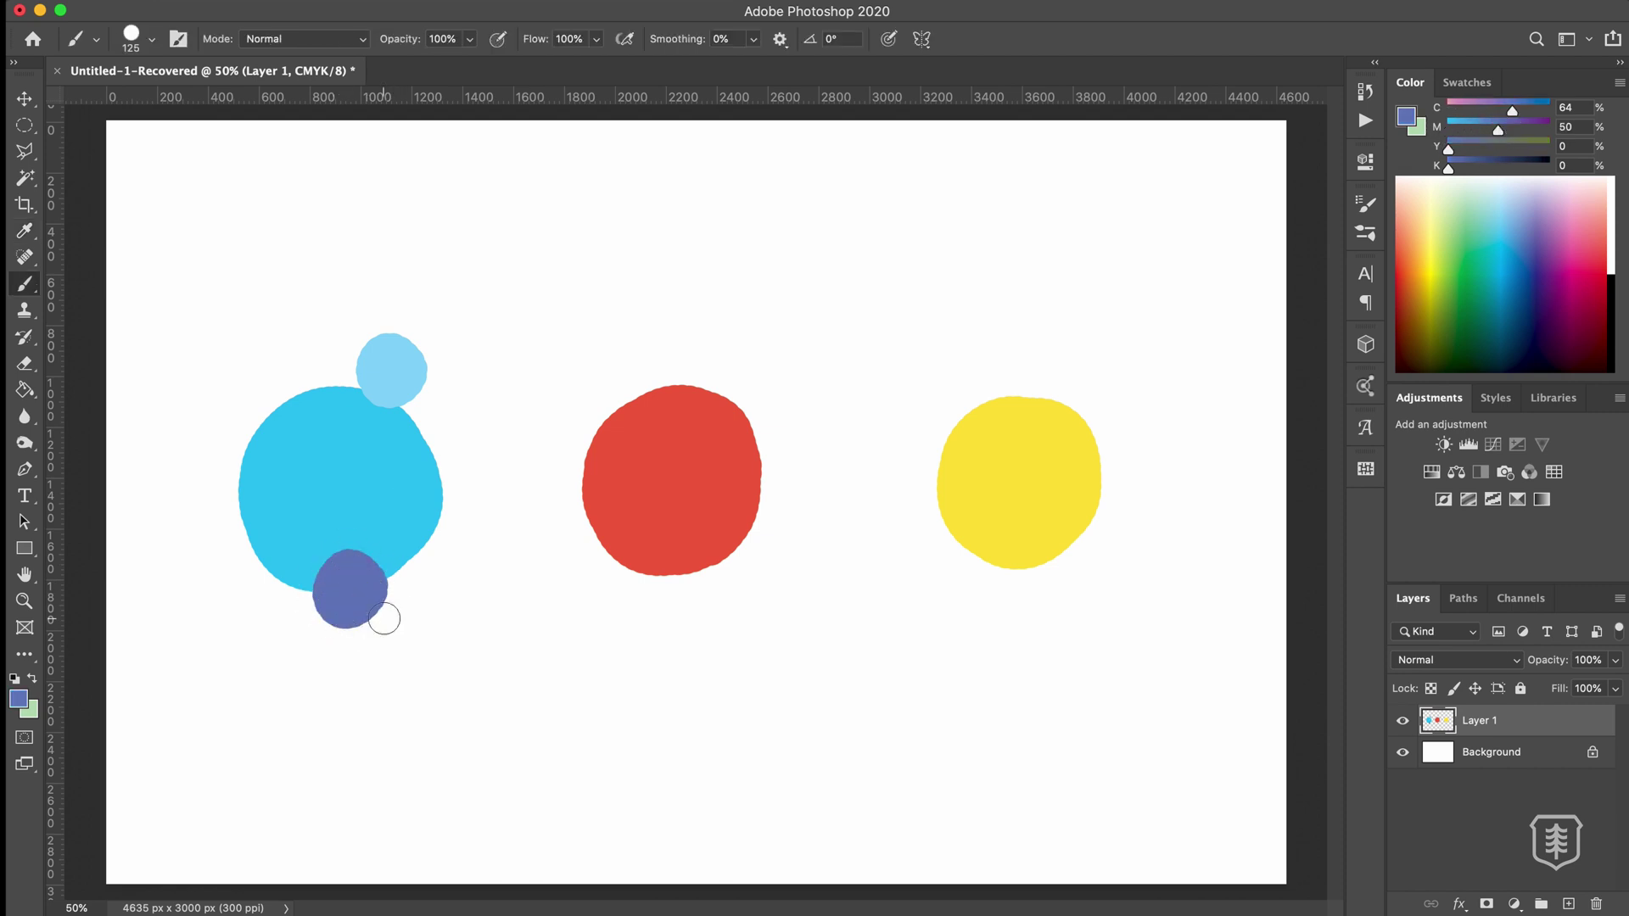
# Sample the red circle, lighten it, and paint a light-red dab on it.
pyautogui.press('i')
pyautogui.click(714, 478)
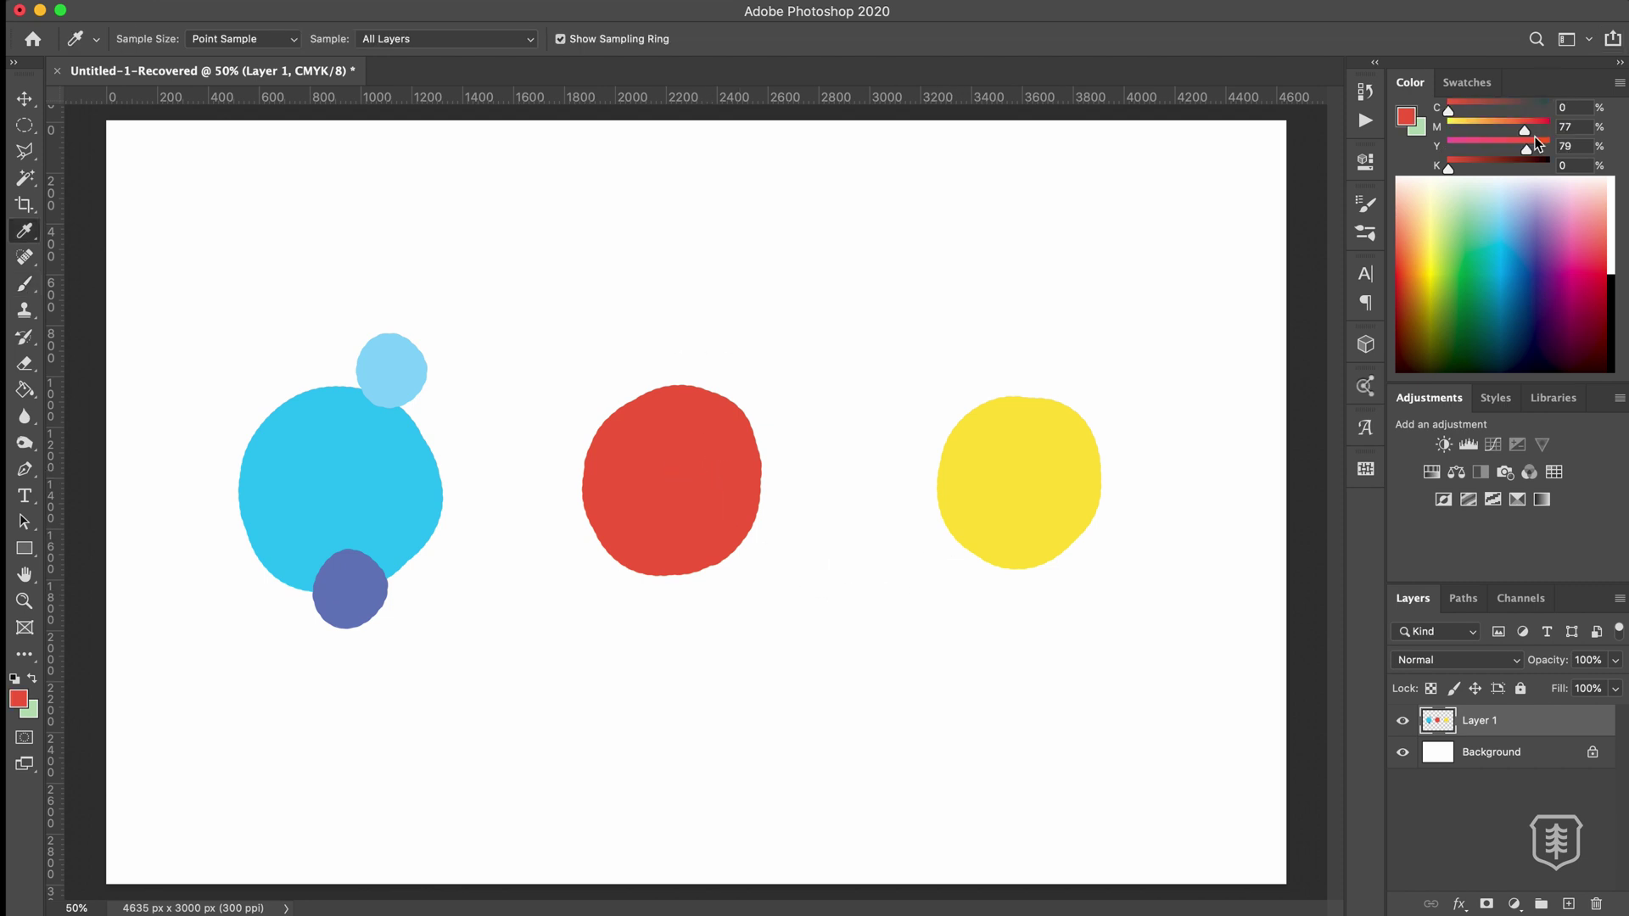
pyautogui.moveTo(1527, 149)
pyautogui.mouseDown()
pyautogui.moveTo(1497, 149)
pyautogui.moveTo(1497, 130)
pyautogui.mouseUp()
pyautogui.press('b')
pyautogui.moveTo(722, 399)
pyautogui.mouseDown()
pyautogui.moveTo(742, 386)
pyautogui.moveTo(726, 400)
pyautogui.mouseUp()
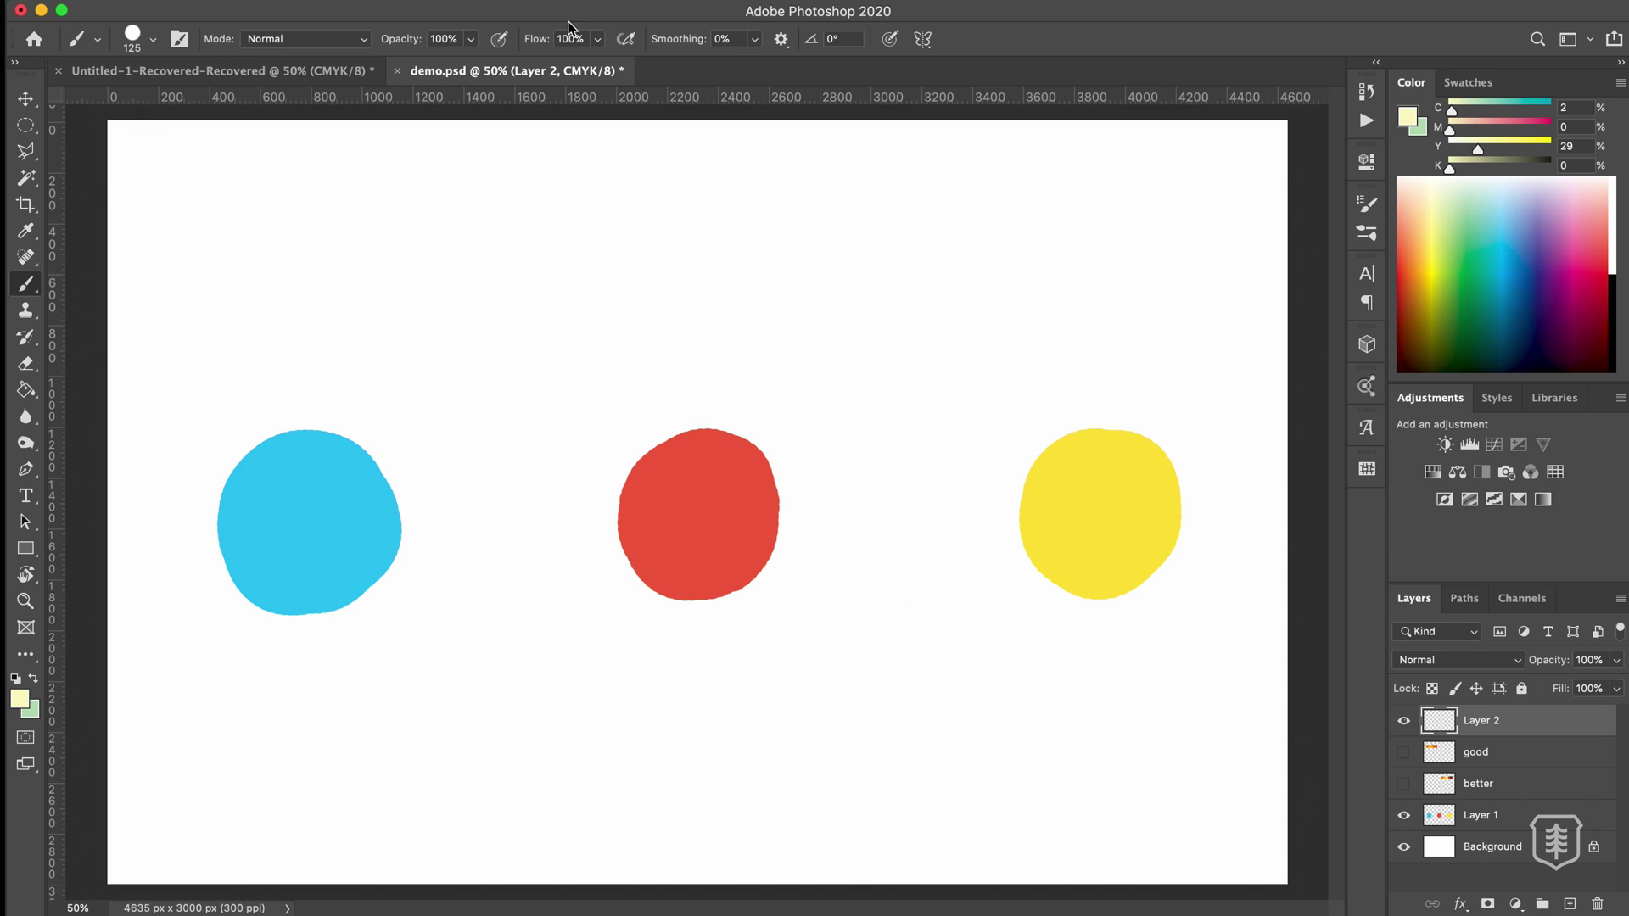
pyautogui.click(254, 3)
pyautogui.moveTo(280, 8)
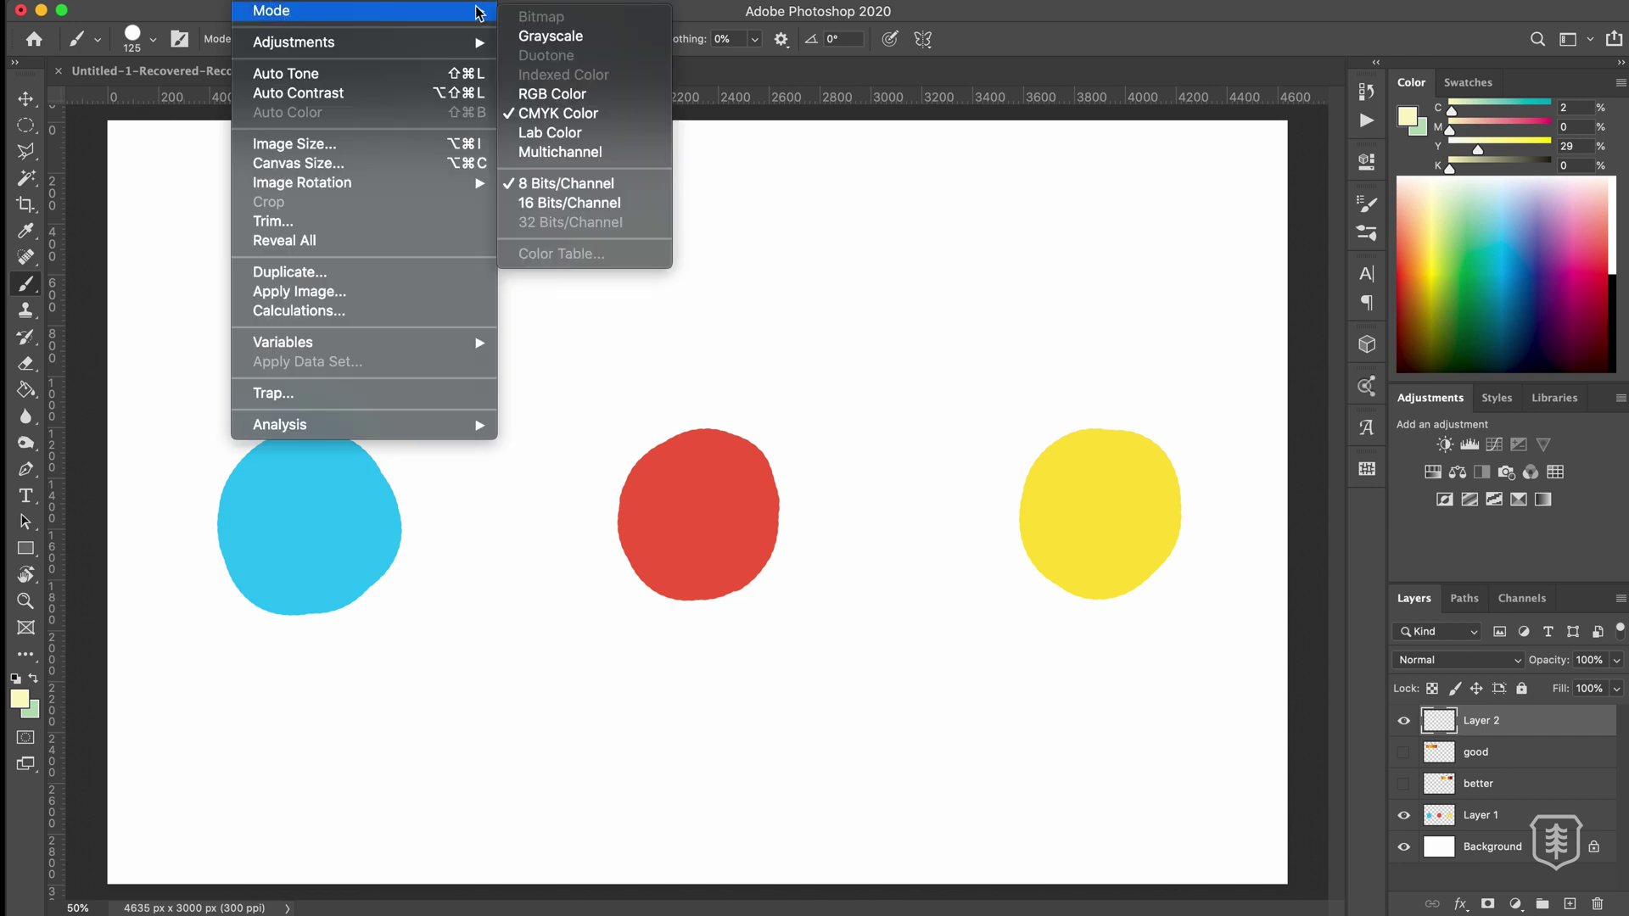
pyautogui.click(551, 36)
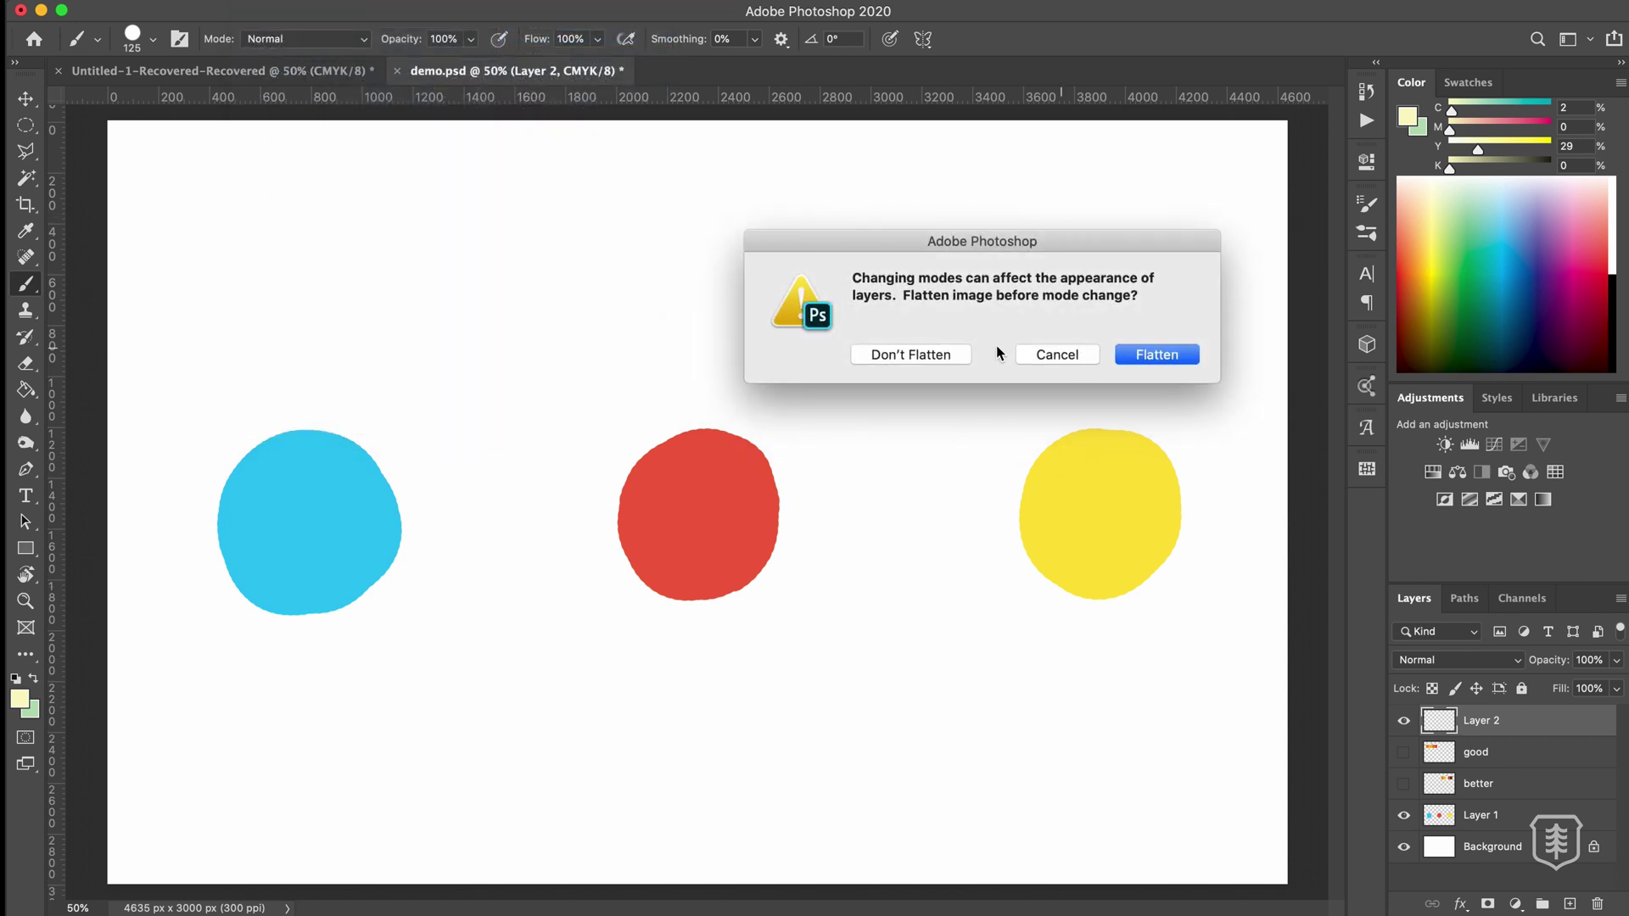
pyautogui.click(1152, 355)
pyautogui.click(1138, 353)
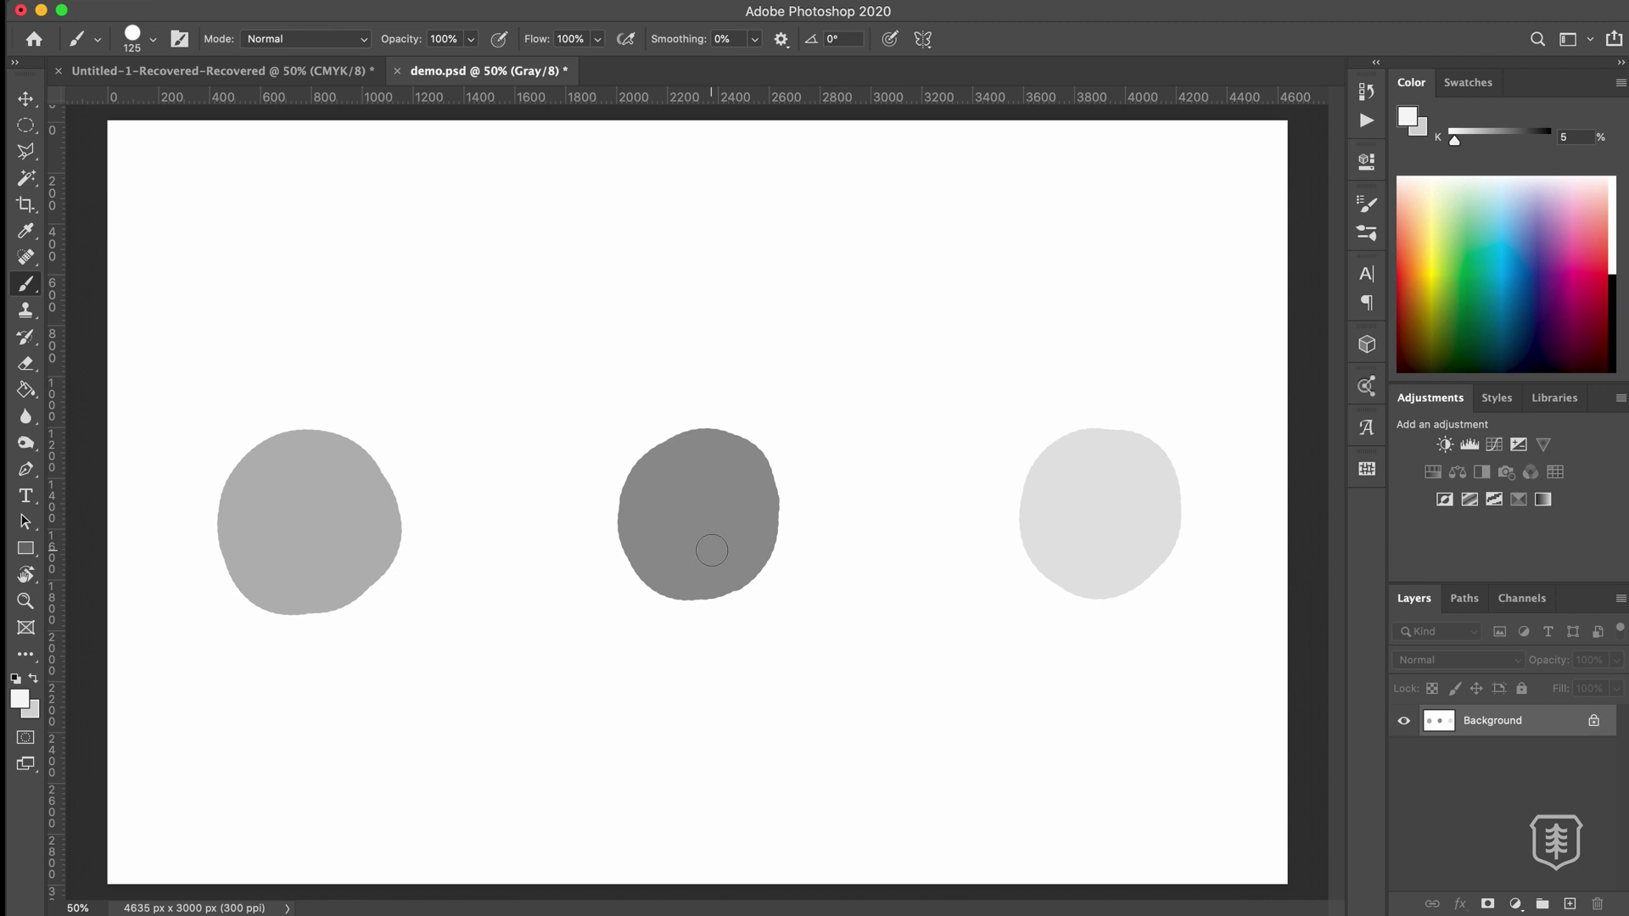
pyautogui.hotkey('ctrl', 'z')
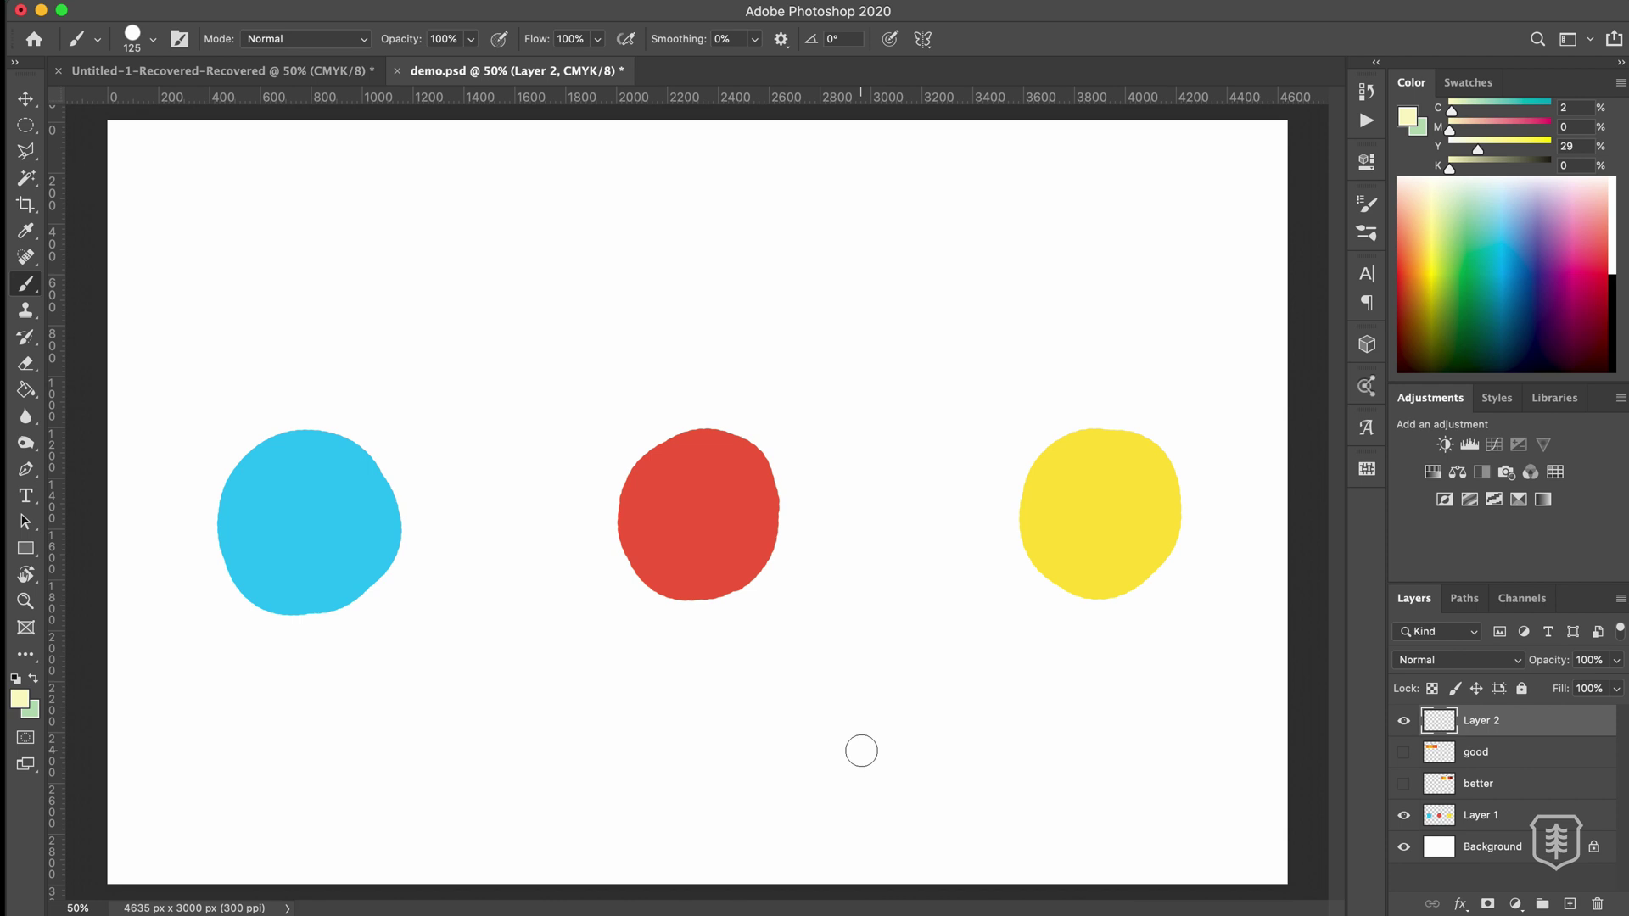
# Darken the sampled cyan to navy and paint a navy circle below the row.
pyautogui.press('i')
pyautogui.click(361, 502)
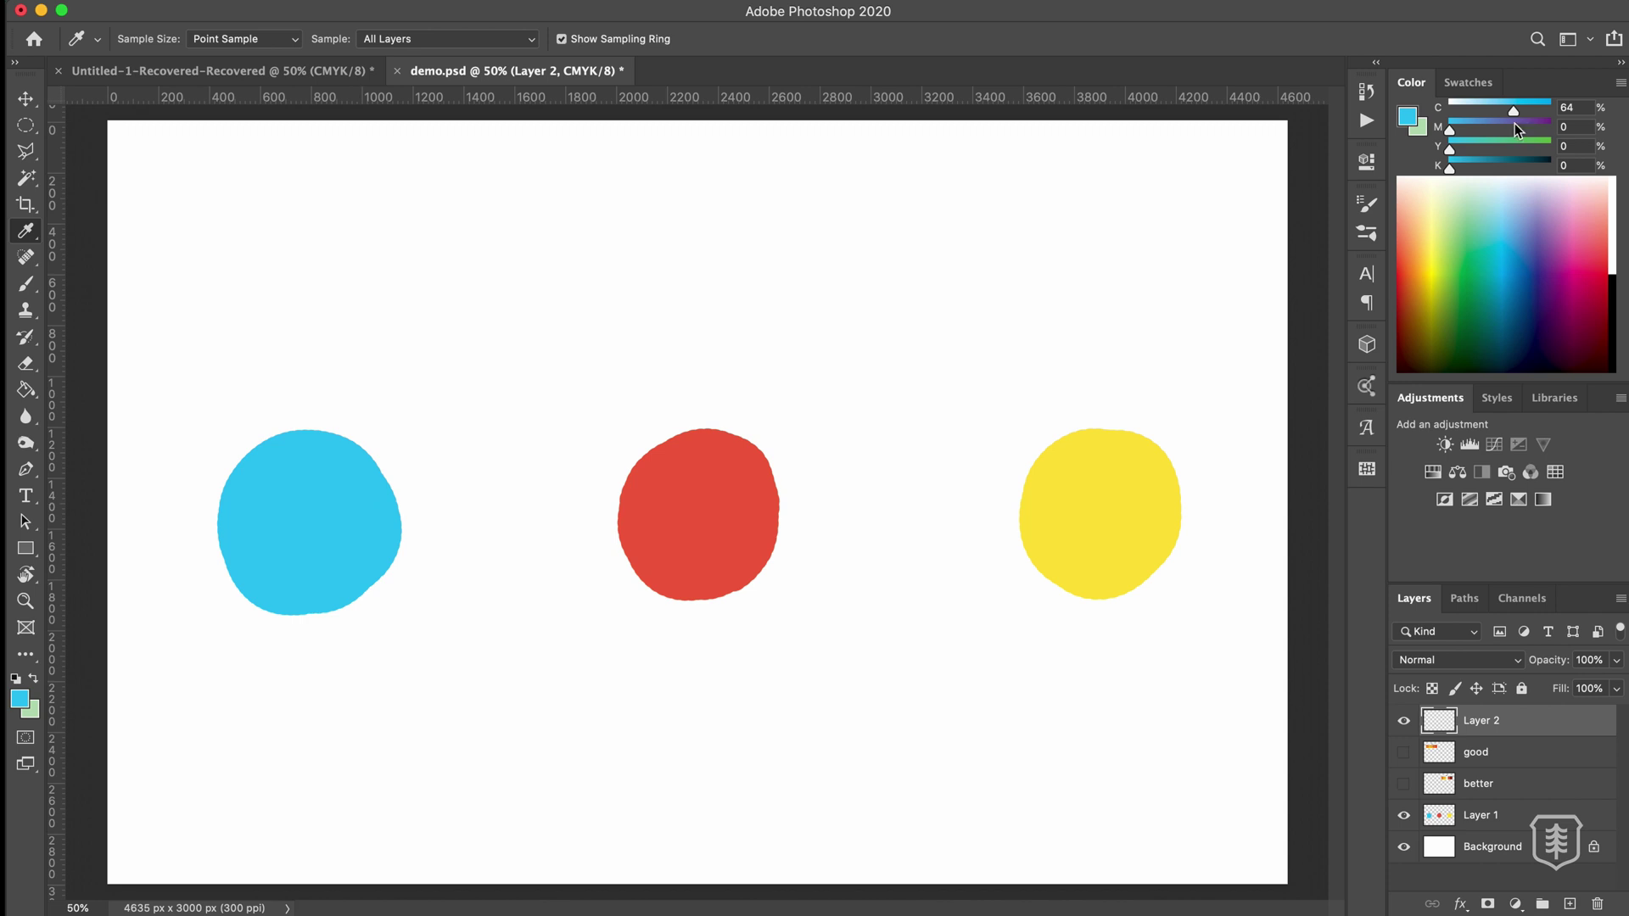
pyautogui.click(1517, 127)
pyautogui.click(1538, 108)
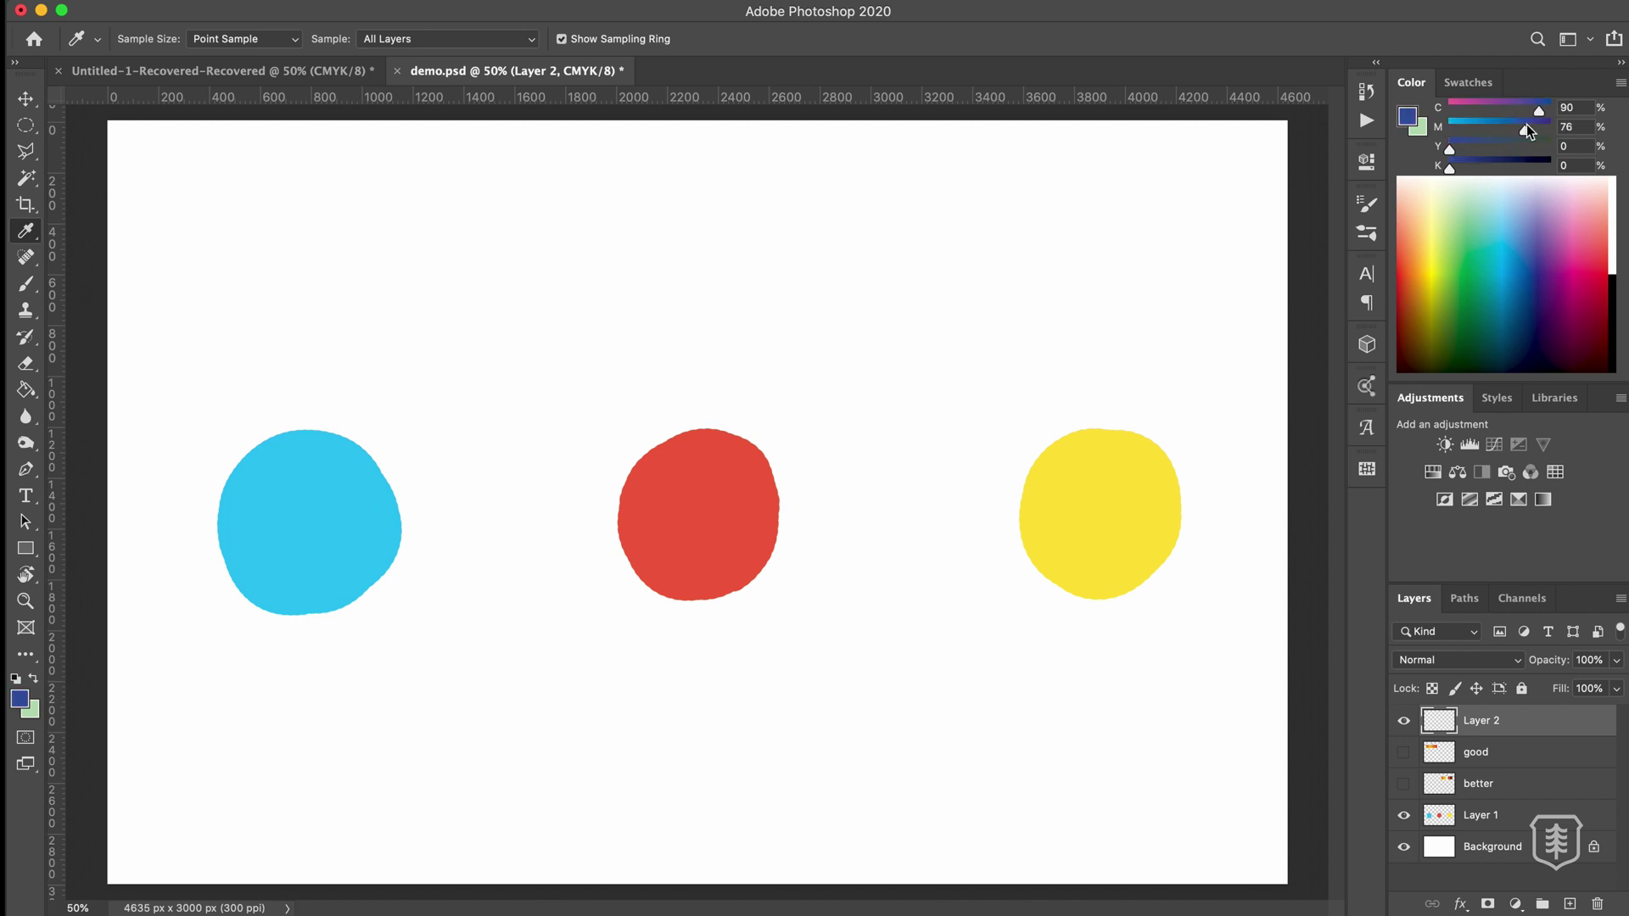
pyautogui.click(1532, 127)
pyautogui.moveTo(1450, 167); pyautogui.dragTo(1484, 171)
pyautogui.press('b')
pyautogui.moveTo(486, 672)
pyautogui.mouseDown()
pyautogui.moveTo(489, 635)
pyautogui.moveTo(475, 670)
pyautogui.moveTo(447, 656)
pyautogui.moveTo(487, 615)
pyautogui.moveTo(511, 632)
pyautogui.moveTo(536, 698)
pyautogui.mouseUp()
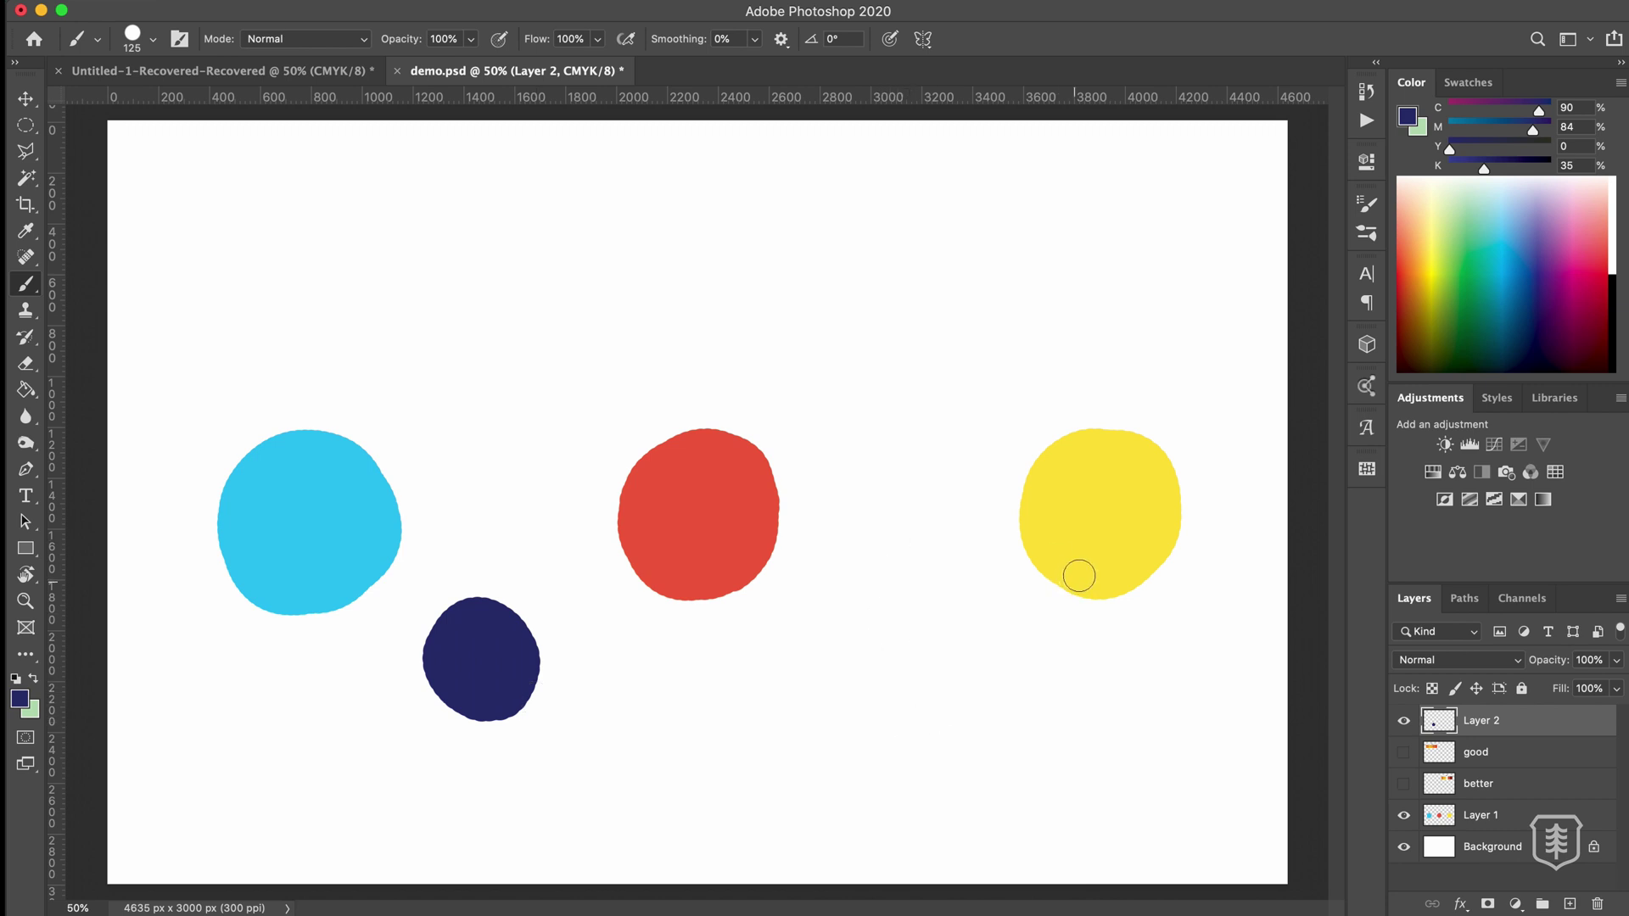
# Lighten the sampled yellow to cream and paint a beige circle between red and yellow.
pyautogui.press('i')
pyautogui.click(1110, 509)
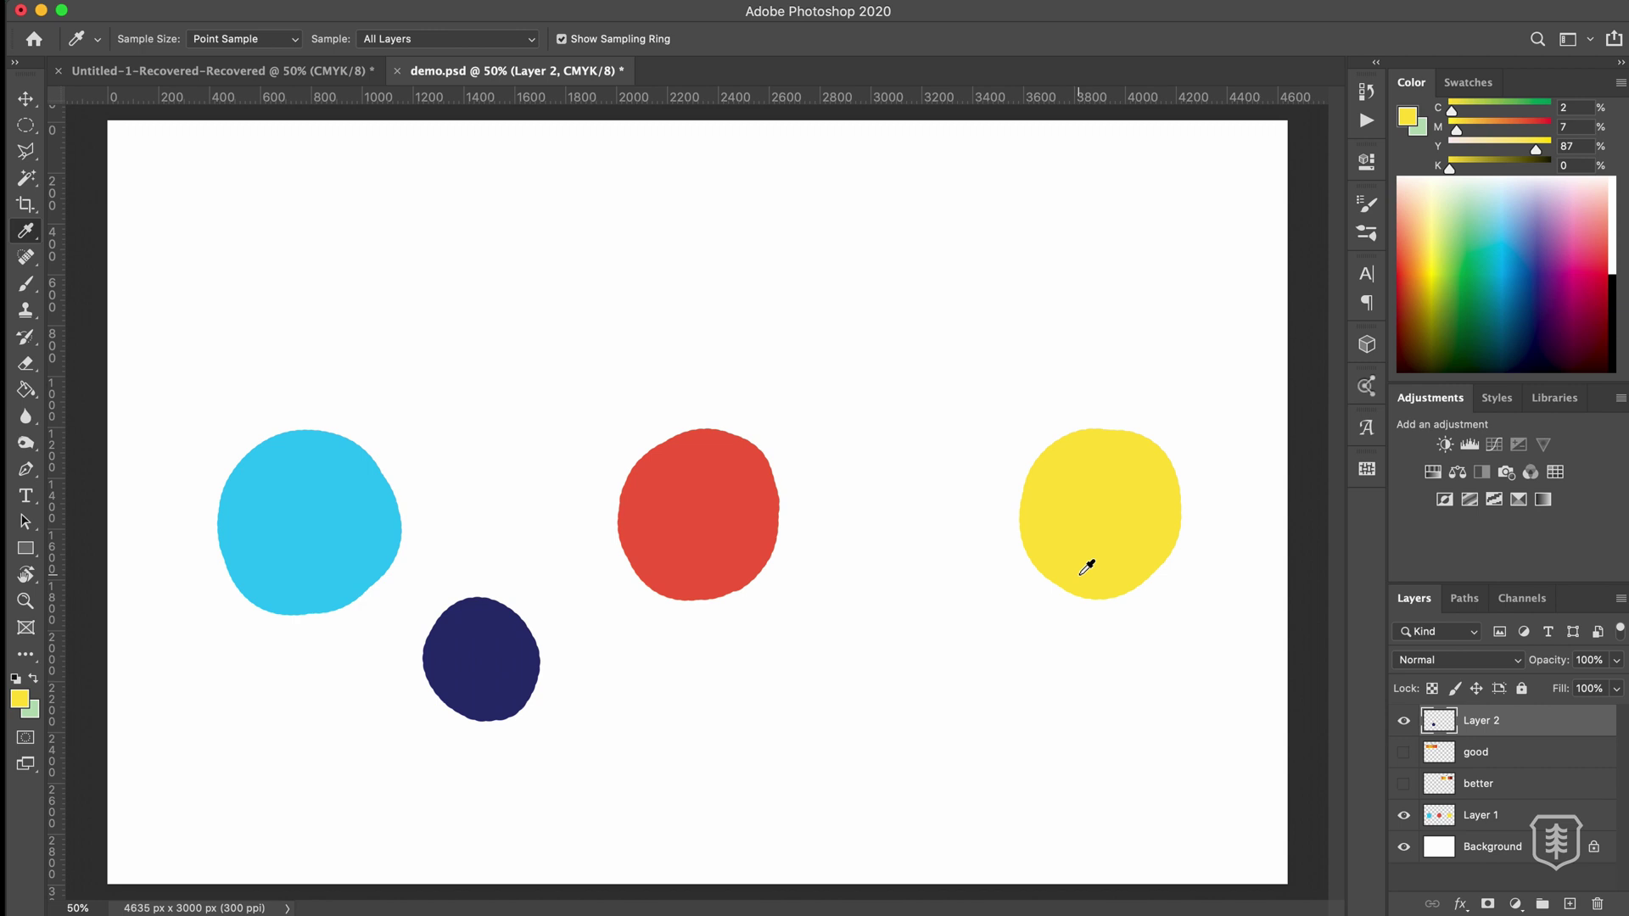
pyautogui.moveTo(1521, 148)
pyautogui.mouseDown()
pyautogui.moveTo(1457, 155)
pyautogui.moveTo(1454, 130)
pyautogui.mouseUp()
pyautogui.press('b')
pyautogui.moveTo(912, 632)
pyautogui.mouseDown()
pyautogui.moveTo(888, 661)
pyautogui.moveTo(946, 653)
pyautogui.mouseUp()
pyautogui.moveTo(1459, 142); pyautogui.dragTo(1456, 129)
pyautogui.moveTo(908, 619)
pyautogui.mouseDown()
pyautogui.moveTo(887, 662)
pyautogui.moveTo(913, 665)
pyautogui.moveTo(908, 604)
pyautogui.moveTo(875, 617)
pyautogui.moveTo(880, 665)
pyautogui.moveTo(902, 670)
pyautogui.moveTo(870, 697)
pyautogui.mouseUp()
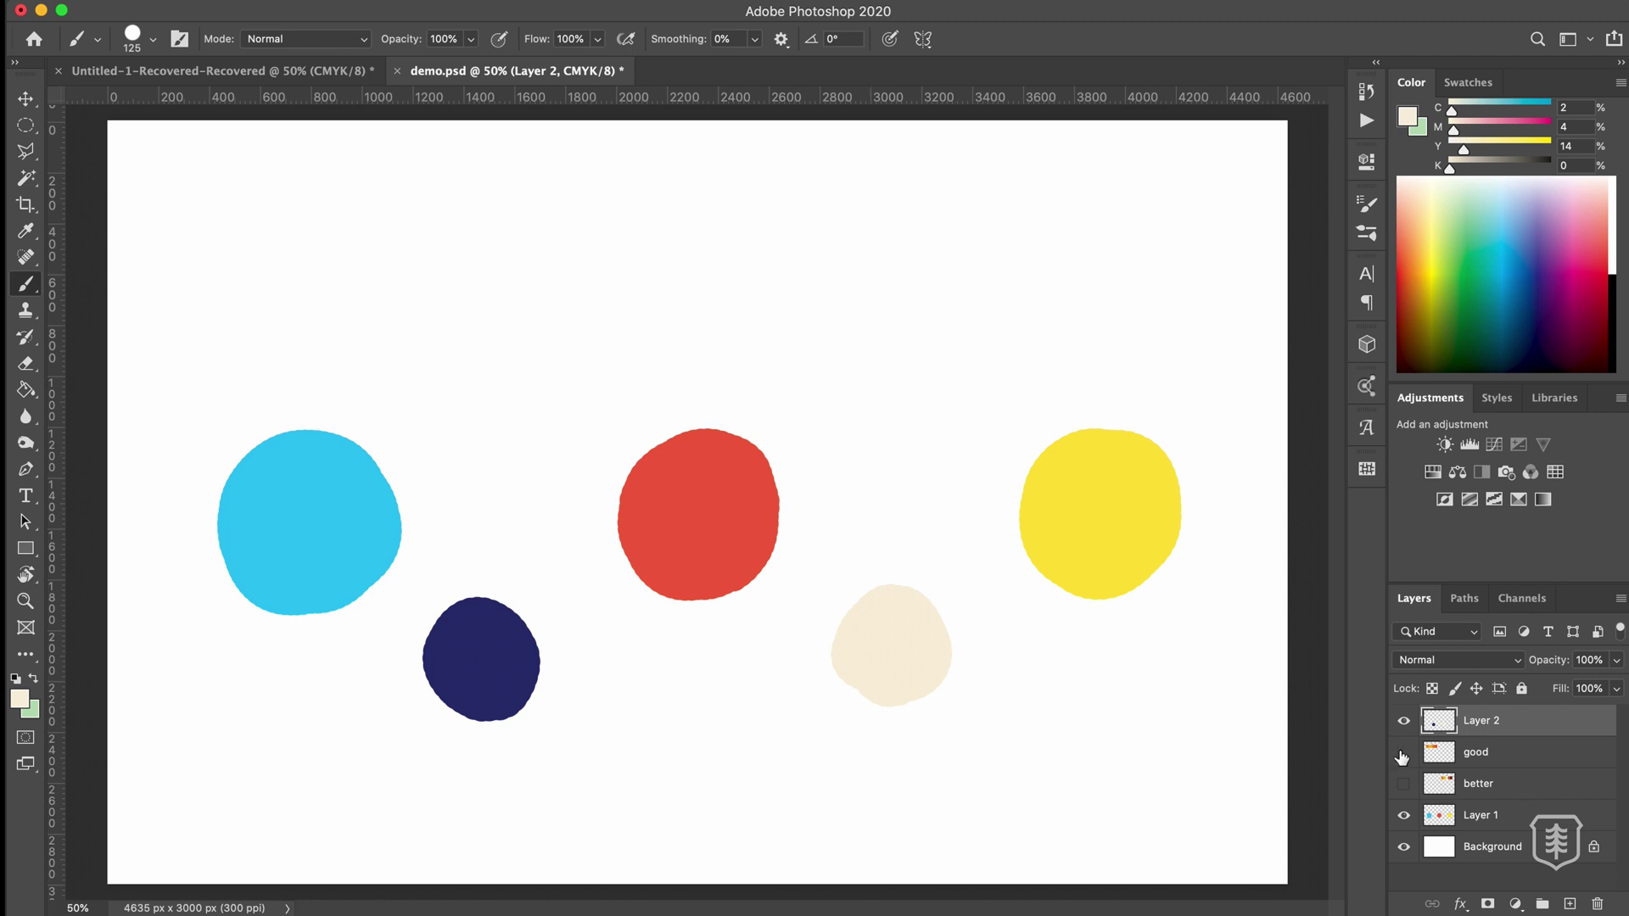
# Turn on the GOOD and BETTER reference palette layers to compare them.
pyautogui.click(1404, 753)
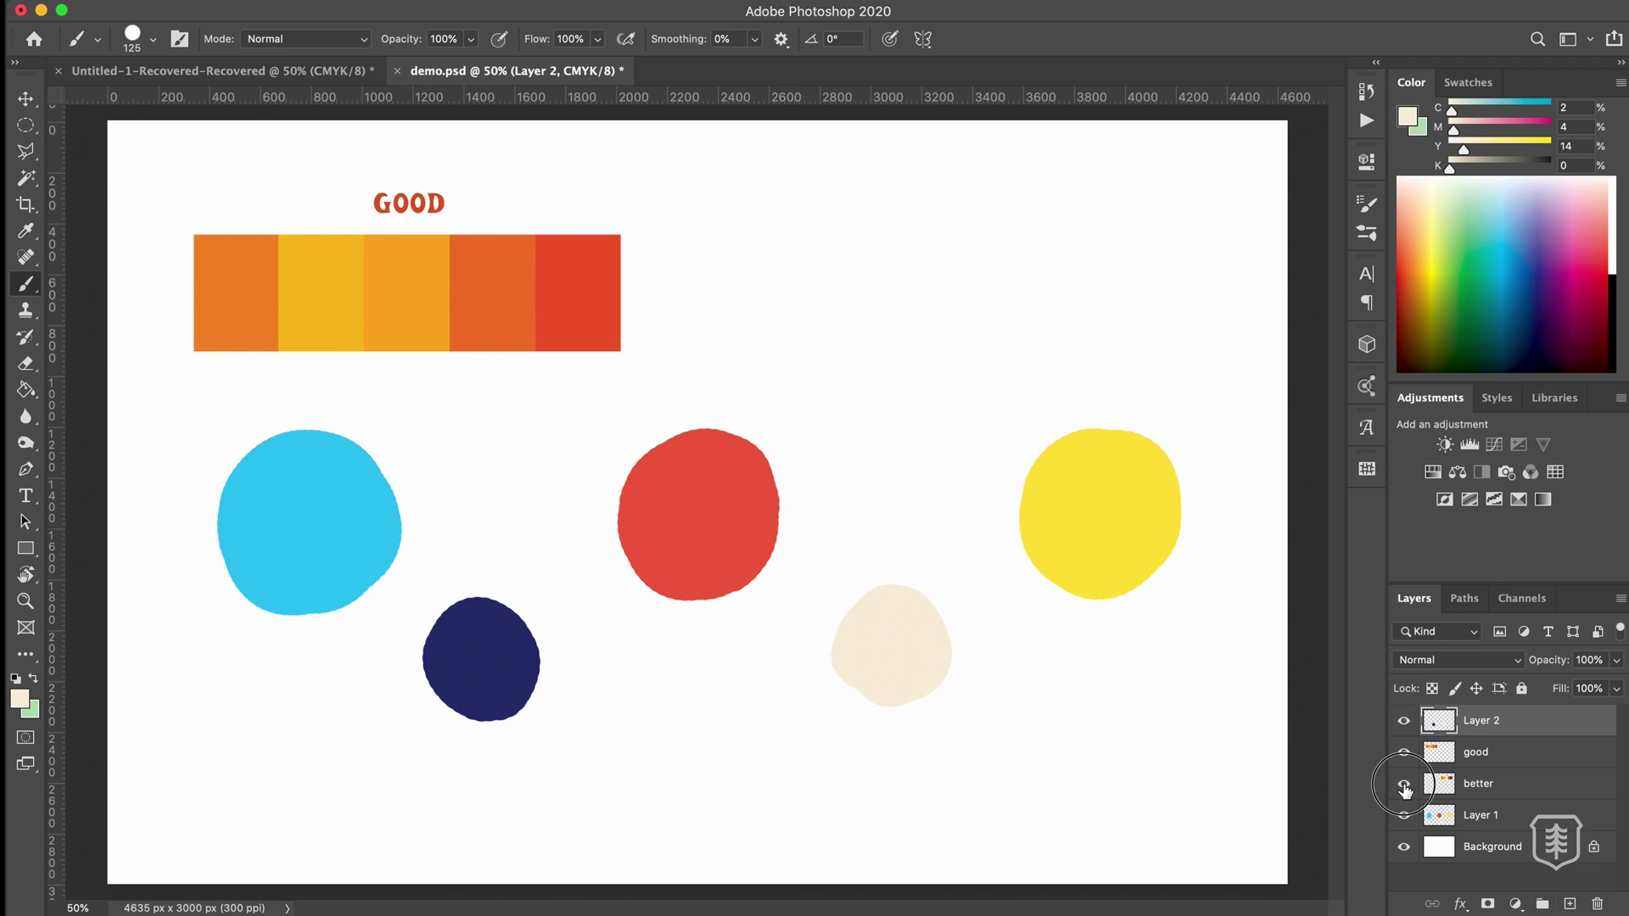
pyautogui.click(1403, 784)
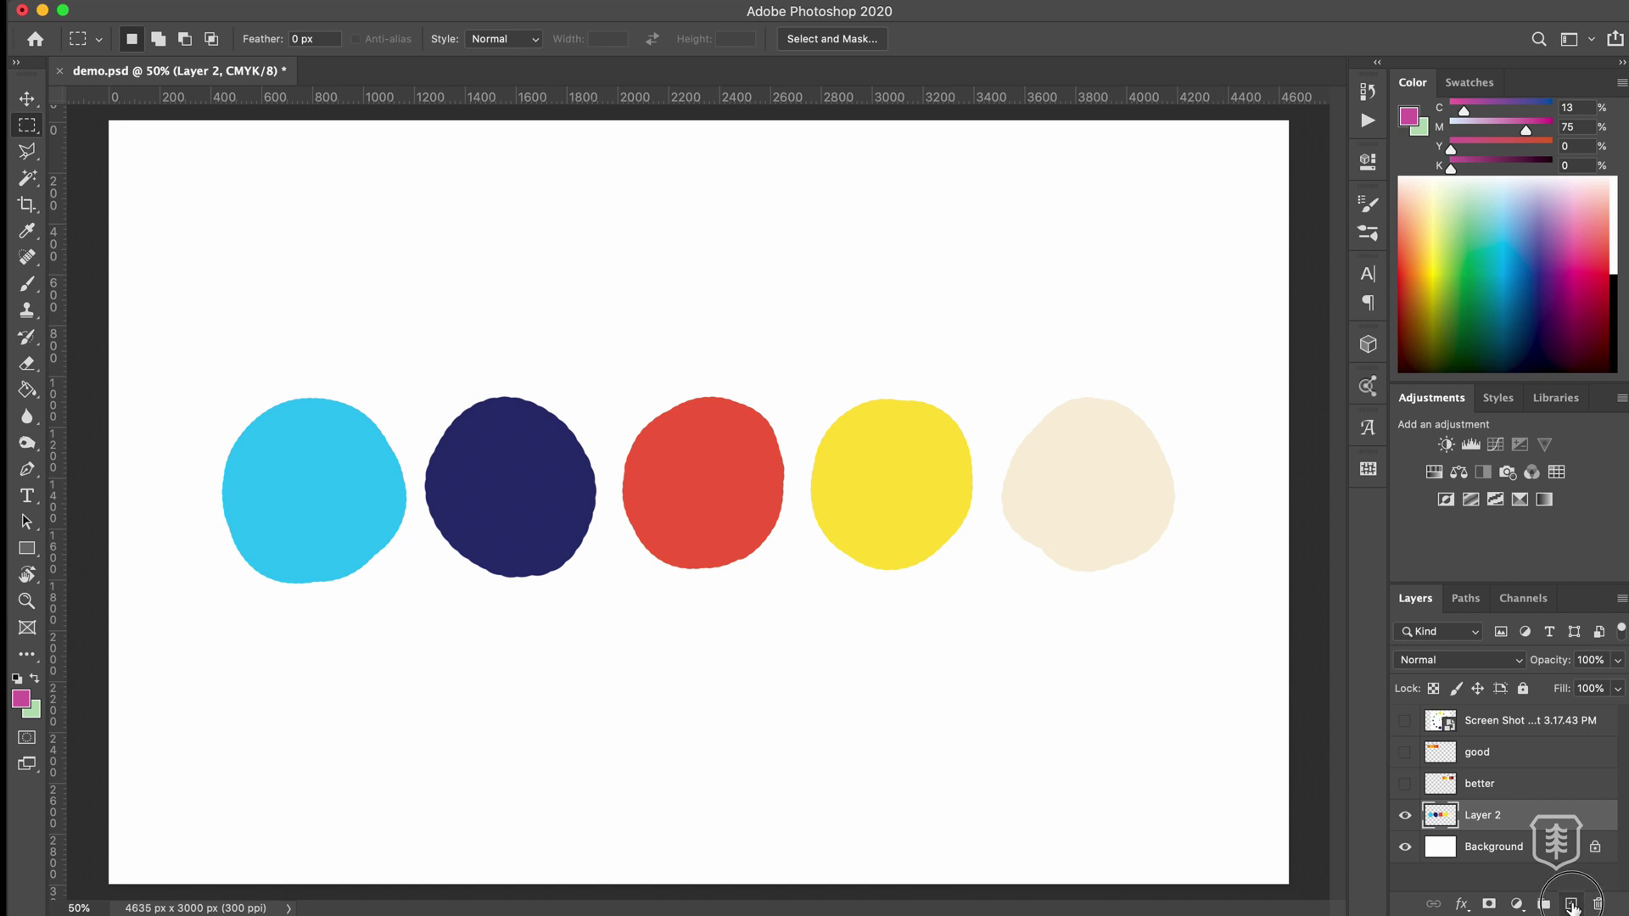
# Add a new layer filled with yellow, set to Color blending at 12% opacity.
pyautogui.click(1572, 904)
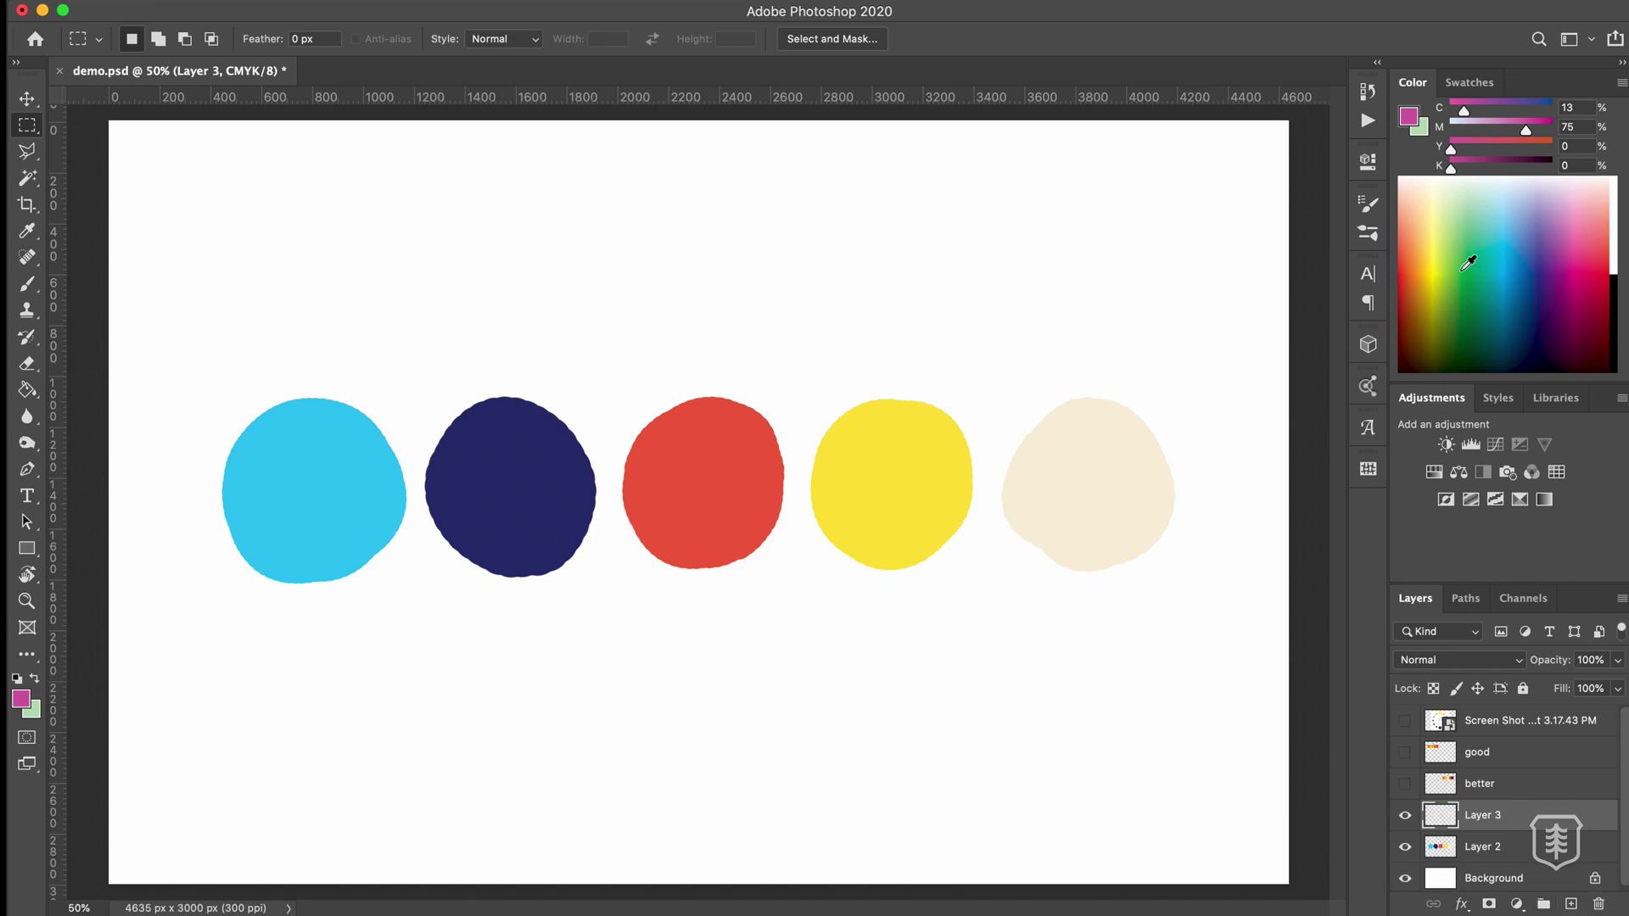
pyautogui.hotkey('alt', 'BackSpace')
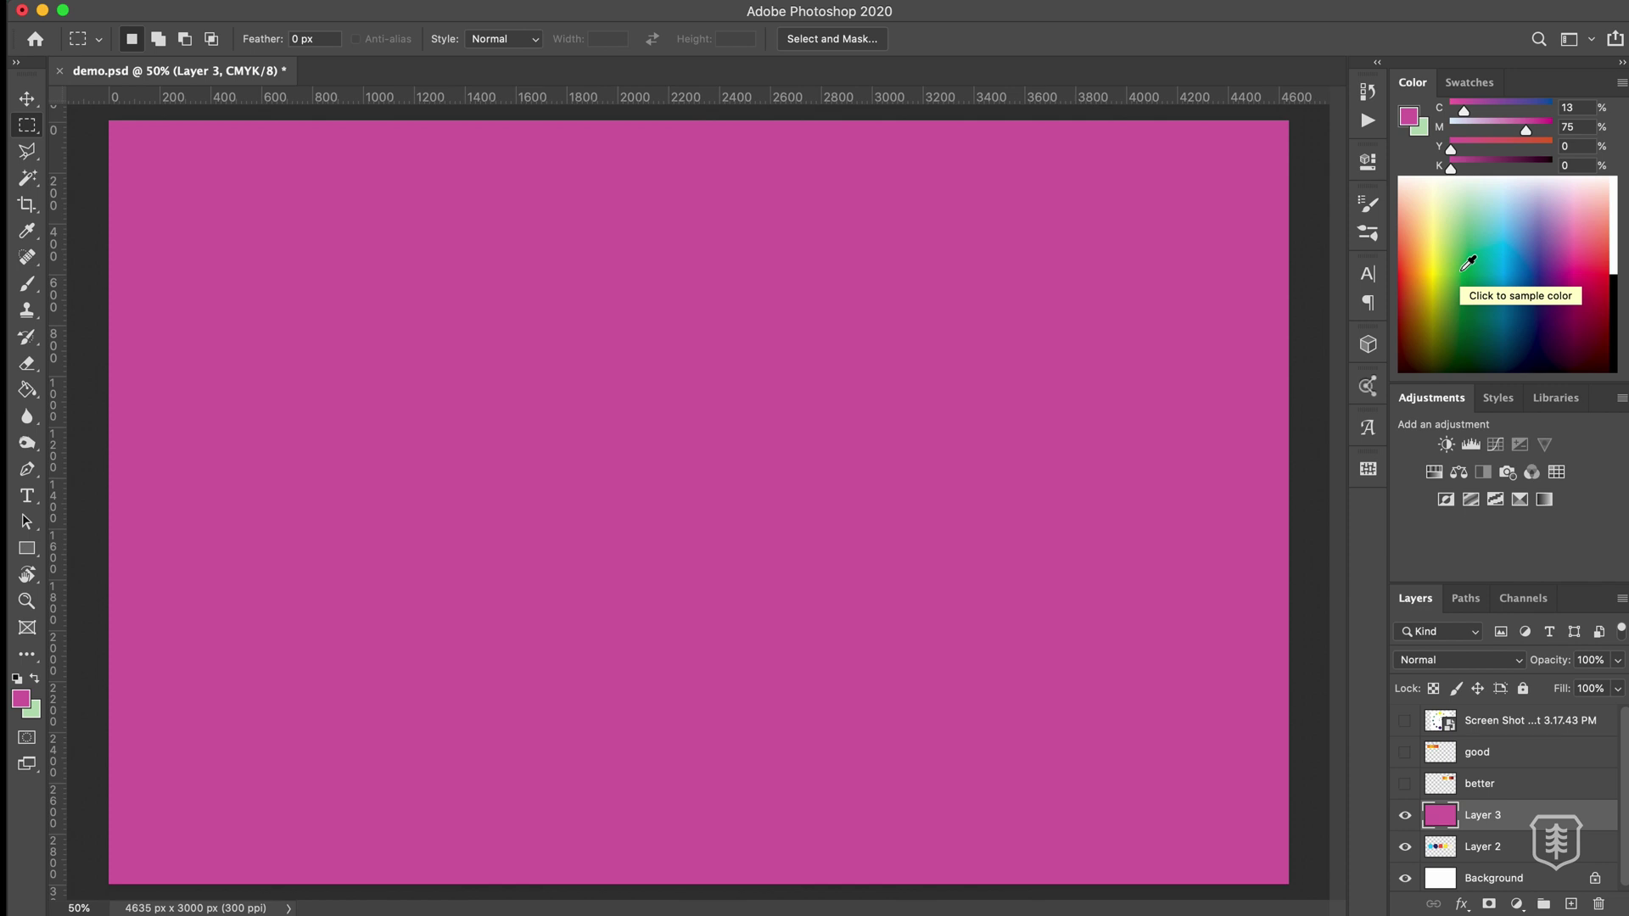
pyautogui.click(1440, 260)
pyautogui.hotkey('alt', 'BackSpace')
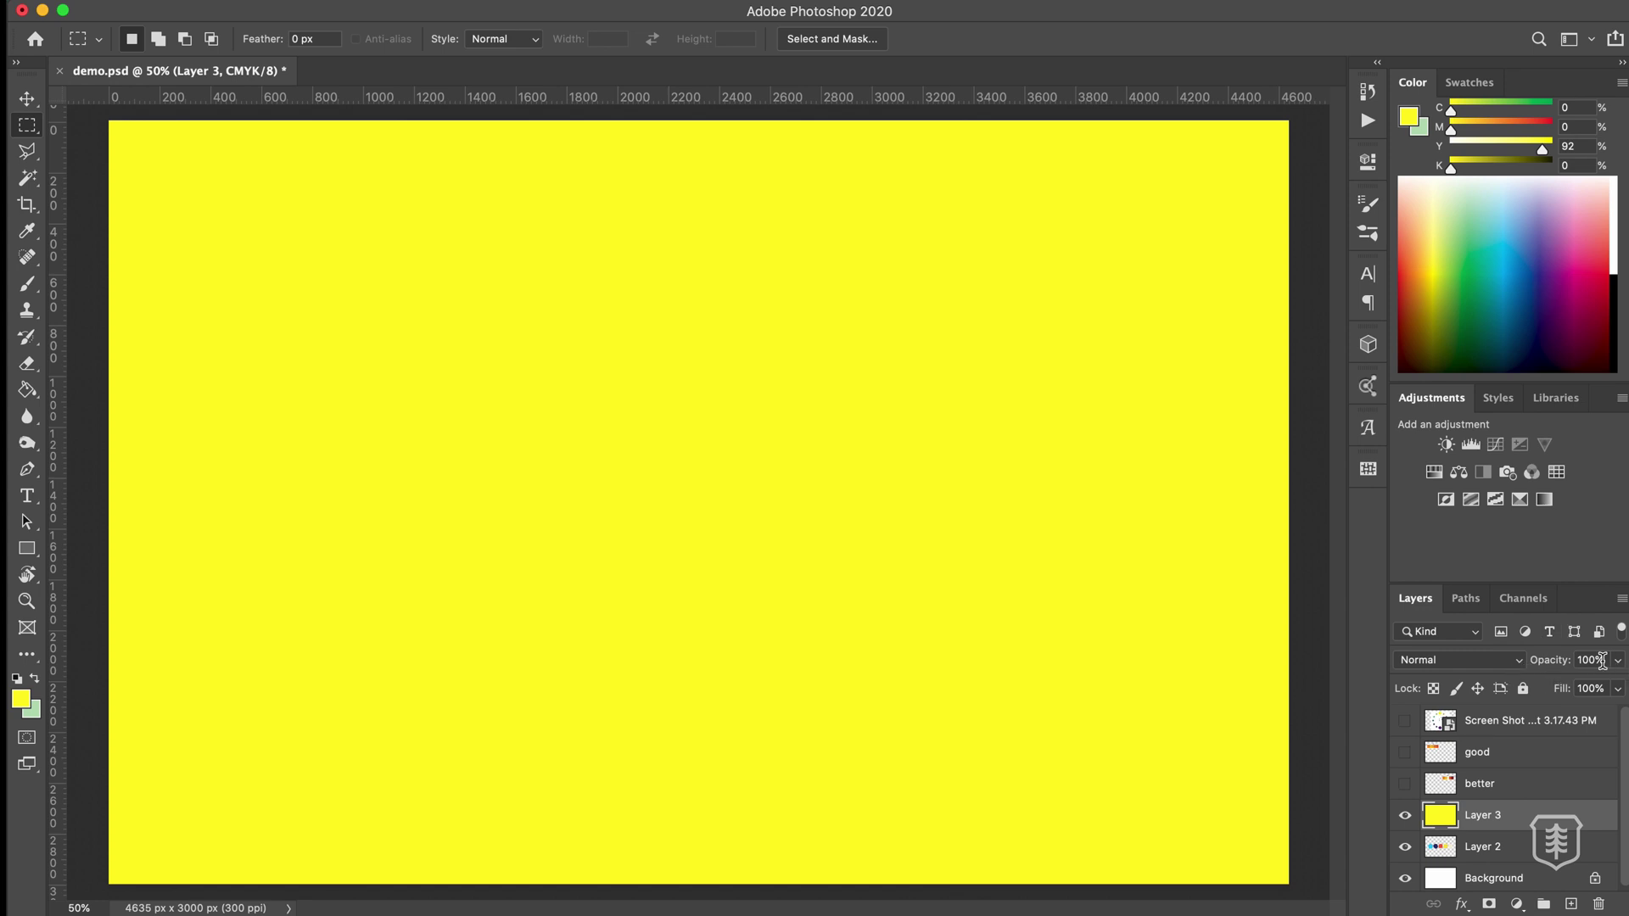
pyautogui.click(1460, 662)
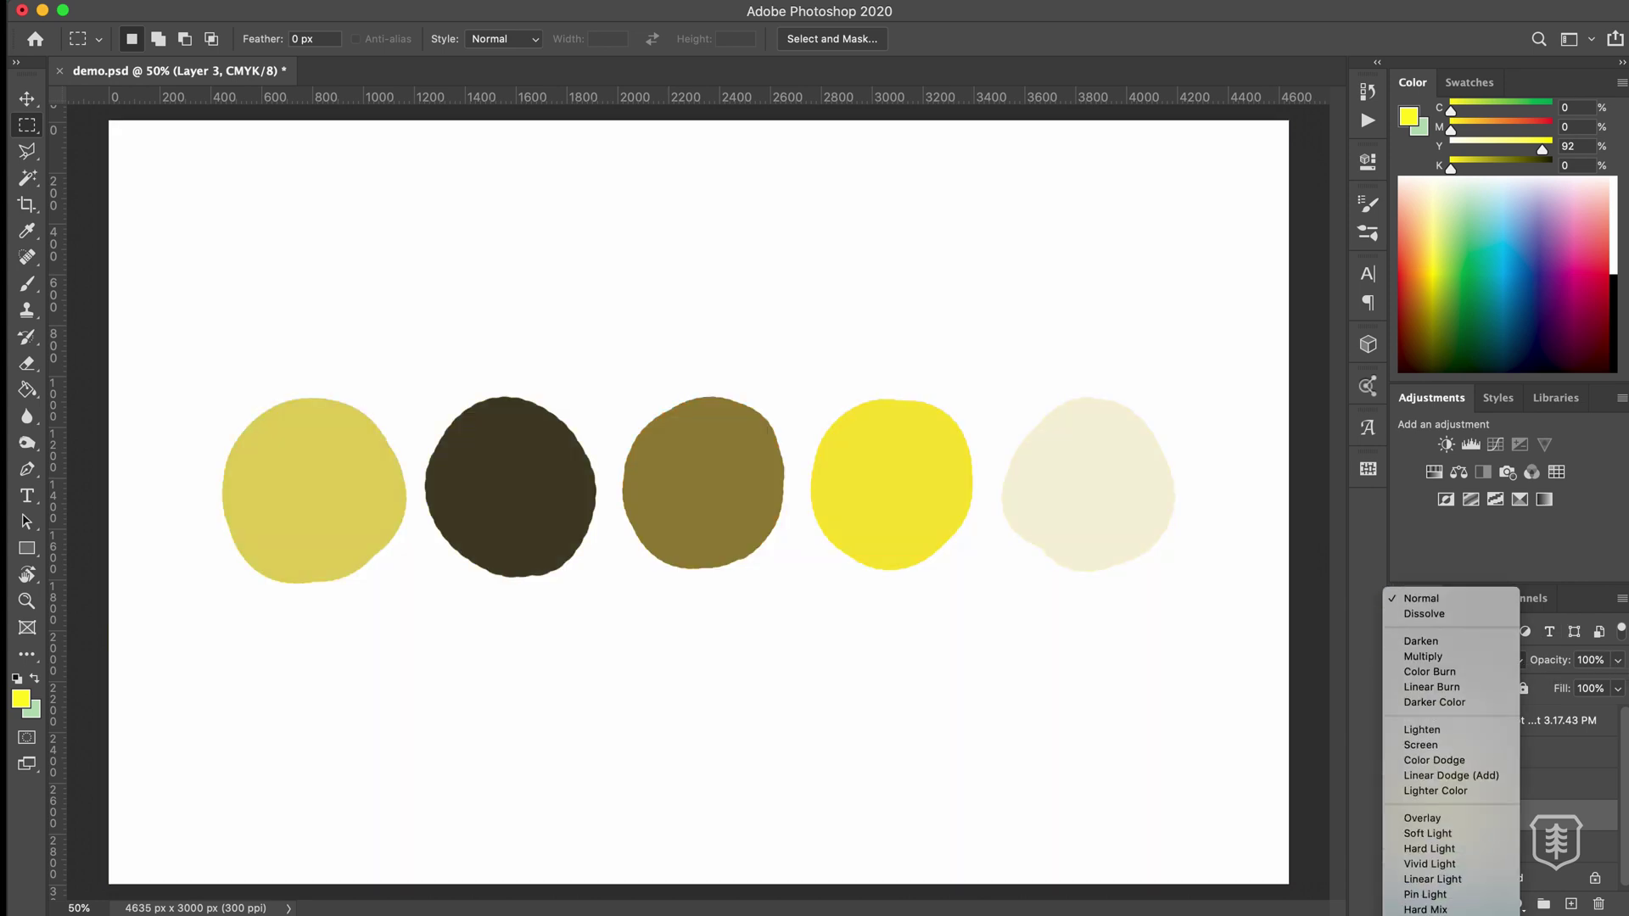
pyautogui.click(1434, 905)
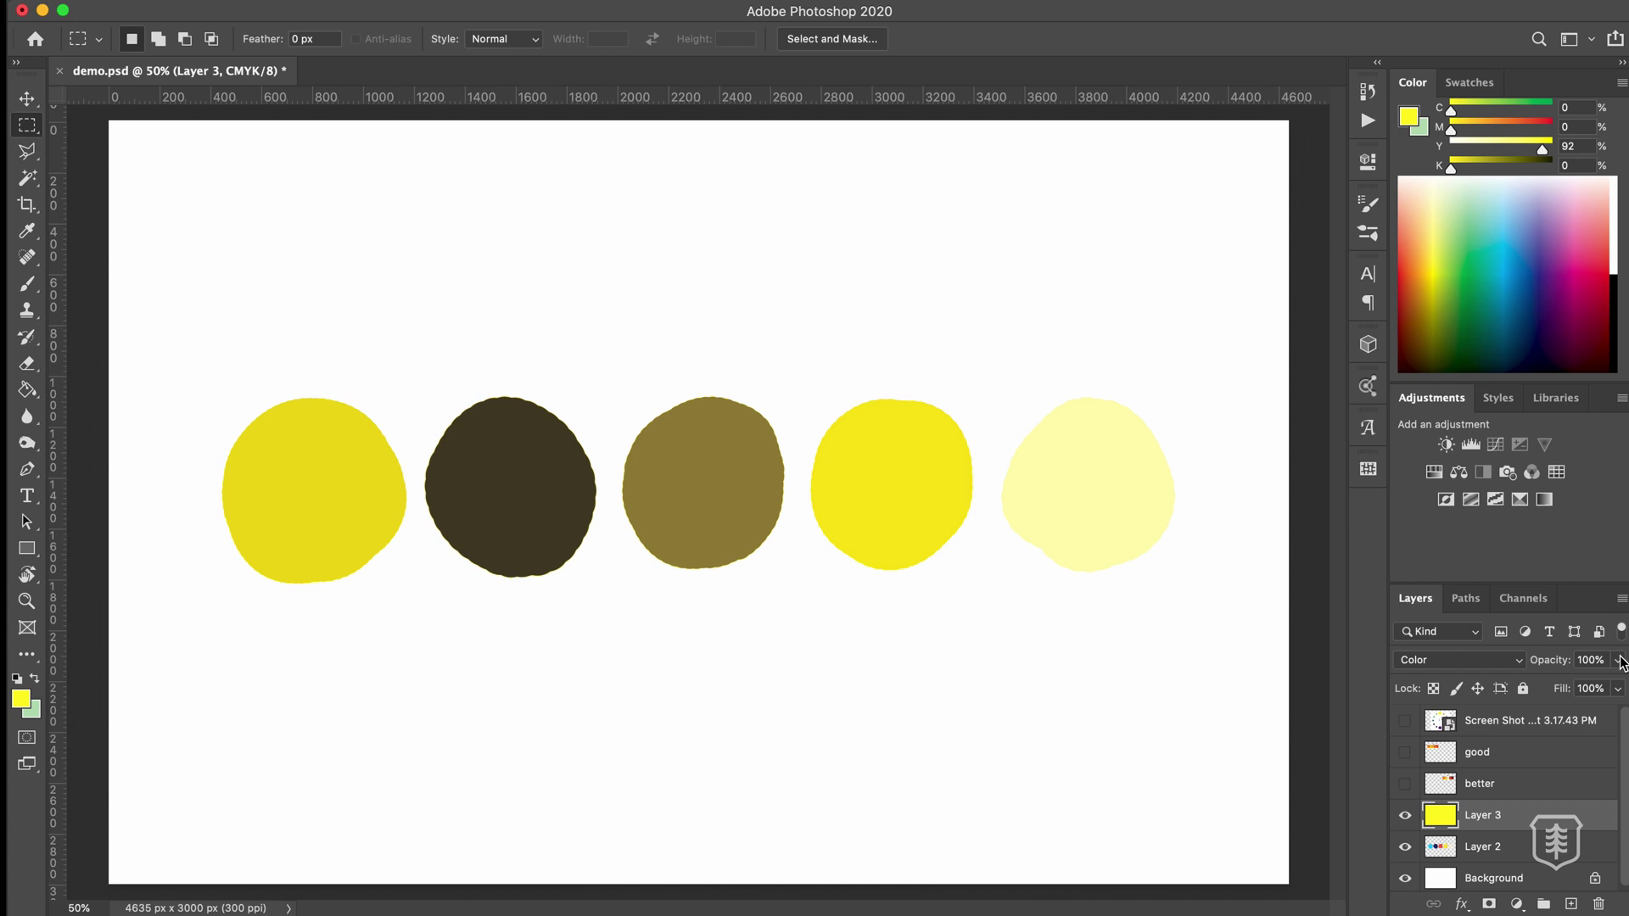
pyautogui.click(1620, 661)
pyautogui.moveTo(1618, 684); pyautogui.dragTo(1548, 690)
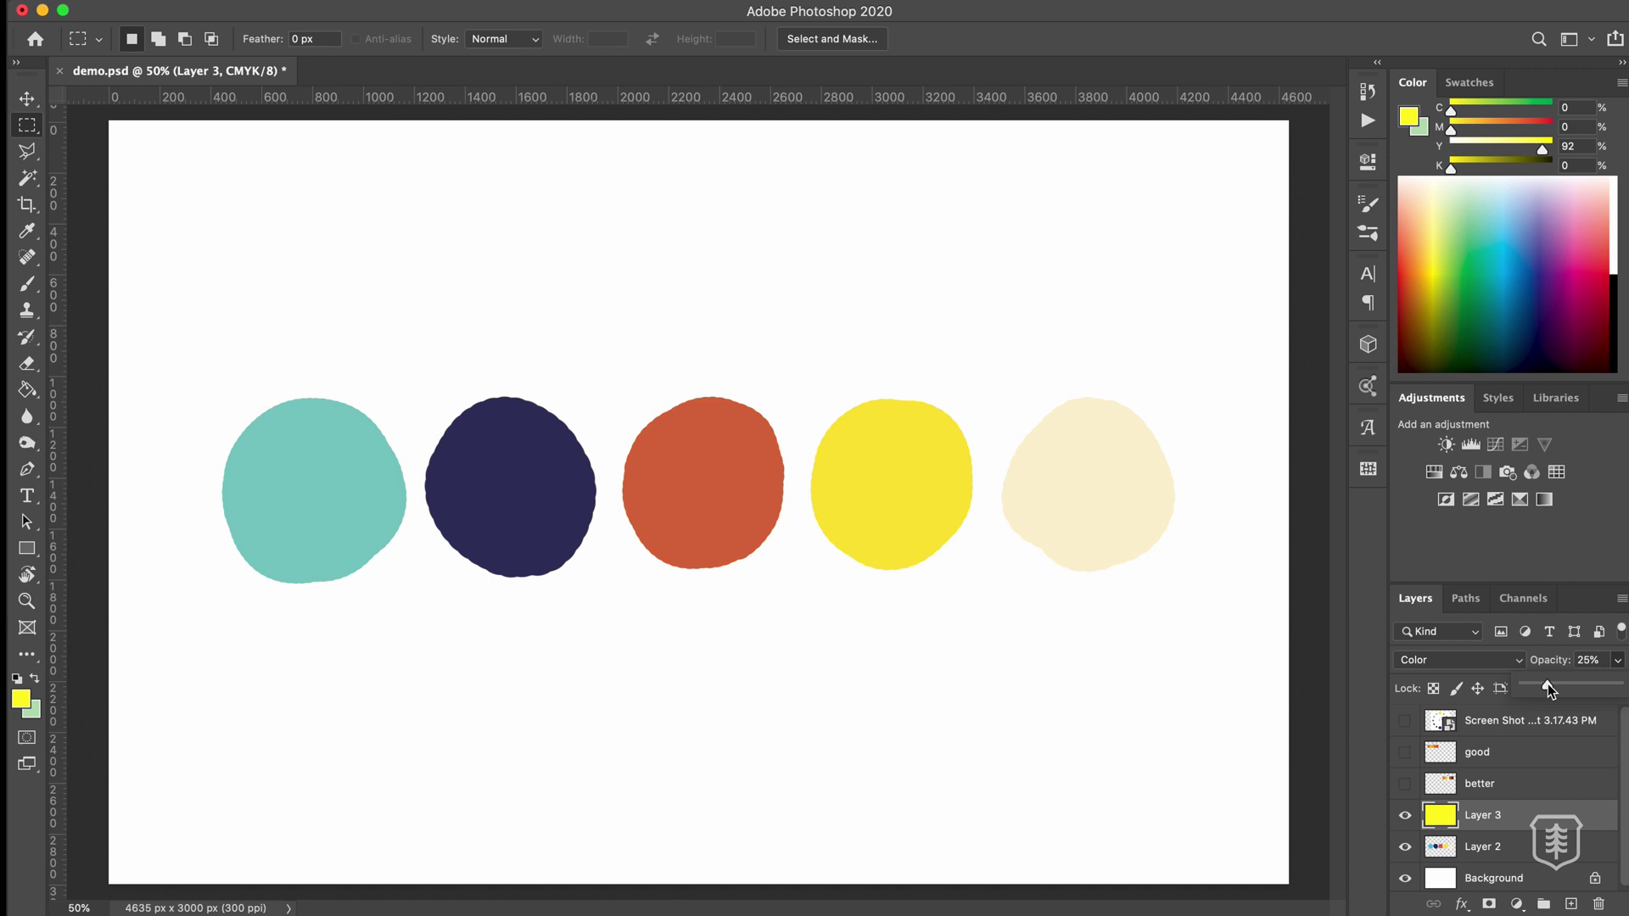
pyautogui.moveTo(1547, 684); pyautogui.dragTo(1534, 683)
# Refill the tint layer with magenta, switch it to Overlay and raise opacity to 63%.
pyautogui.click(1578, 259)
pyautogui.hotkey('alt', 'BackSpace')
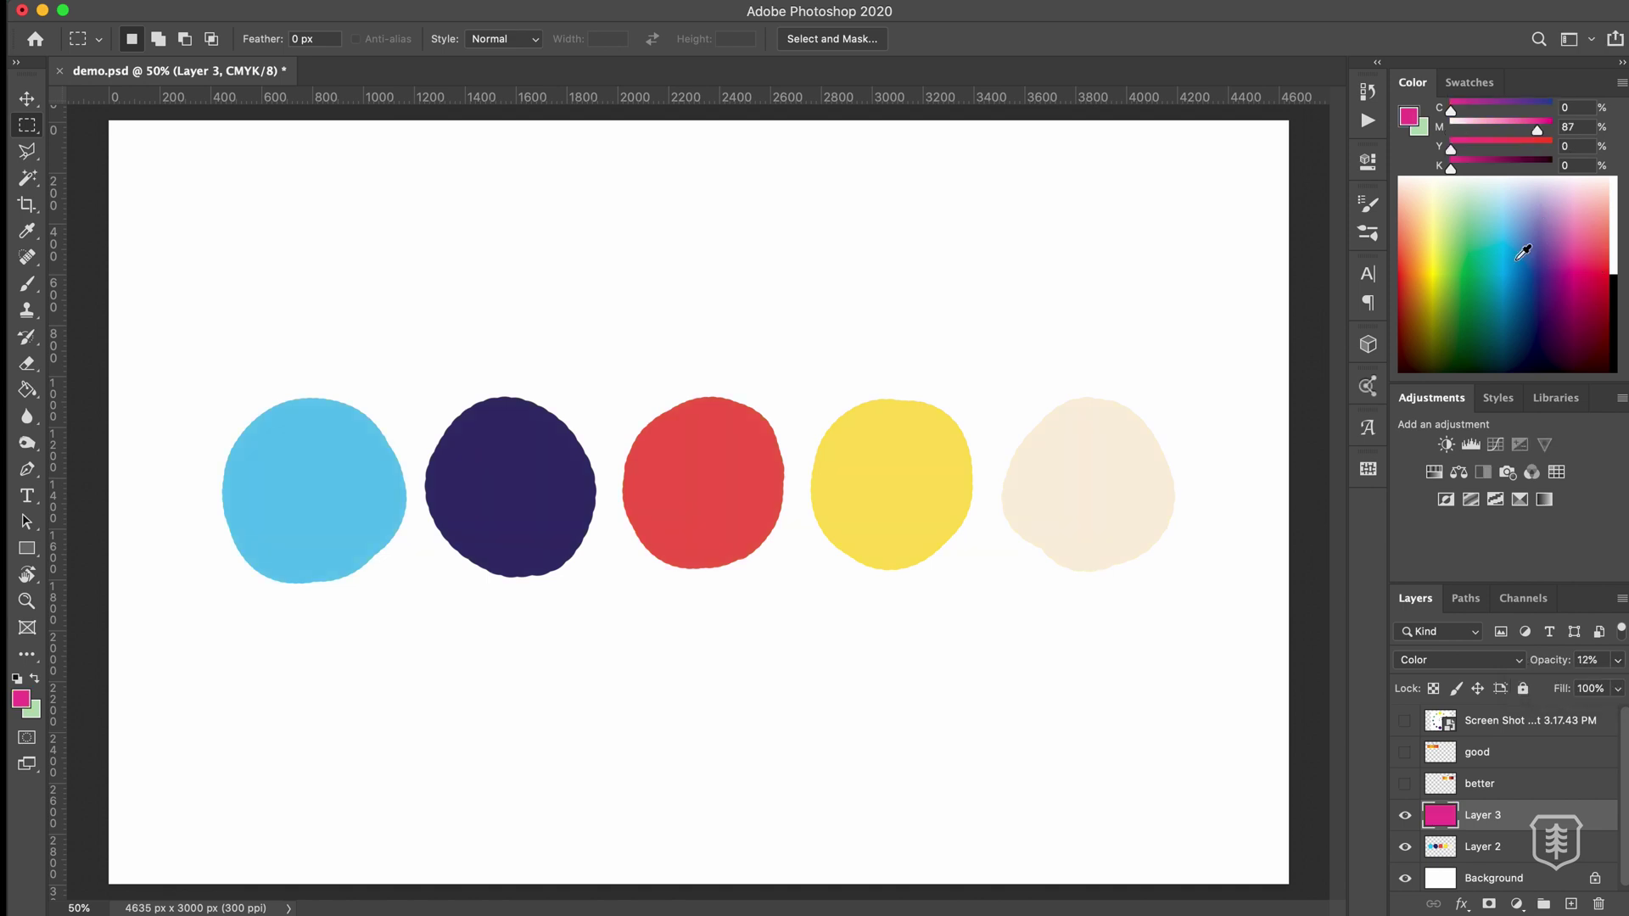
pyautogui.click(1617, 660)
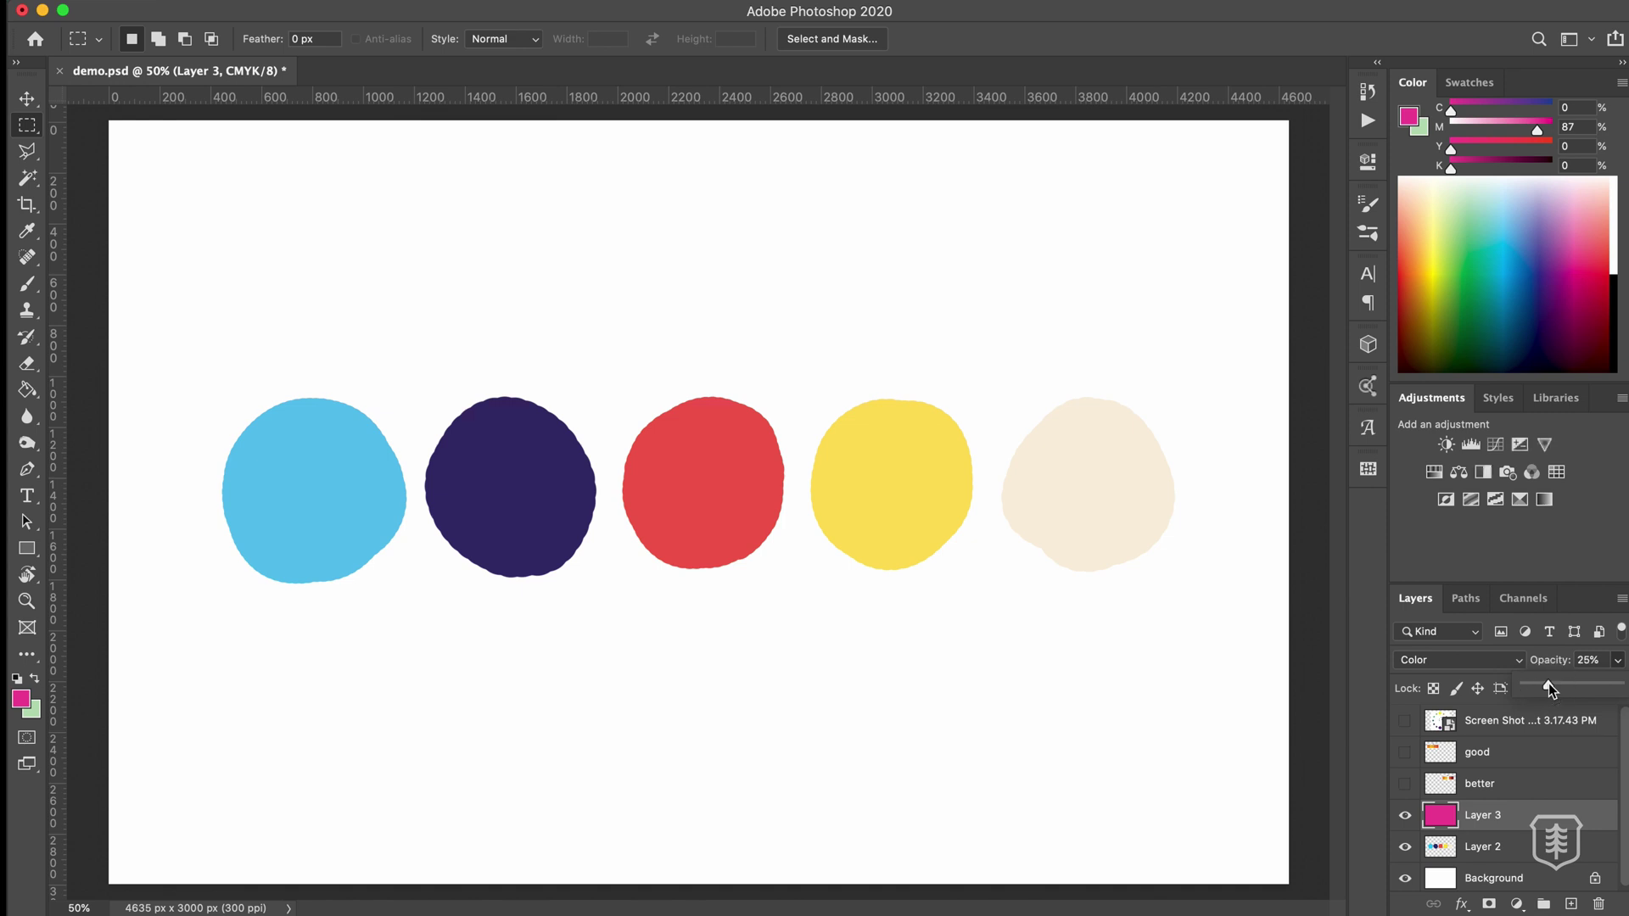
pyautogui.moveTo(1549, 684); pyautogui.dragTo(1554, 684)
pyautogui.click(1460, 667)
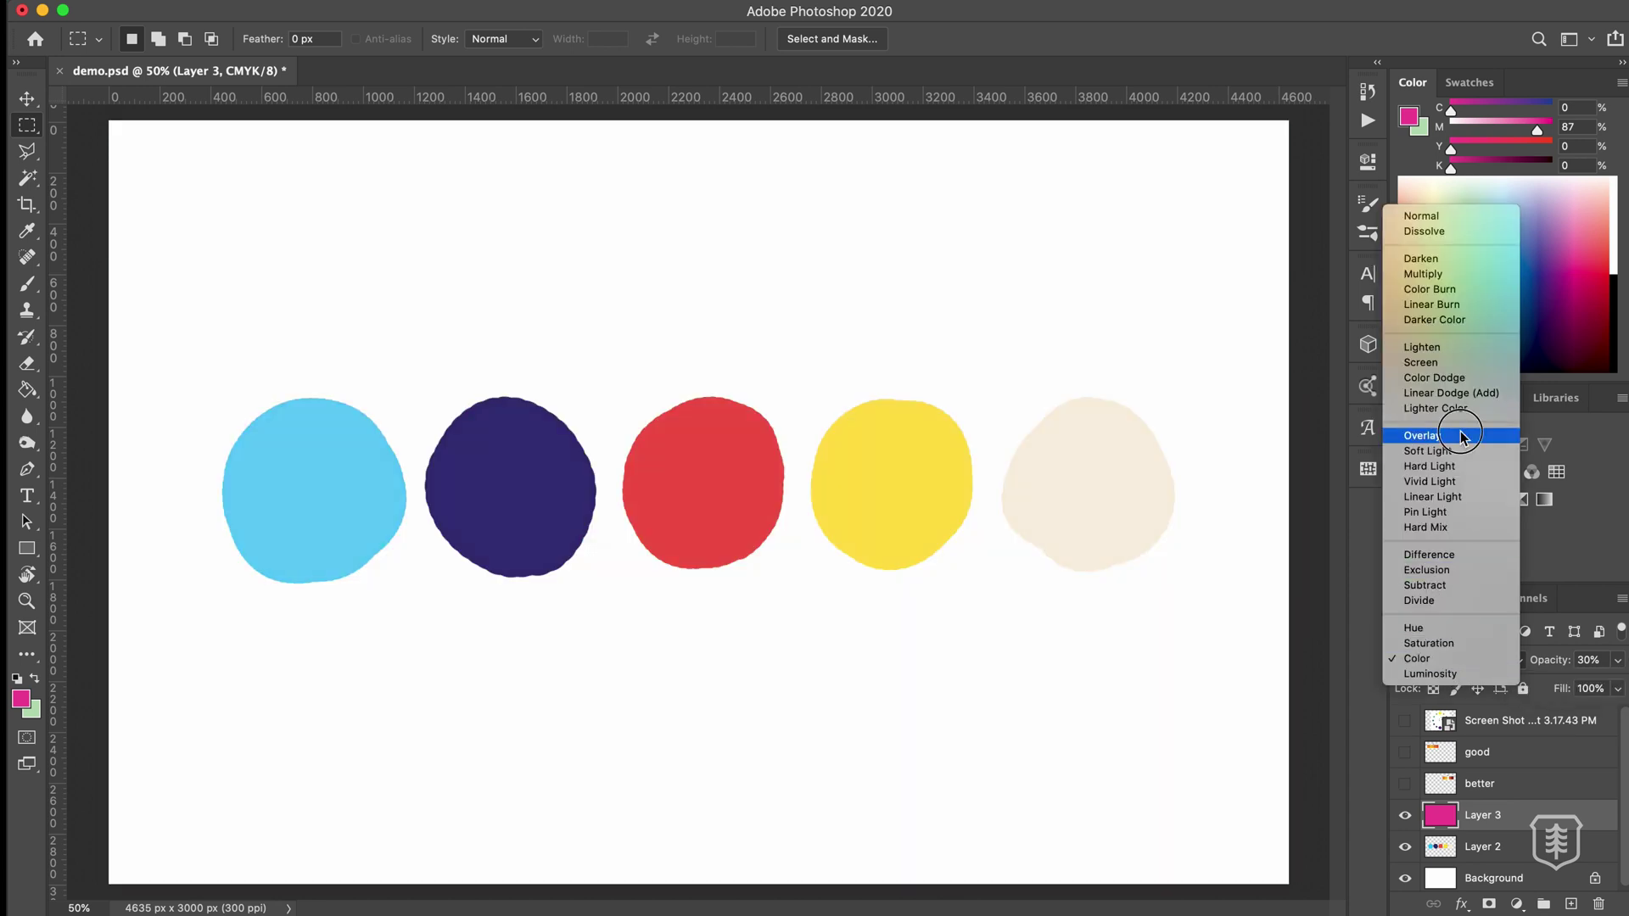
pyautogui.click(1460, 435)
pyautogui.click(1617, 659)
pyautogui.moveTo(1563, 686)
pyautogui.mouseDown()
pyautogui.moveTo(1615, 689)
pyautogui.moveTo(1578, 681)
pyautogui.mouseUp()
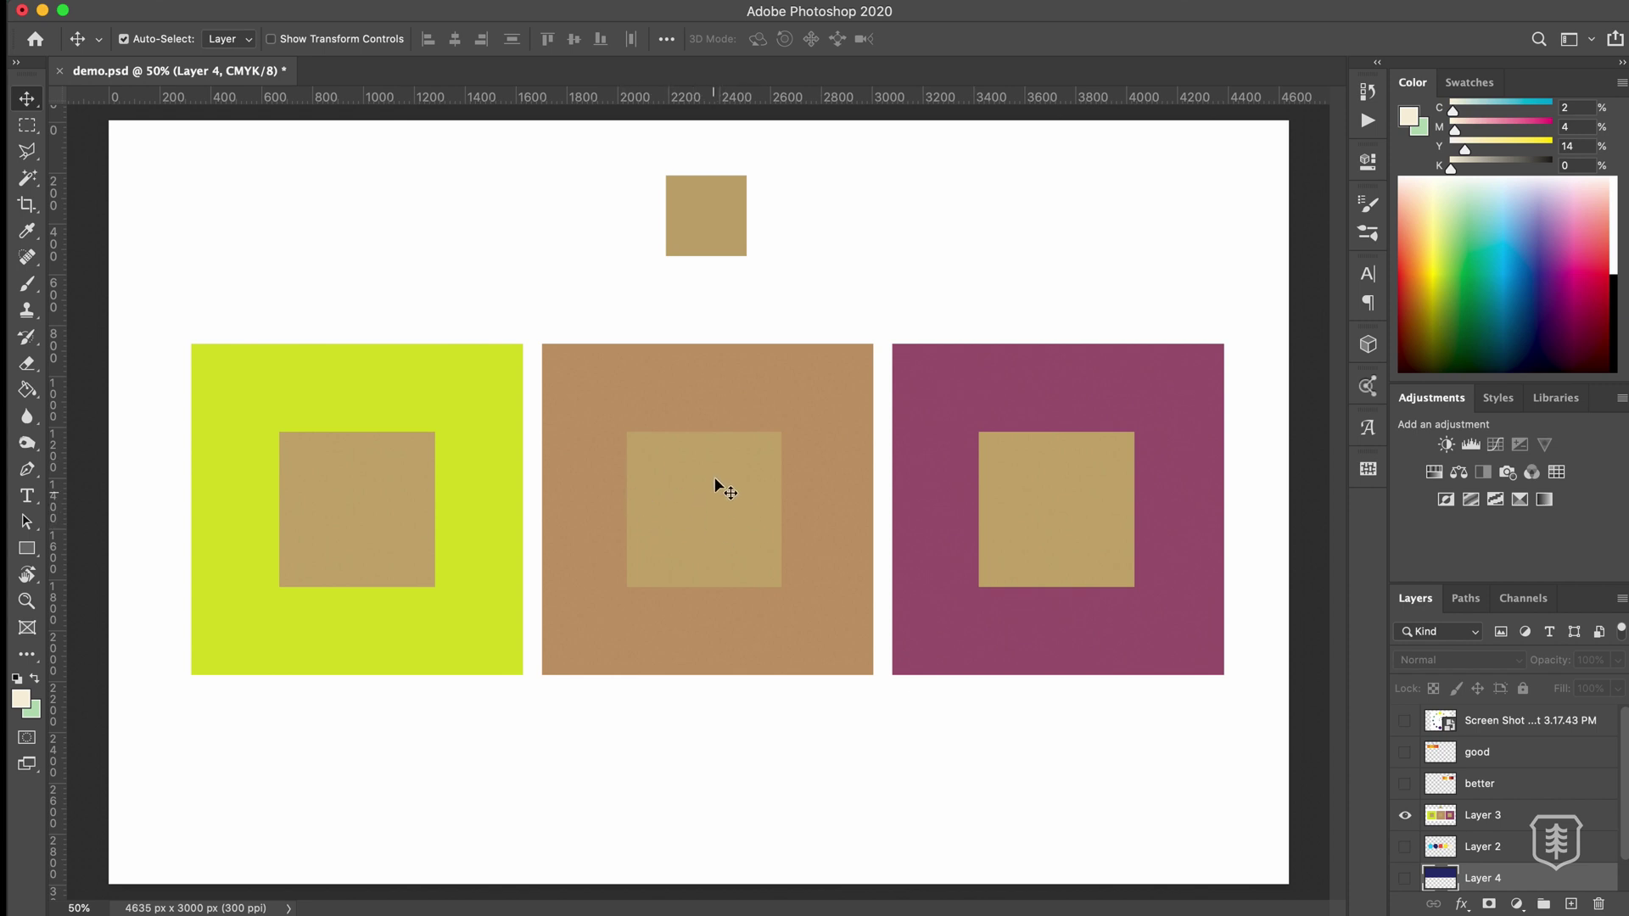
# Hide Layer 3's colour-comparison squares and show Layer 2's five circles.
pyautogui.click(1405, 815)
pyautogui.click(1402, 847)
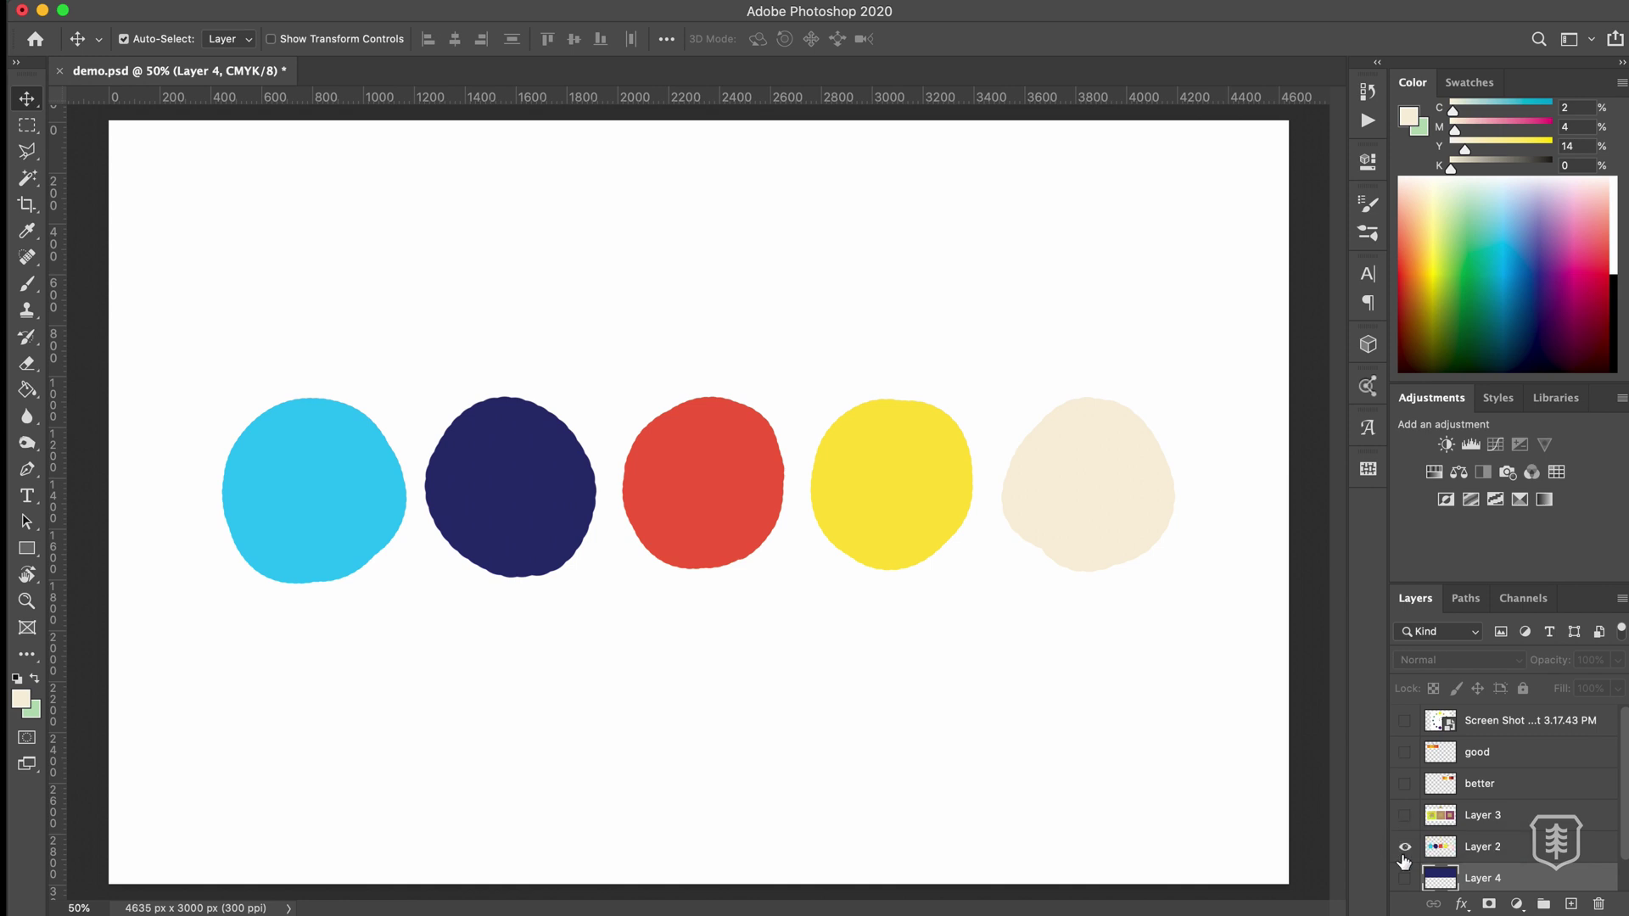
# Show Layer 4's navy band over the top half and Alt-drag a copy of the circle row.
pyautogui.click(1404, 879)
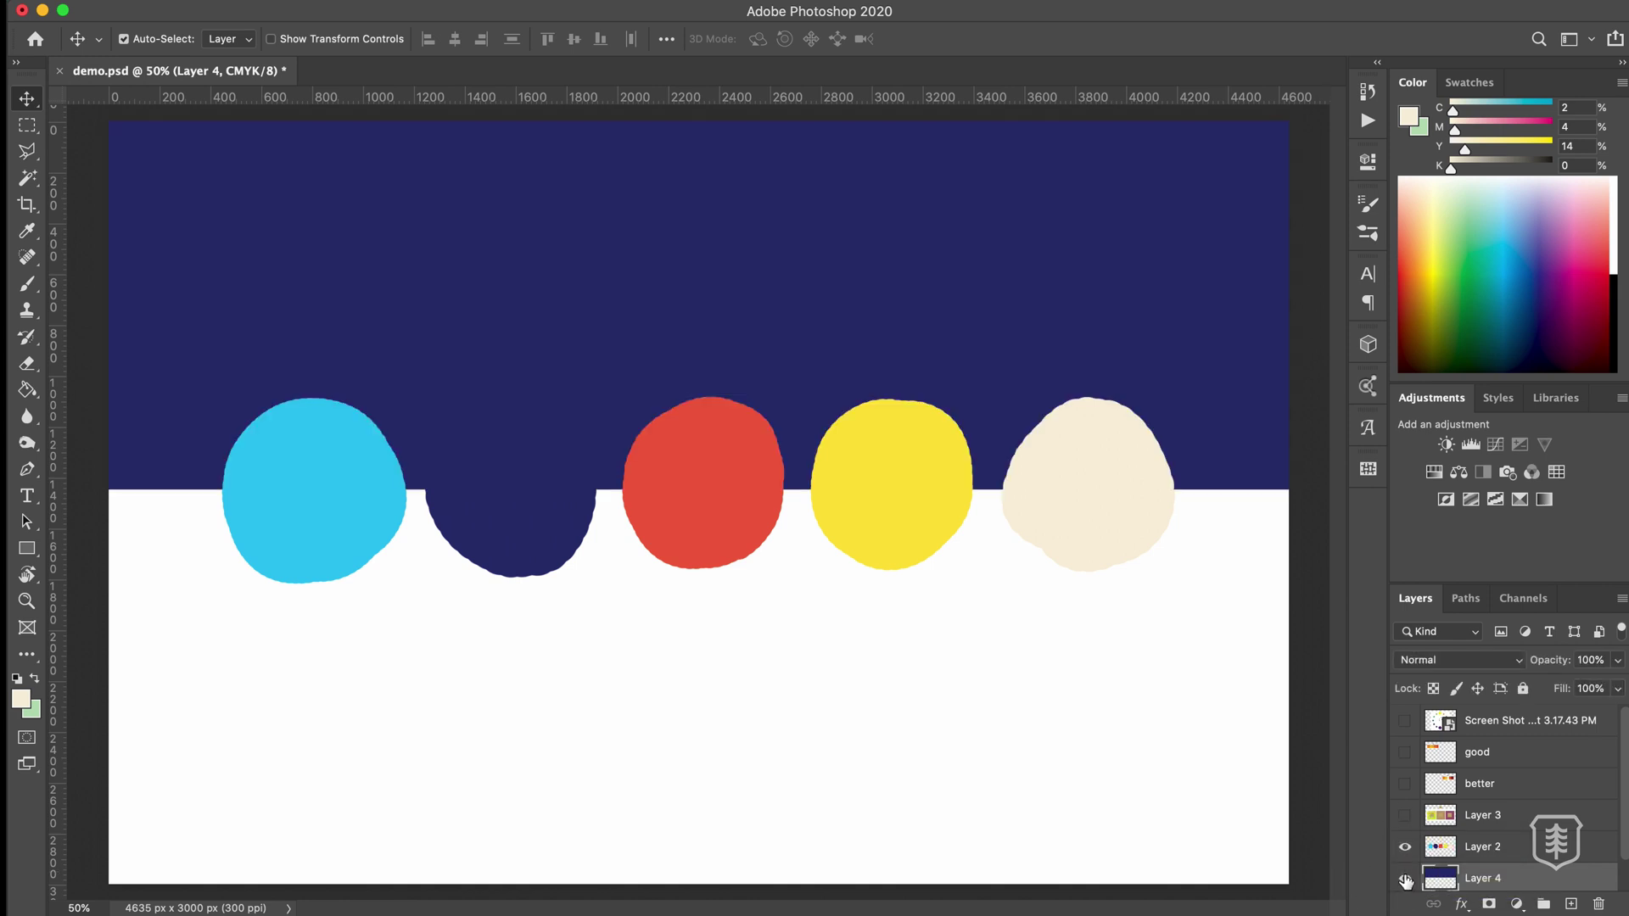
pyautogui.click(1484, 847)
pyautogui.moveTo(919, 539); pyautogui.dragTo(890, 730)
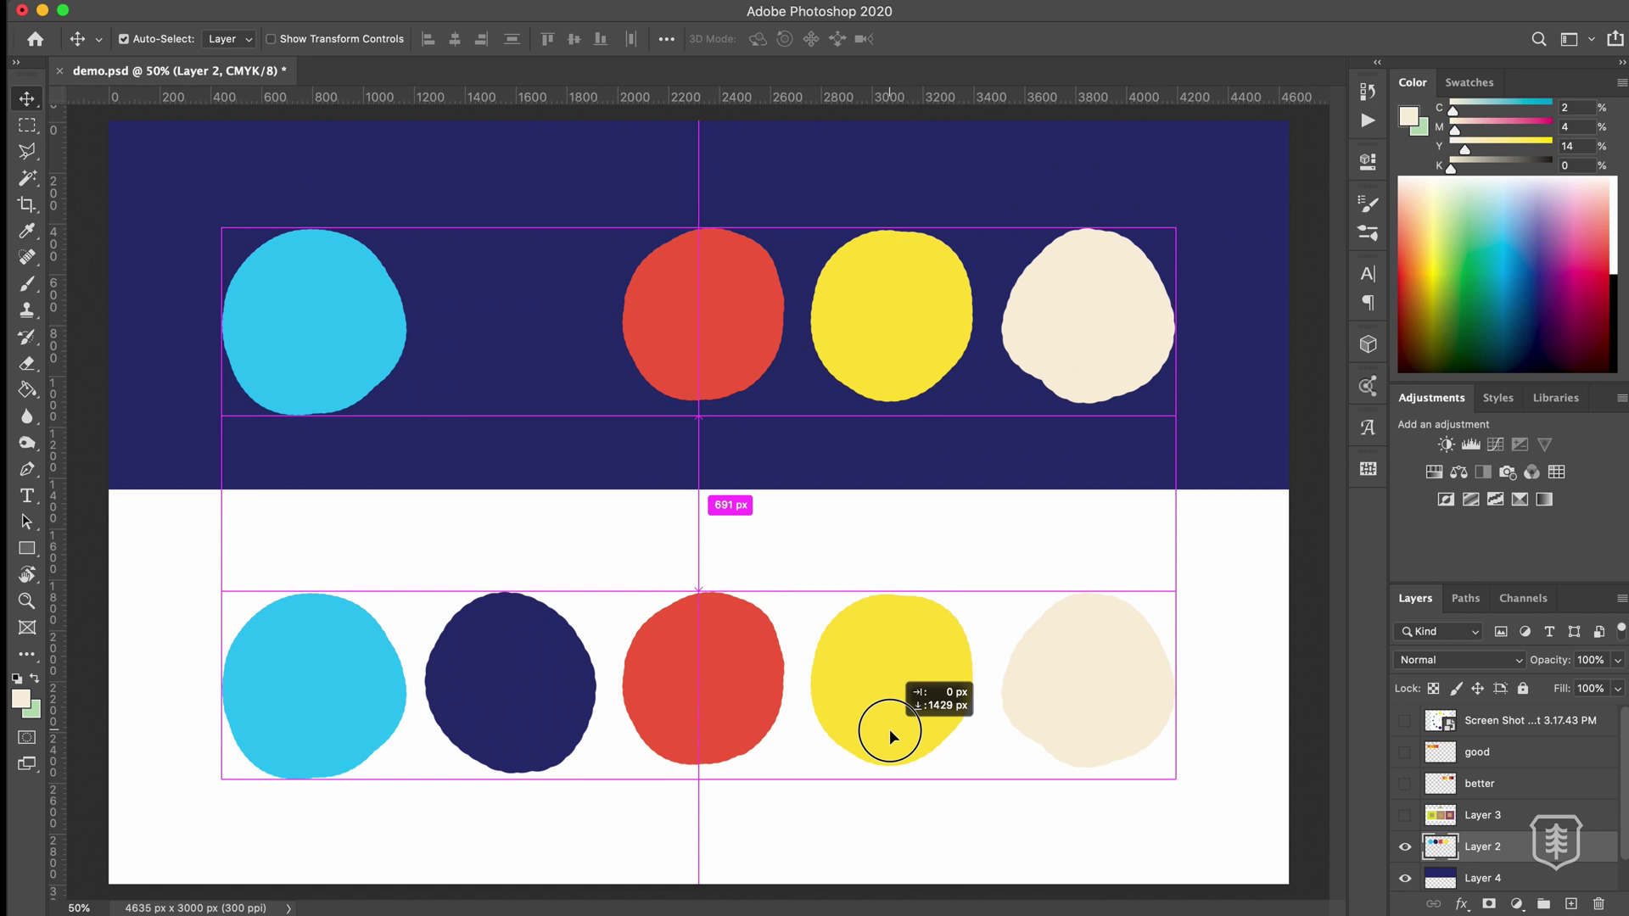
pyautogui.moveTo(889, 730); pyautogui.dragTo(889, 729)
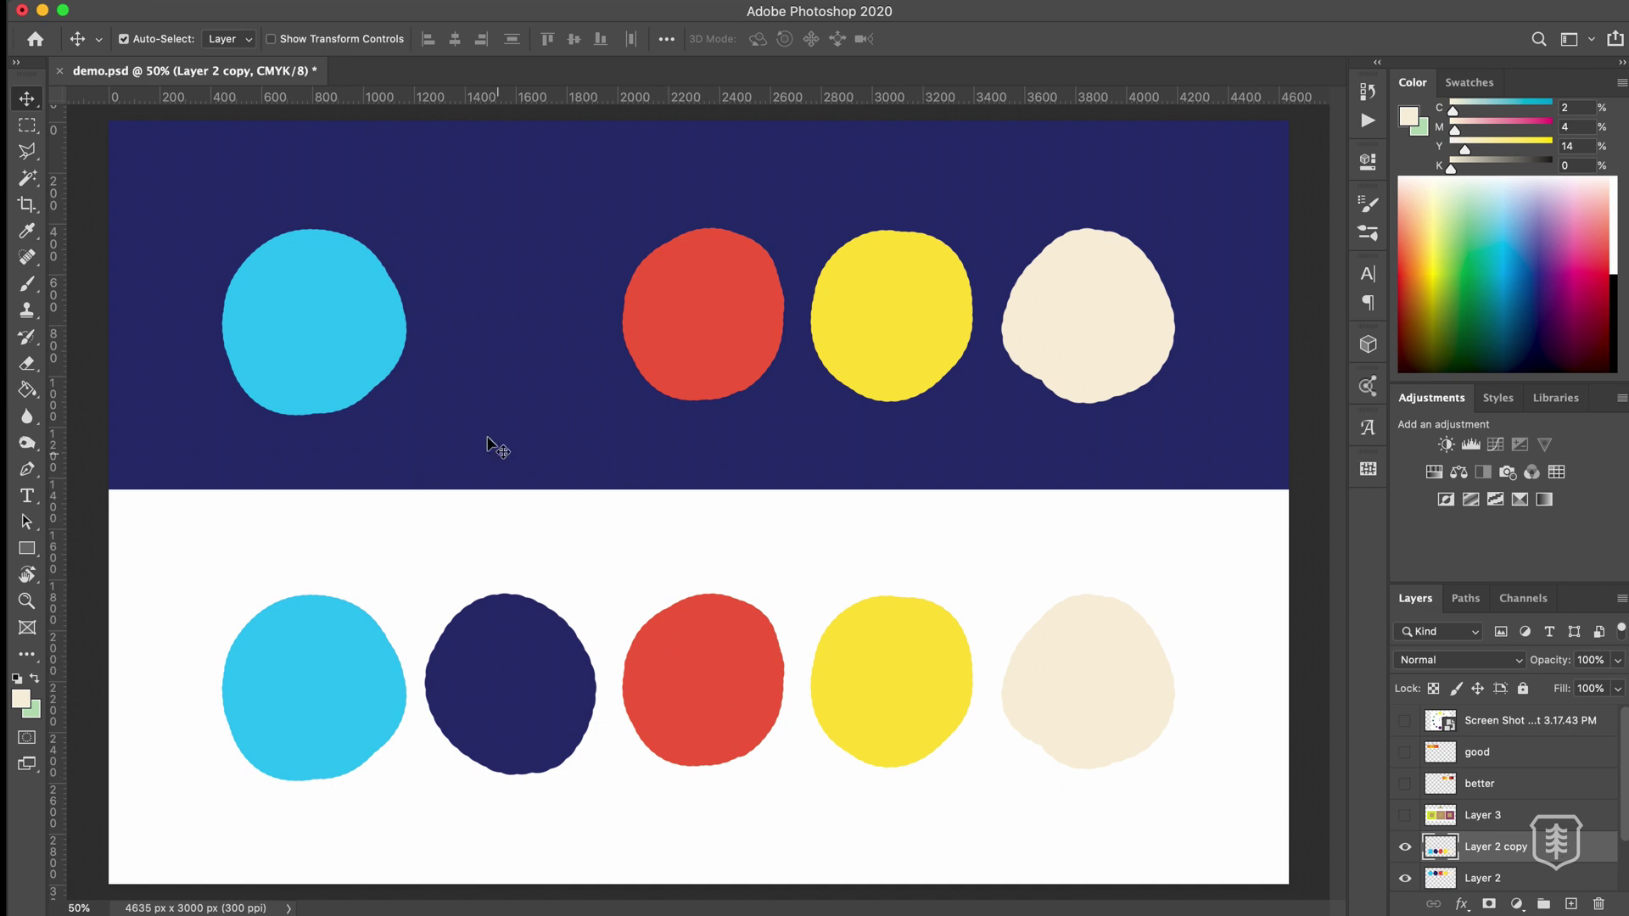
# Magic-wand the cyan circle on the navy half and refill it at 52% cyan.
pyautogui.press('i')
pyautogui.click(321, 326)
pyautogui.press('w')
pyautogui.click(321, 335)
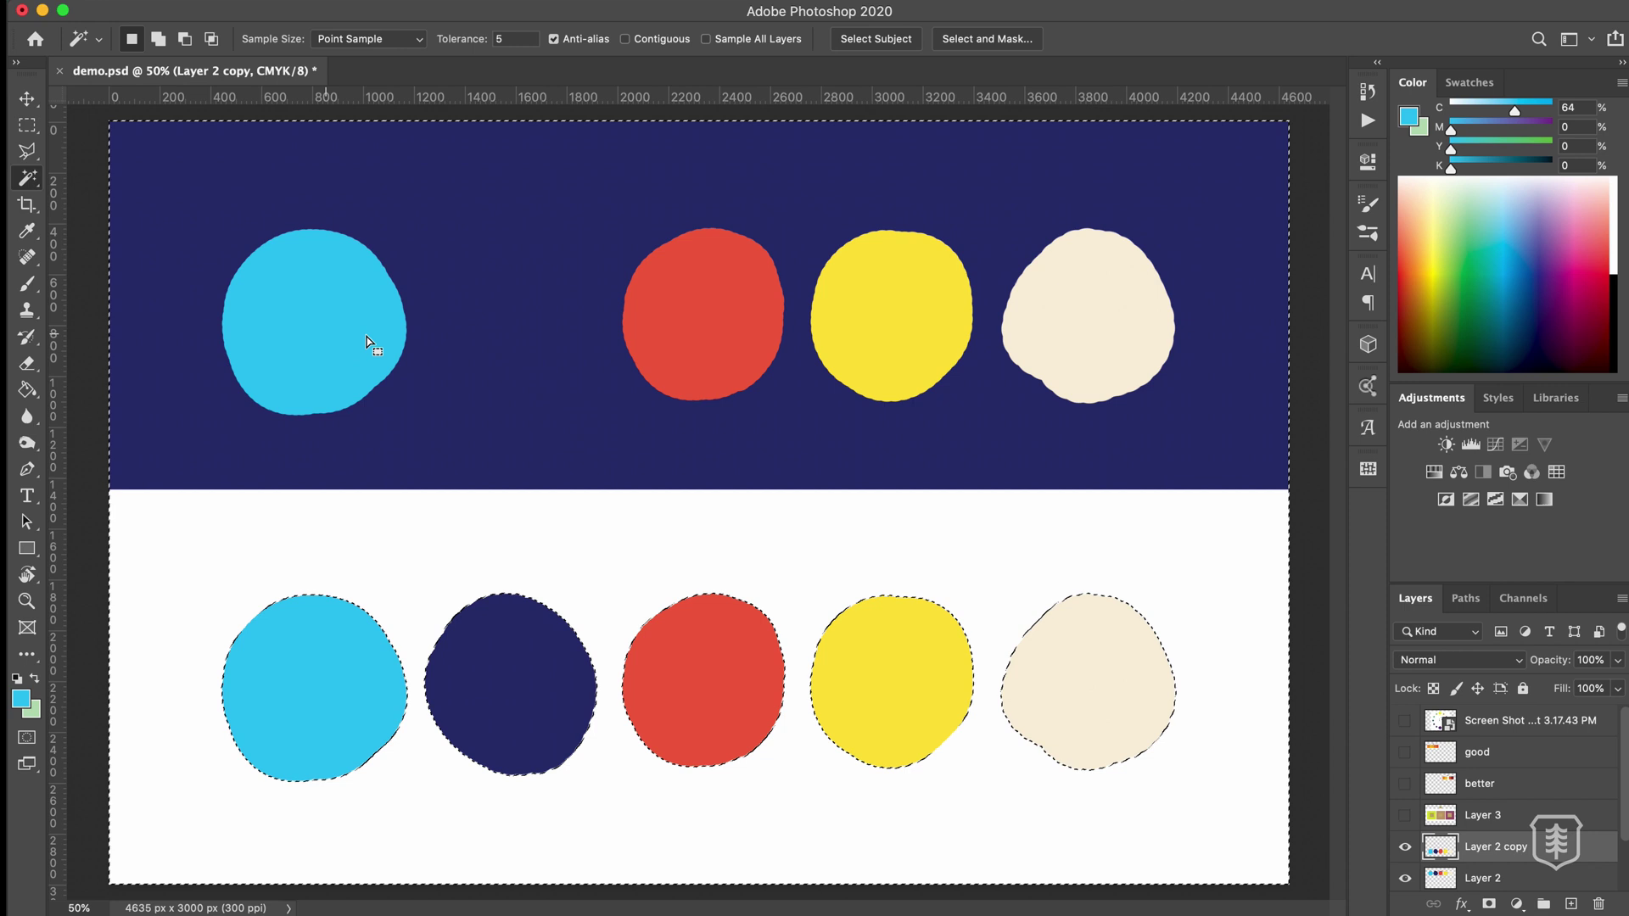
pyautogui.press('super+d')
pyautogui.click(1480, 878)
pyautogui.click(354, 352)
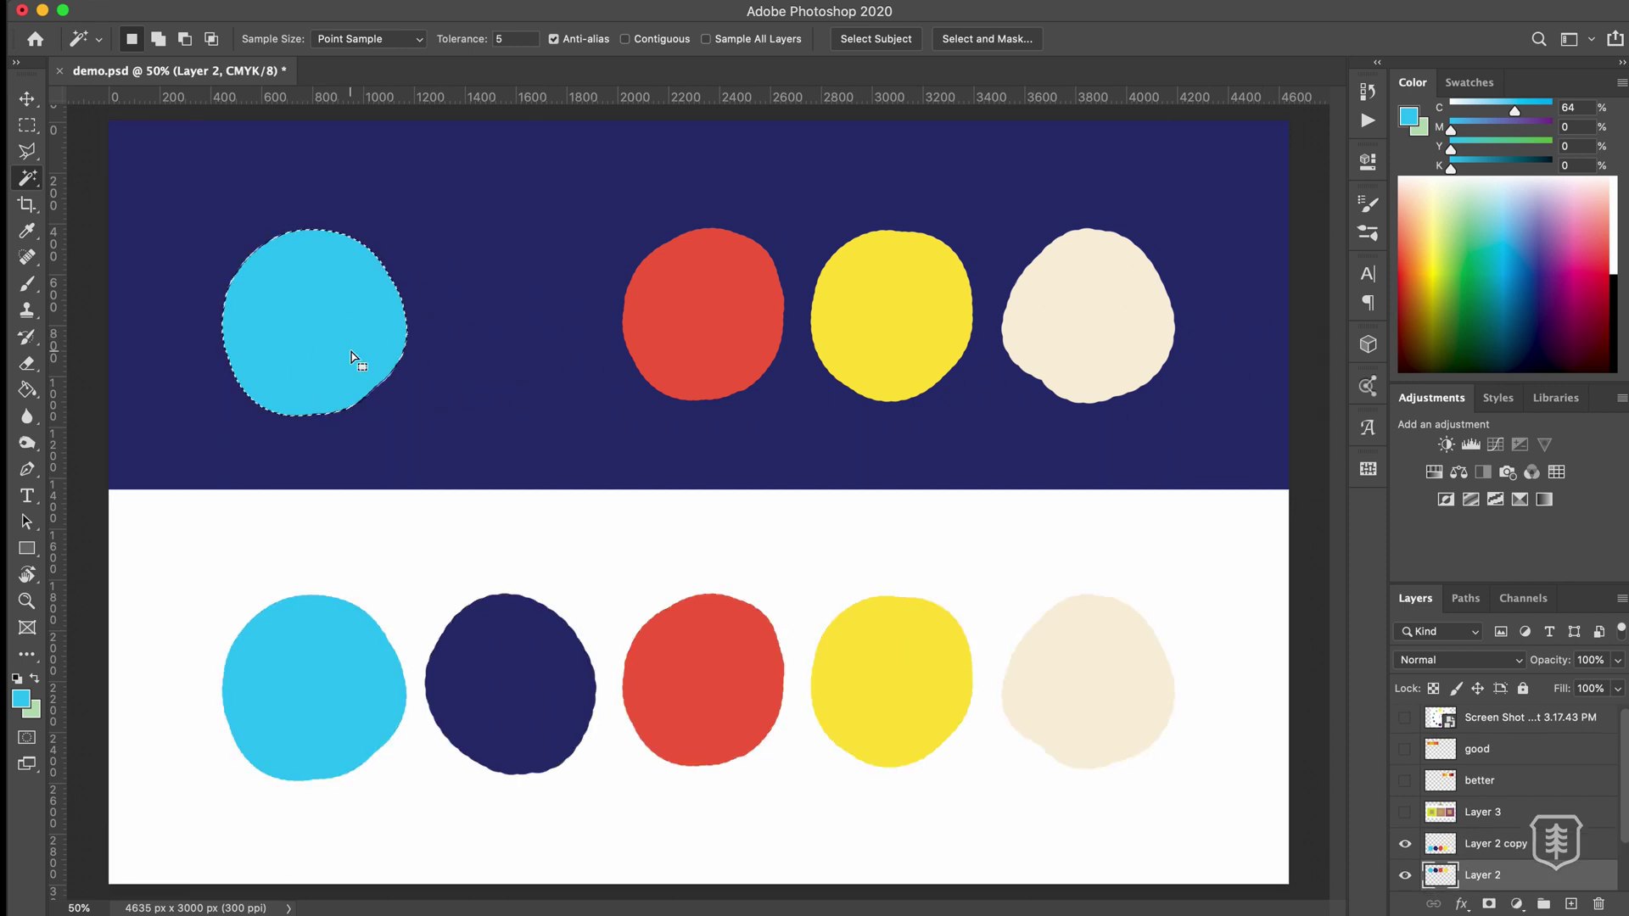
pyautogui.click(1500, 105)
pyautogui.click(1504, 104)
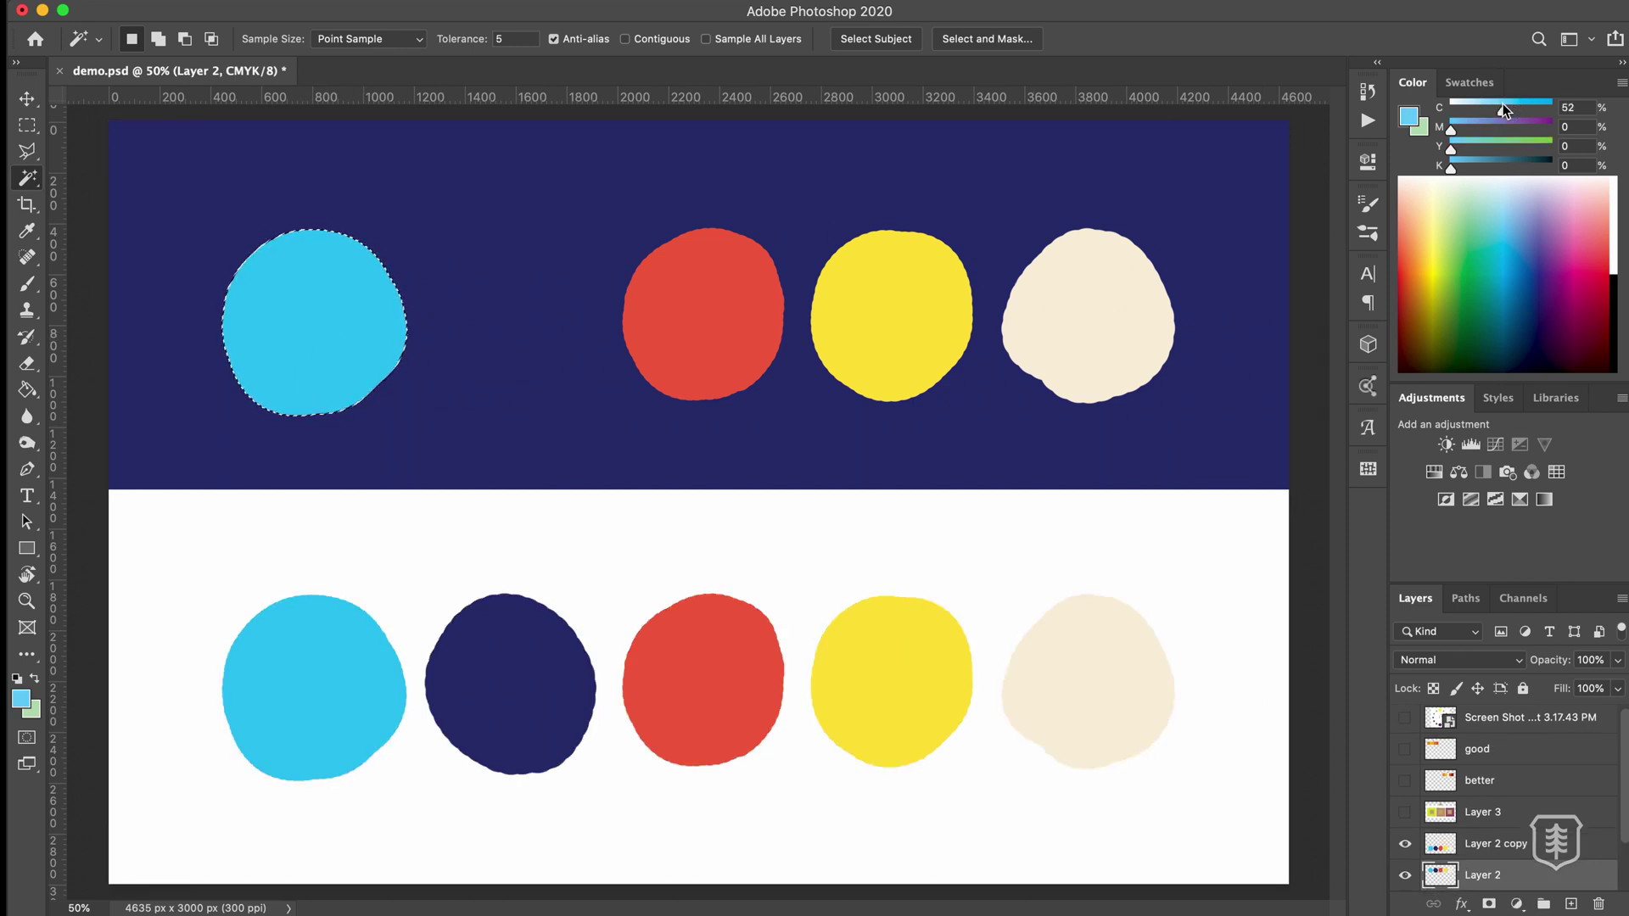
pyautogui.hotkey('alt', 'BackSpace')
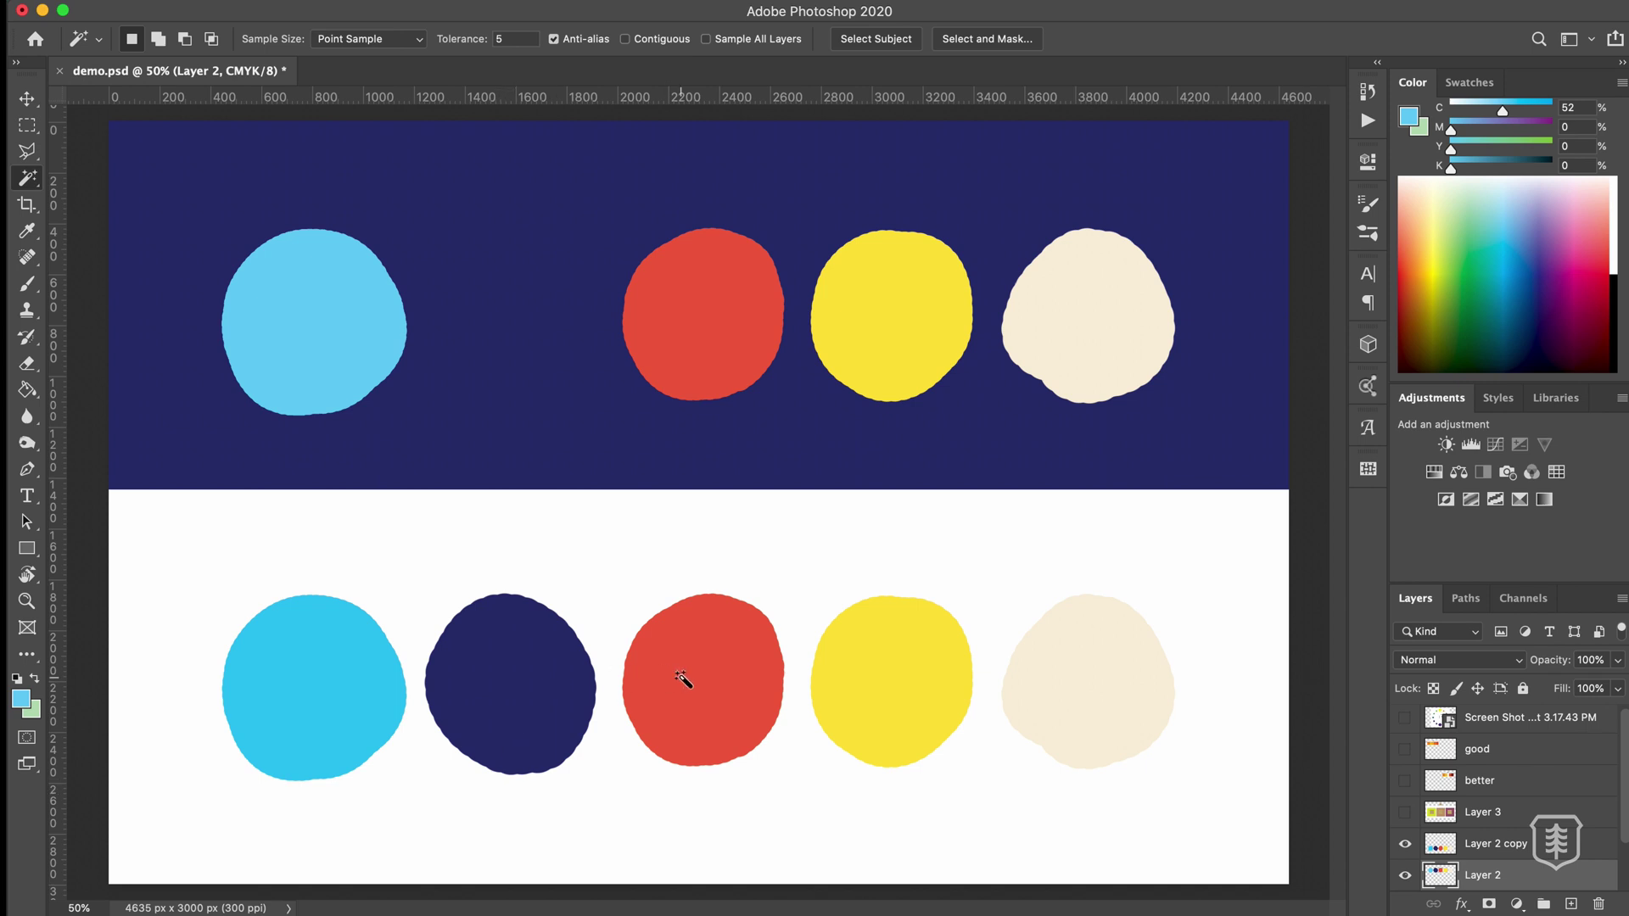
# On a new layer, paint an orange blob in the lower yellow circle's centre.
pyautogui.click(1523, 844)
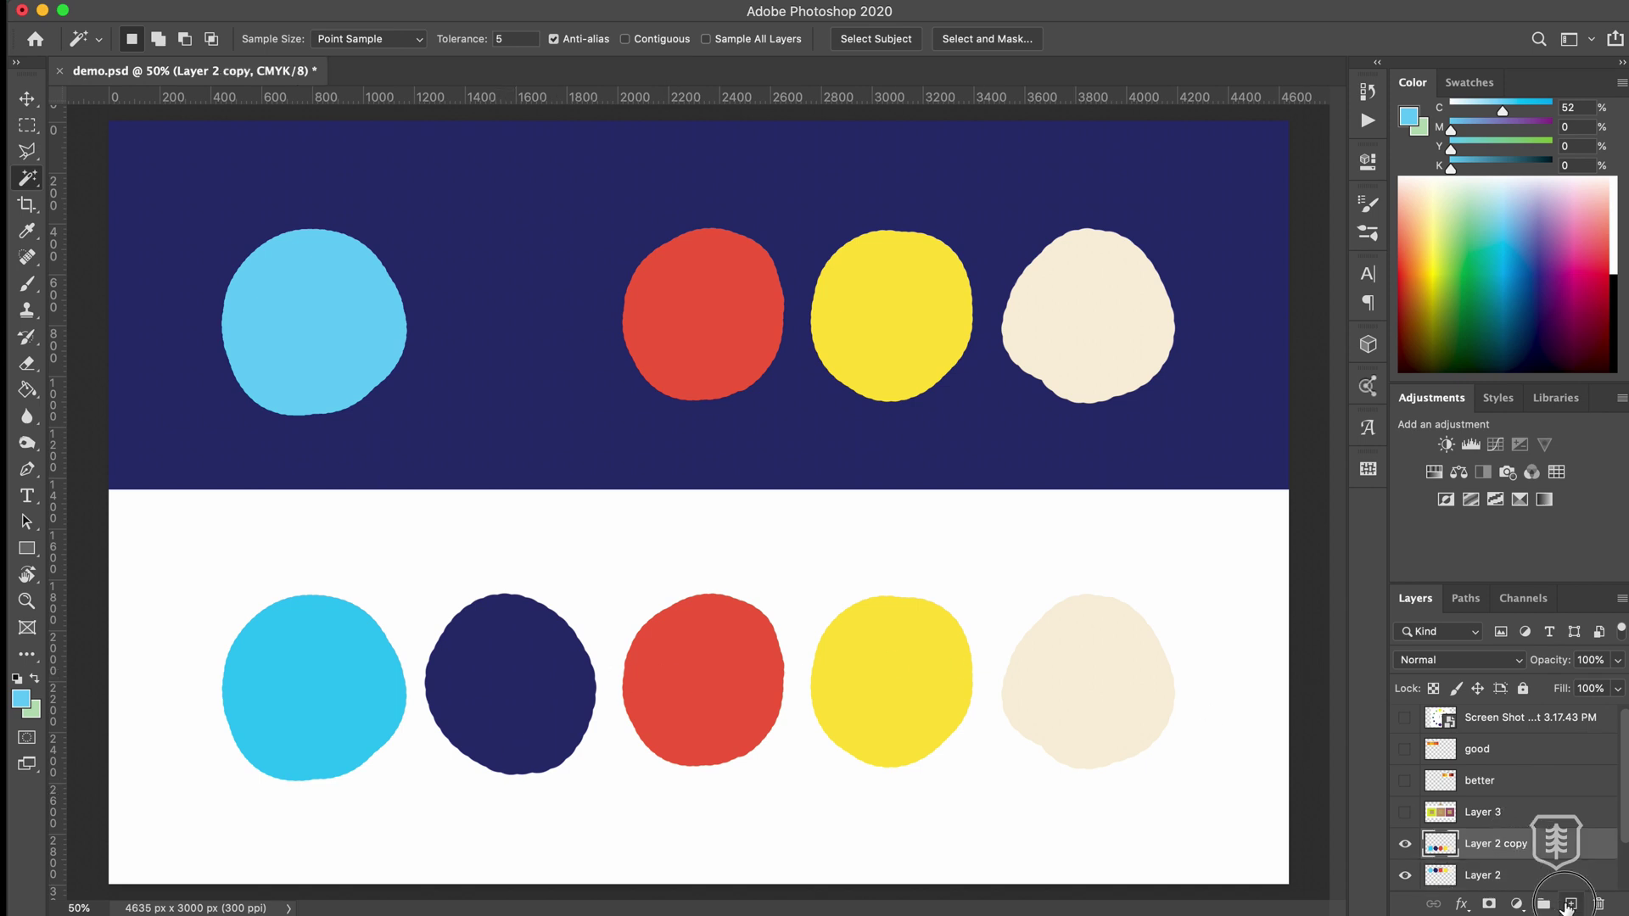
pyautogui.click(1568, 906)
pyautogui.press('b')
pyautogui.press('i')
pyautogui.click(955, 668)
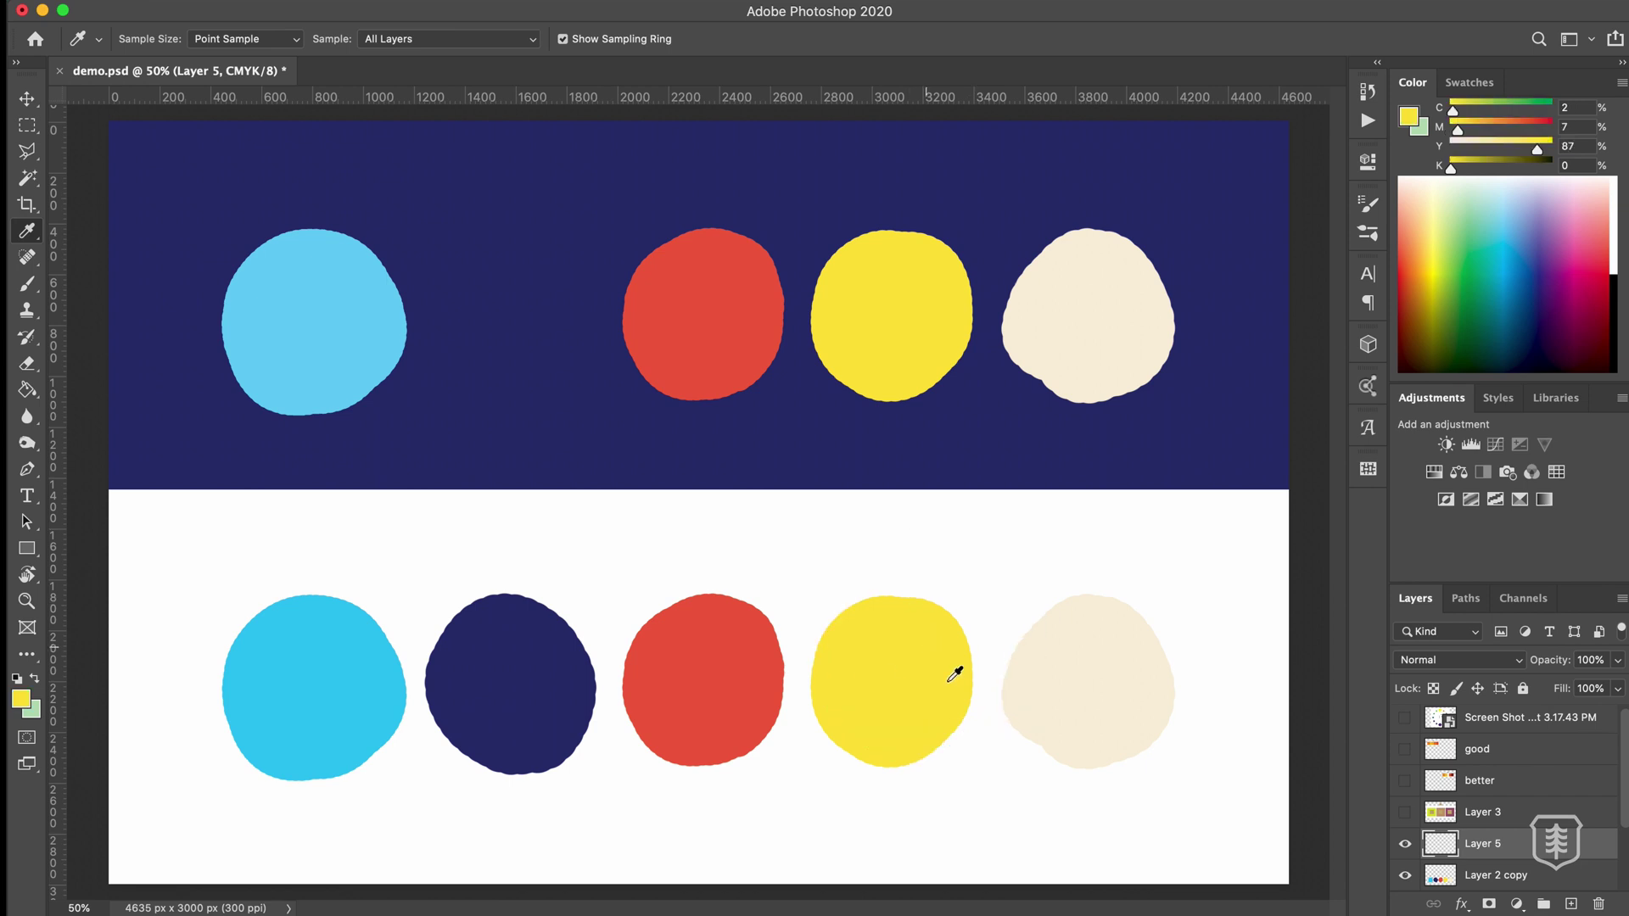
pyautogui.moveTo(1458, 129); pyautogui.dragTo(1489, 126)
pyautogui.press('b')
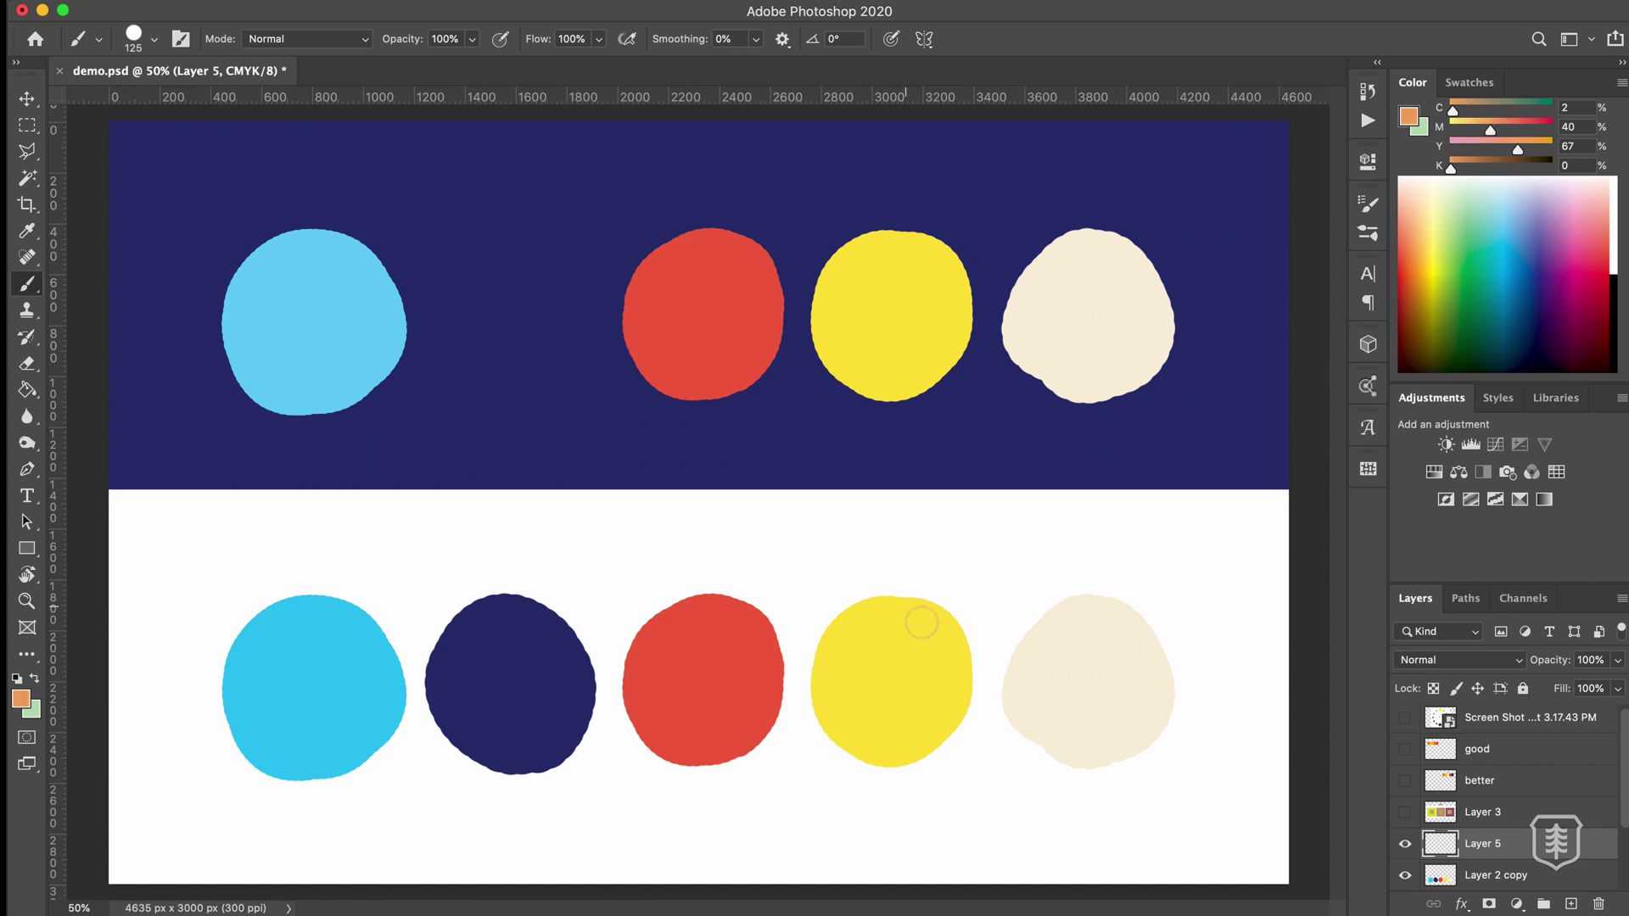
pyautogui.click(927, 636)
pyautogui.hotkey('ctrl', 'z')
pyautogui.moveTo(891, 670)
pyautogui.mouseDown()
pyautogui.moveTo(909, 676)
pyautogui.moveTo(902, 654)
pyautogui.moveTo(887, 675)
pyautogui.mouseUp()
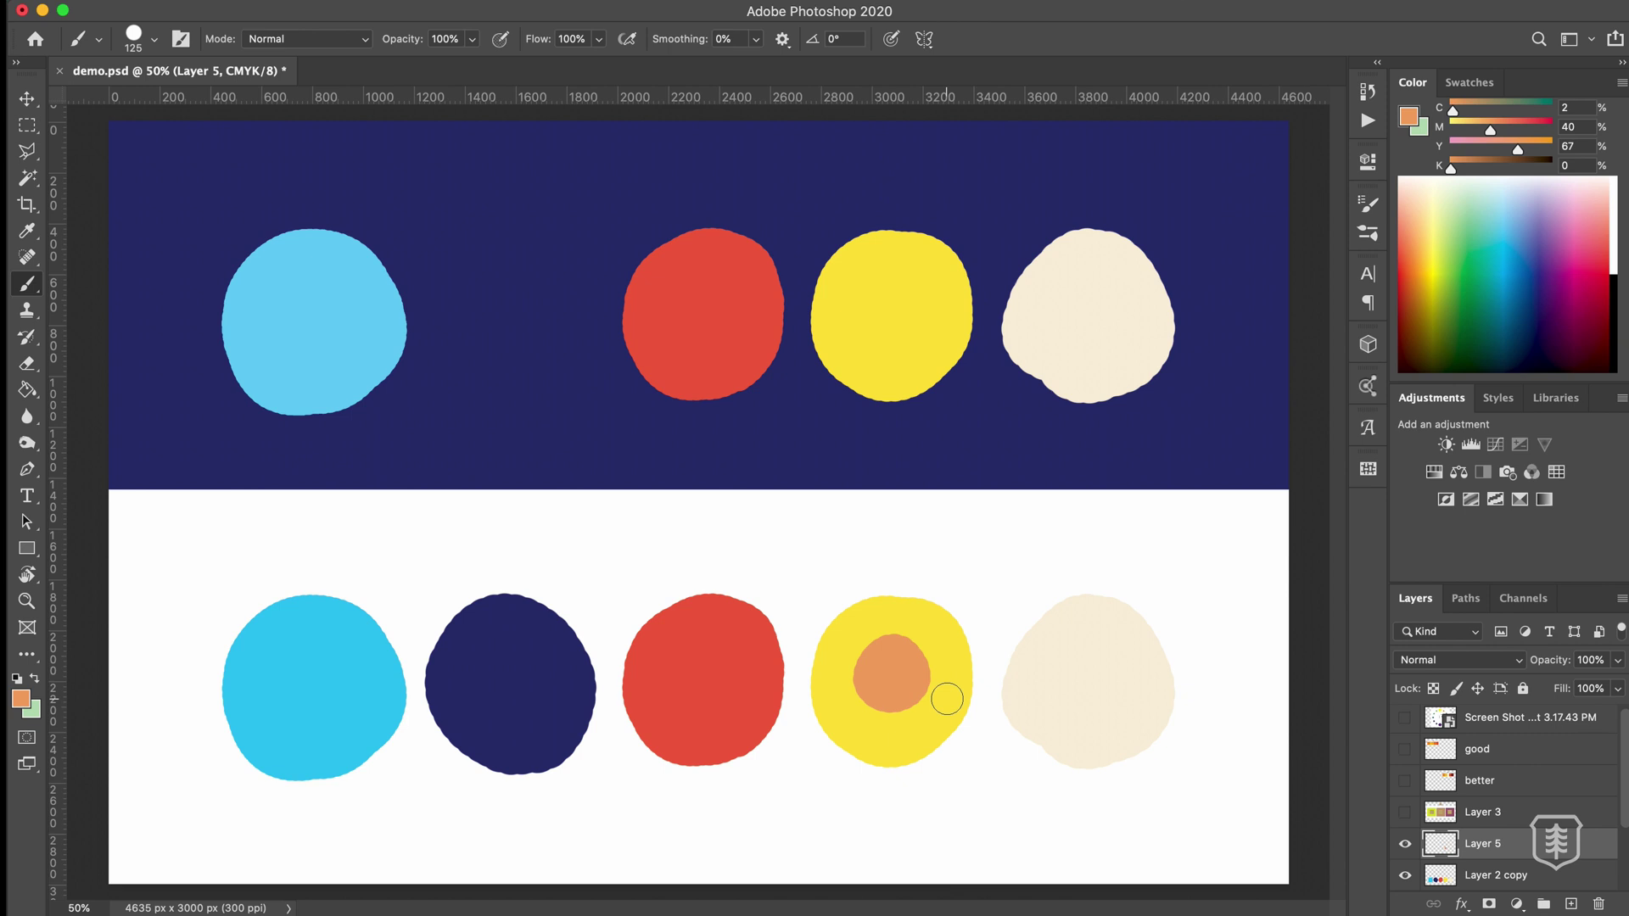
# Add pale-yellow highlight dabs to the lower yellow circle around the orange centre.
pyautogui.press('i')
pyautogui.click(947, 636)
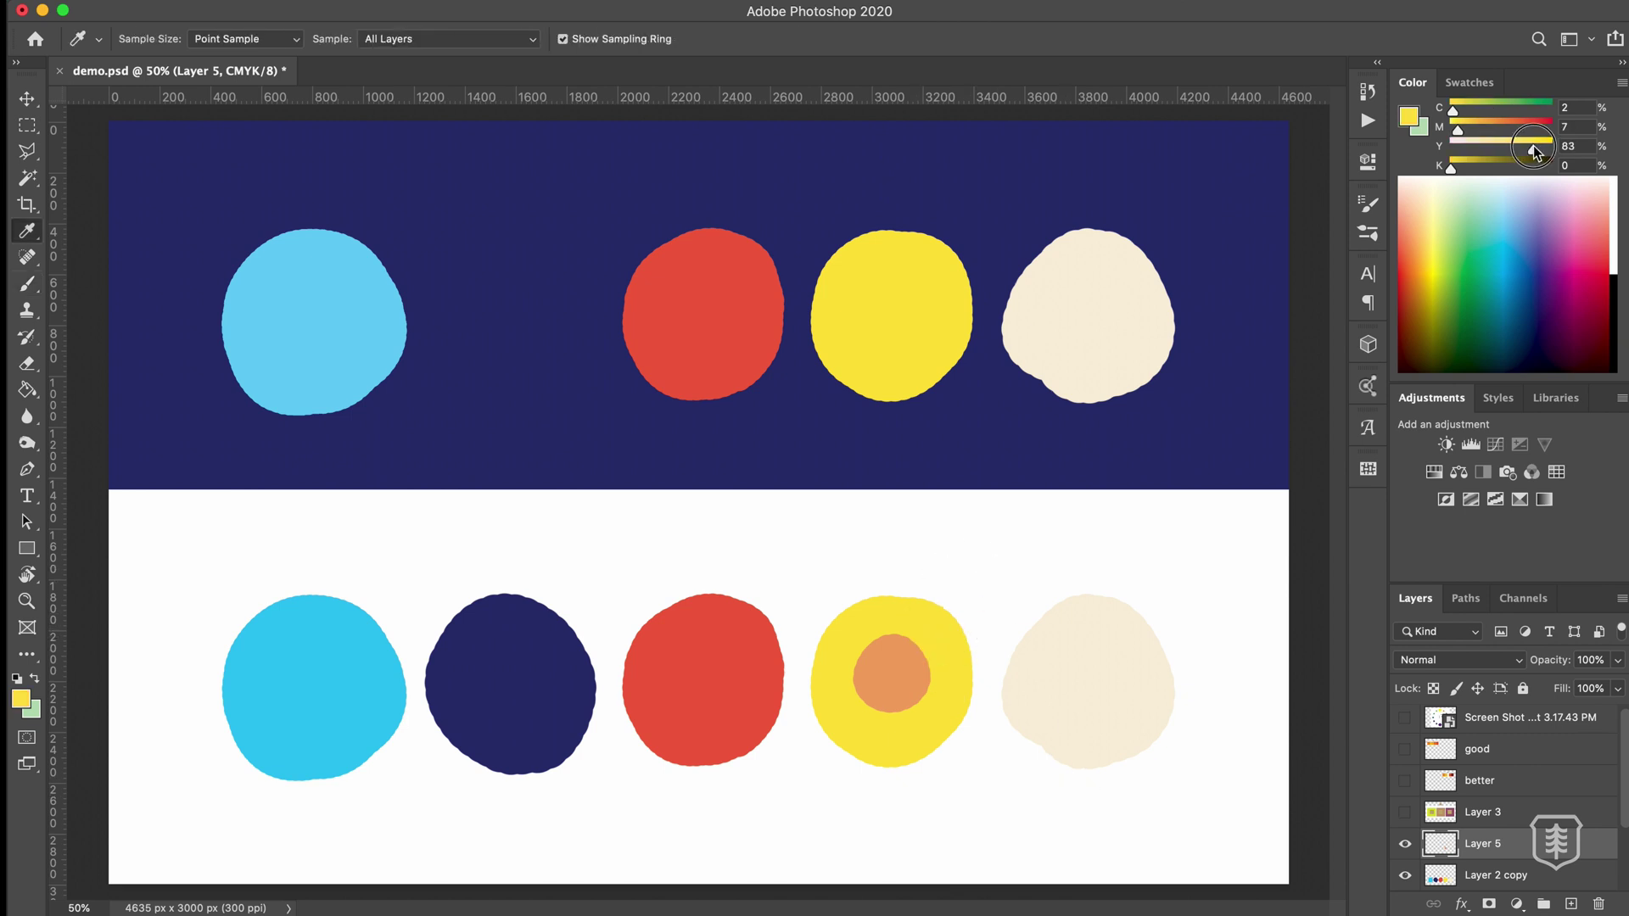
pyautogui.moveTo(1535, 151); pyautogui.dragTo(1513, 149)
pyautogui.press('b')
pyautogui.click(929, 627)
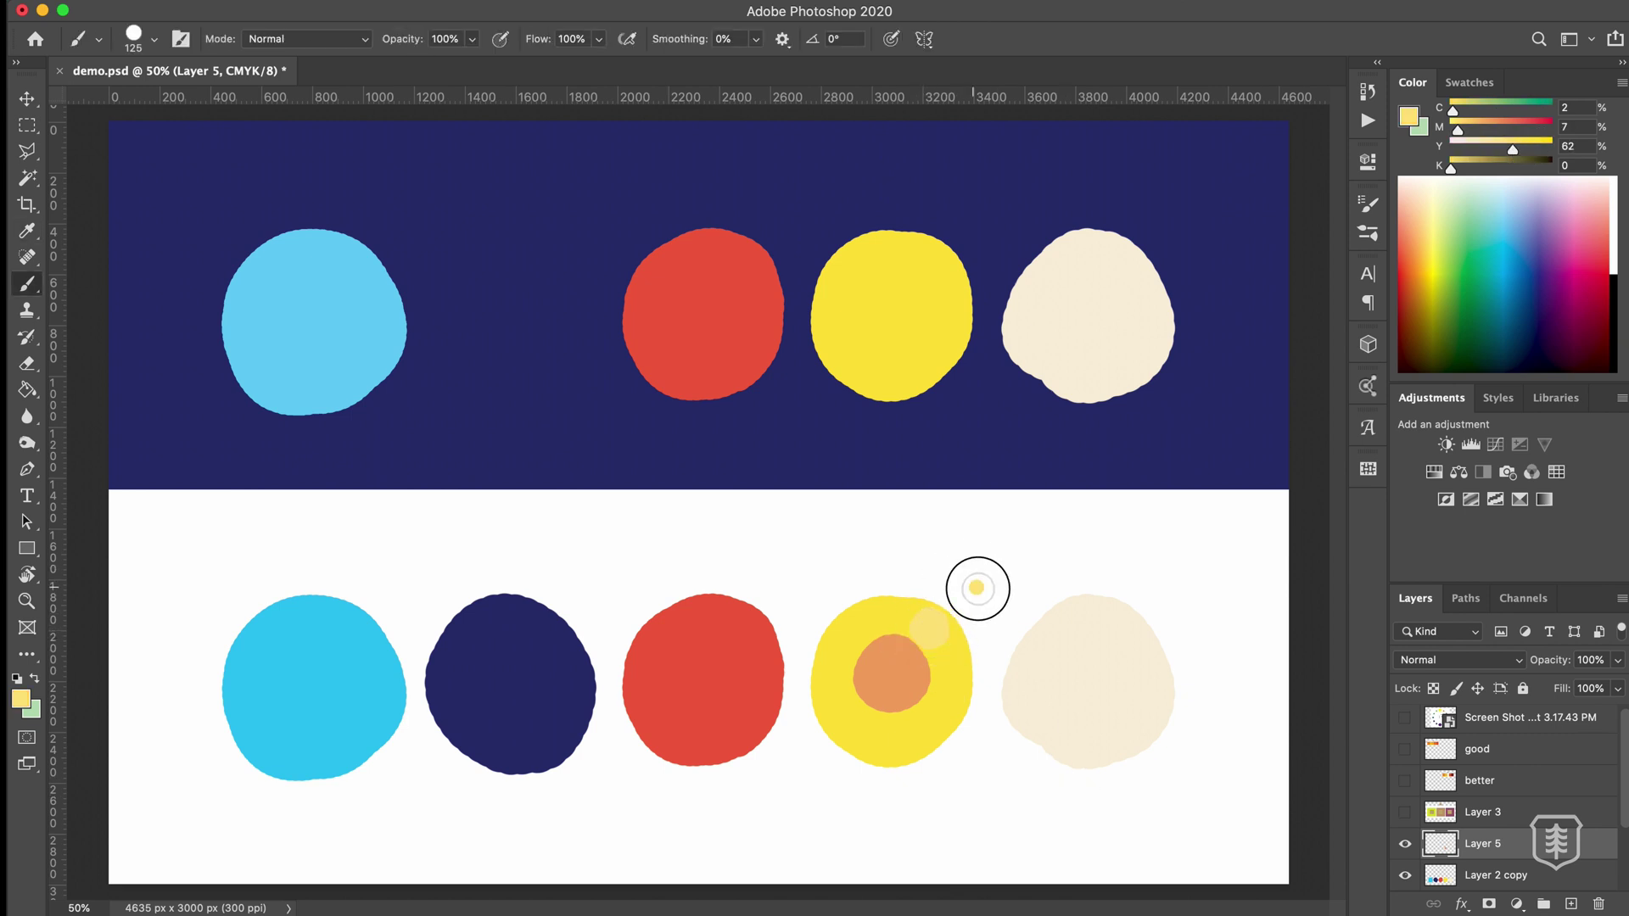
pyautogui.moveTo(978, 588); pyautogui.dragTo(964, 593)
pyautogui.hotkey('ctrl', 'z')
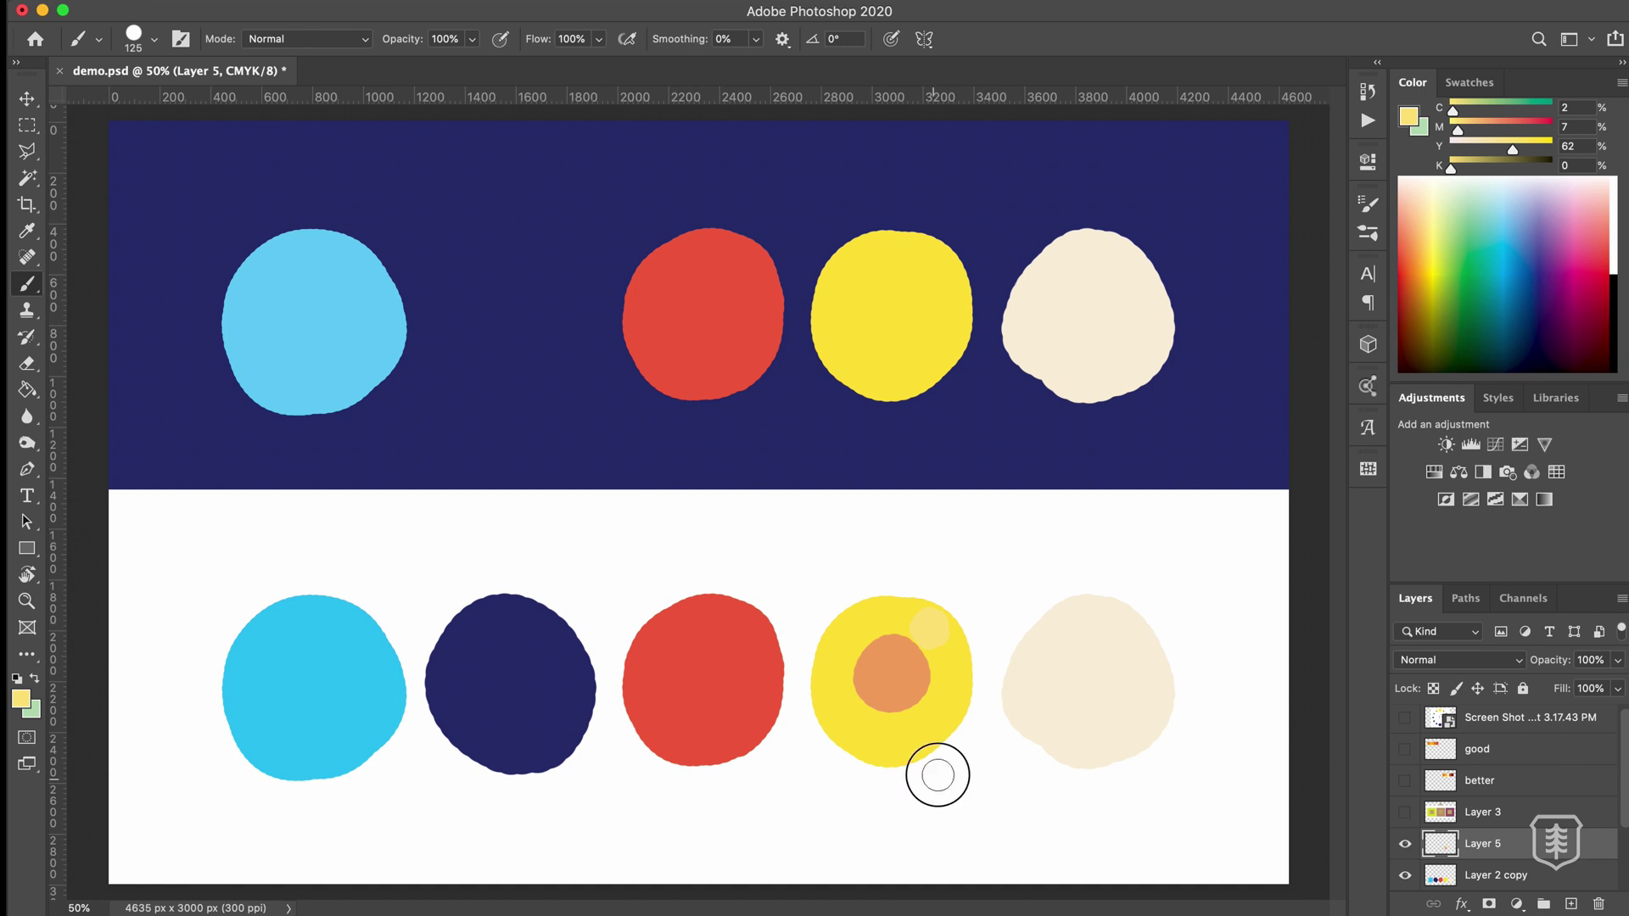
pyautogui.moveTo(940, 779); pyautogui.dragTo(930, 800)
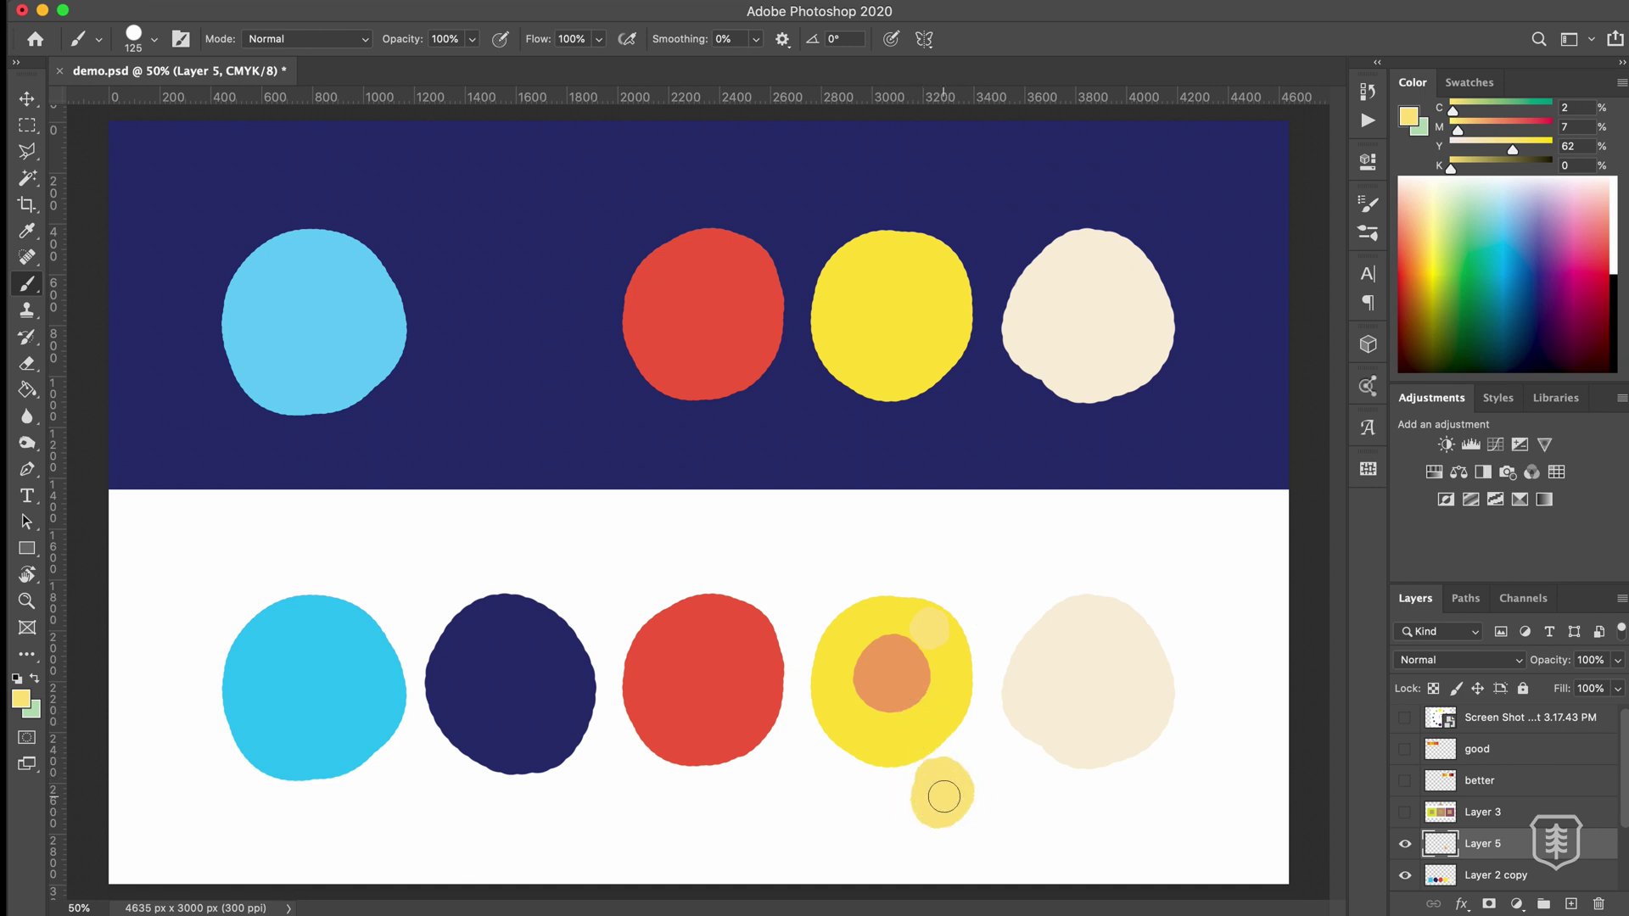
pyautogui.hotkey('ctrl', 'z')
pyautogui.click(920, 727)
pyautogui.hotkey('ctrl', 'z')
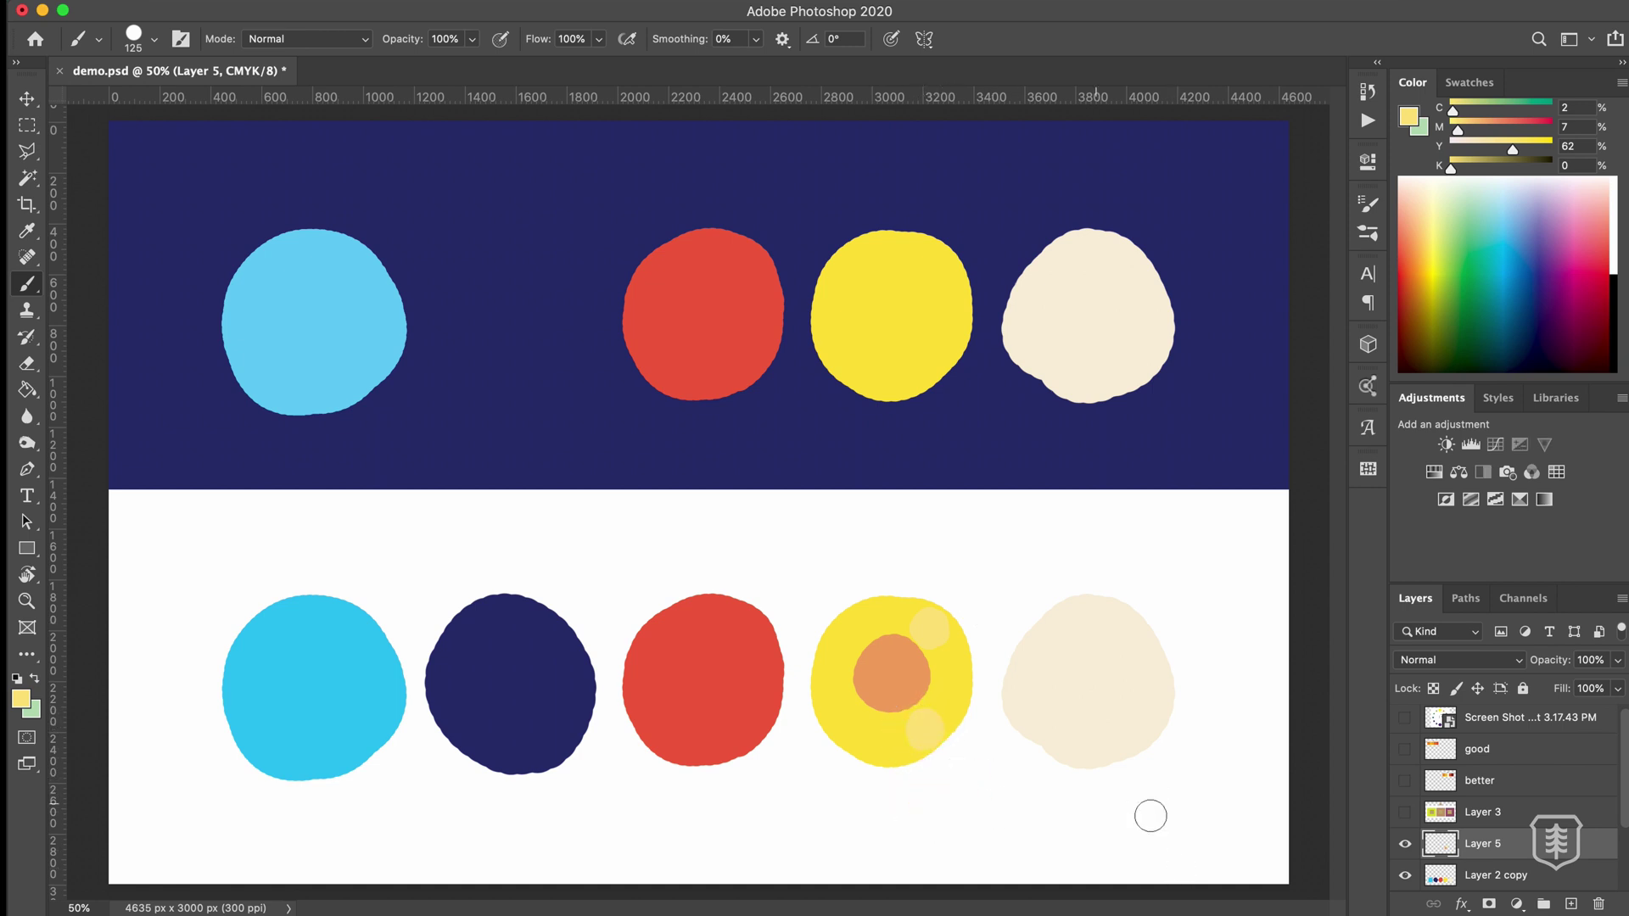
pyautogui.moveTo(1513, 150); pyautogui.dragTo(1500, 151)
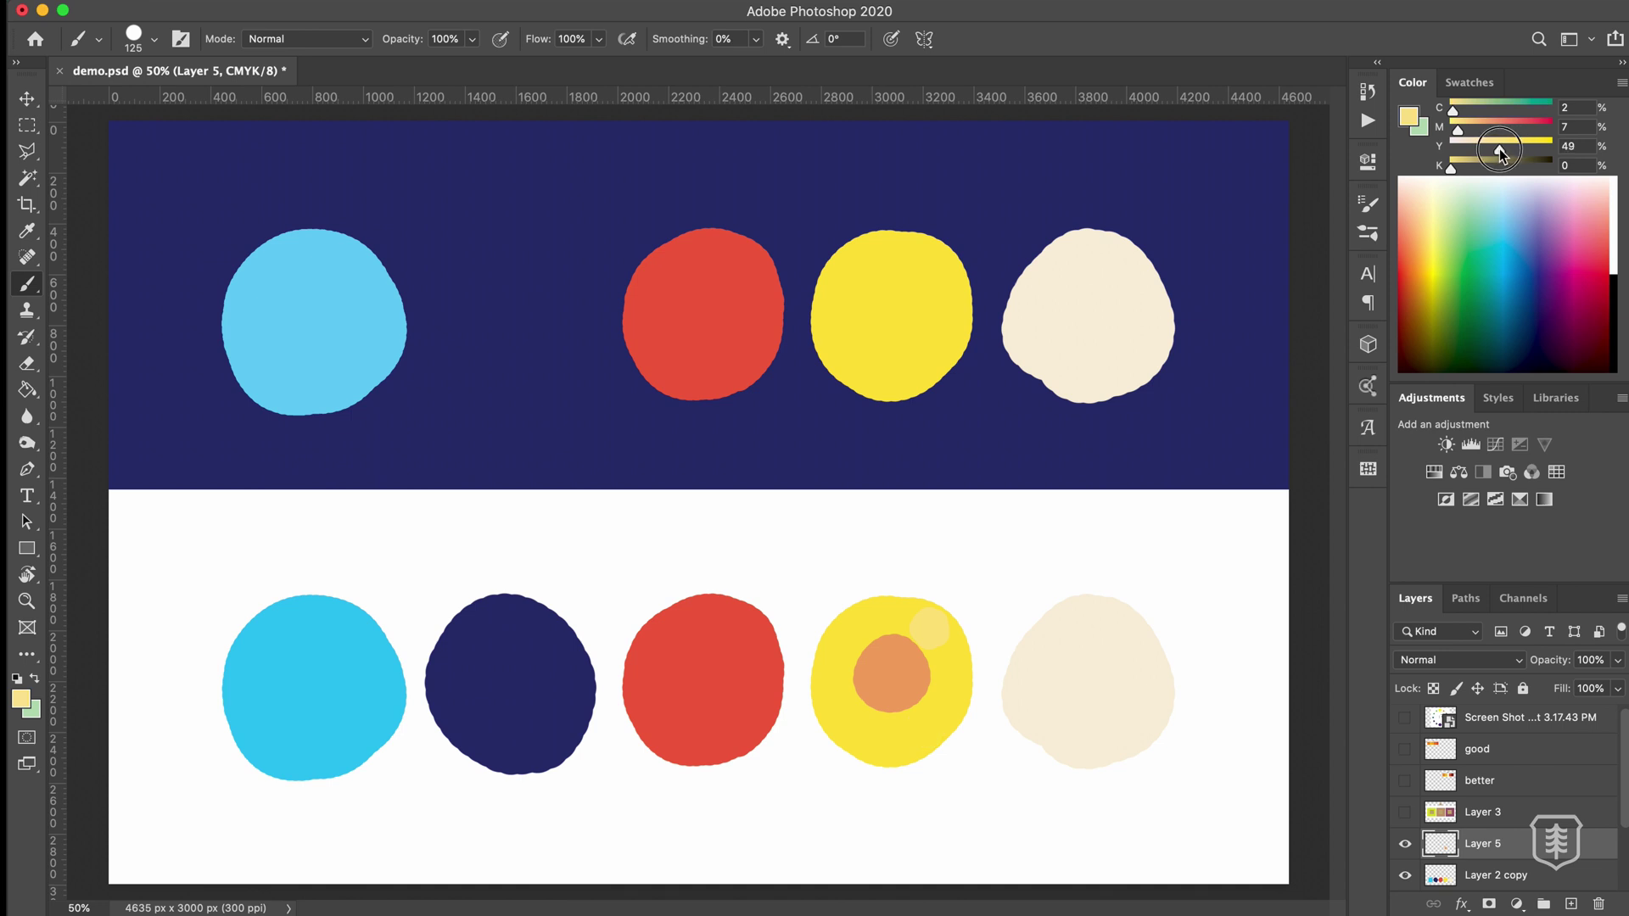
pyautogui.click(934, 718)
# Paint pink and light-pink dabs in the centre and top of the lower red circle.
pyautogui.press('i')
pyautogui.click(727, 657)
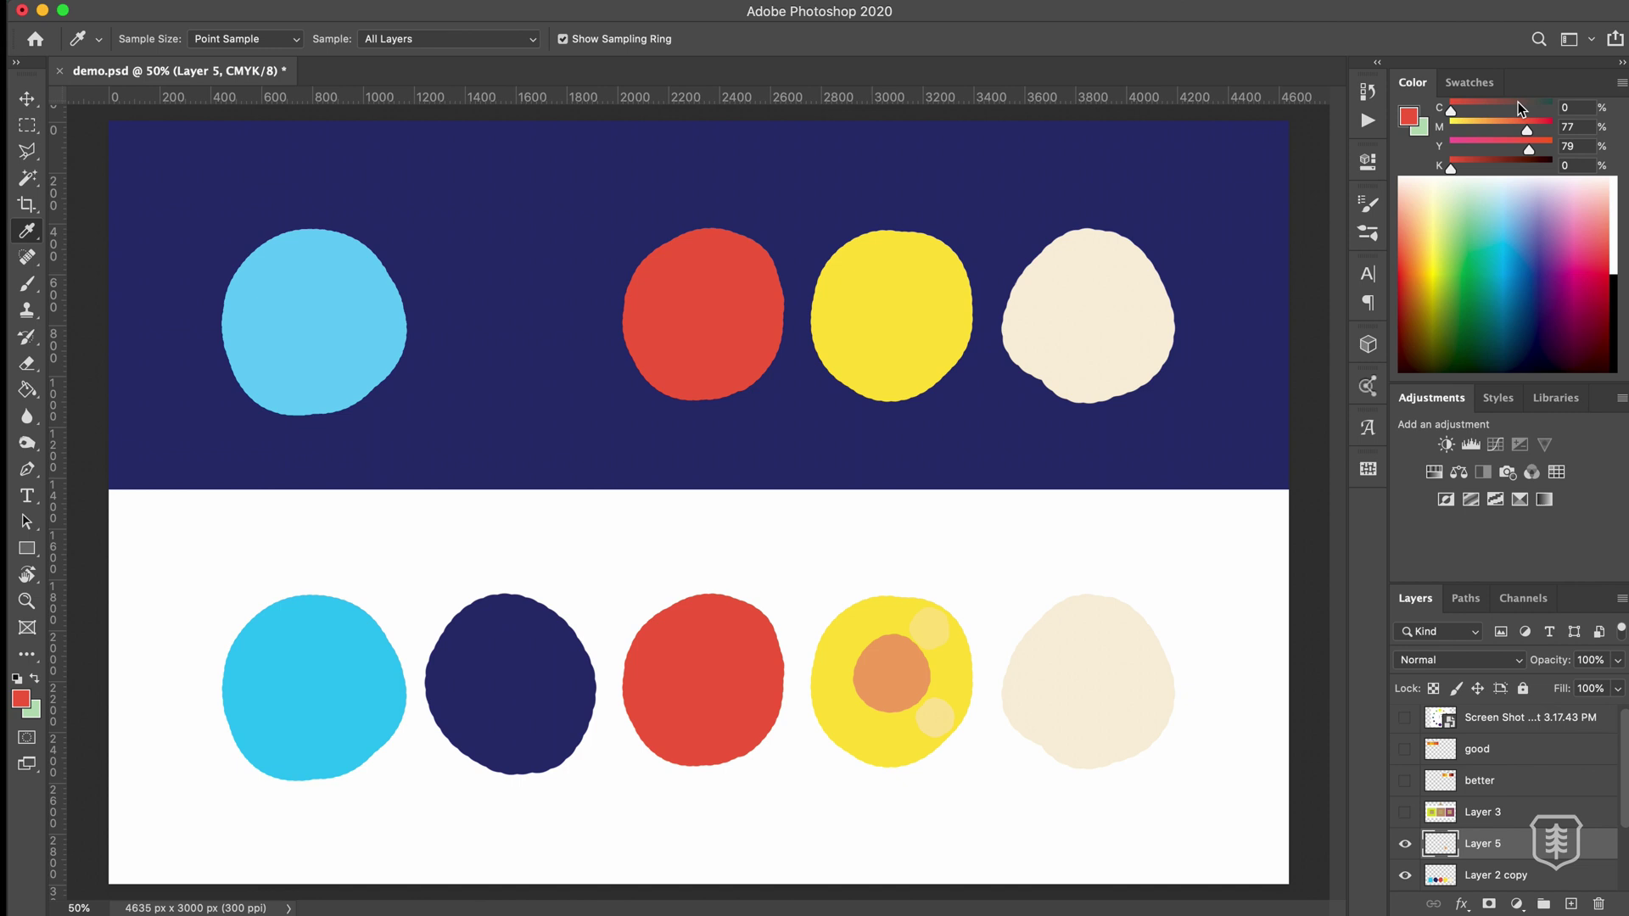
pyautogui.moveTo(1509, 149); pyautogui.dragTo(1483, 150)
pyautogui.press('b')
pyautogui.moveTo(708, 666)
pyautogui.mouseDown()
pyautogui.moveTo(690, 675)
pyautogui.moveTo(714, 674)
pyautogui.mouseUp()
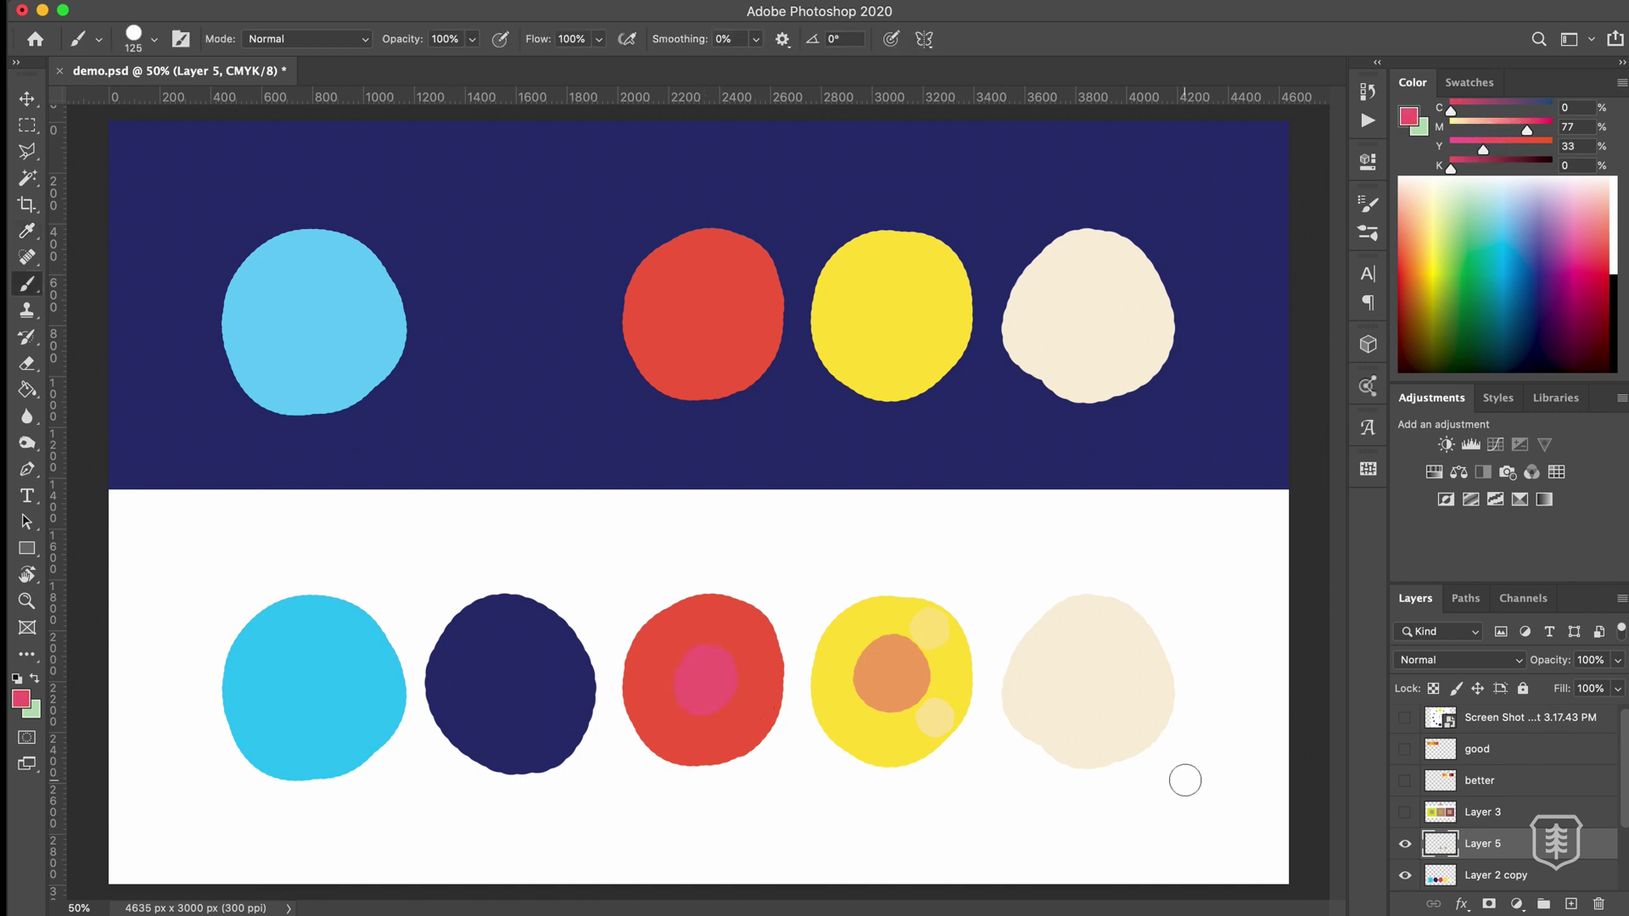
pyautogui.moveTo(1527, 132); pyautogui.dragTo(1507, 133)
pyautogui.moveTo(708, 670)
pyautogui.mouseDown()
pyautogui.moveTo(695, 697)
pyautogui.moveTo(723, 680)
pyautogui.mouseUp()
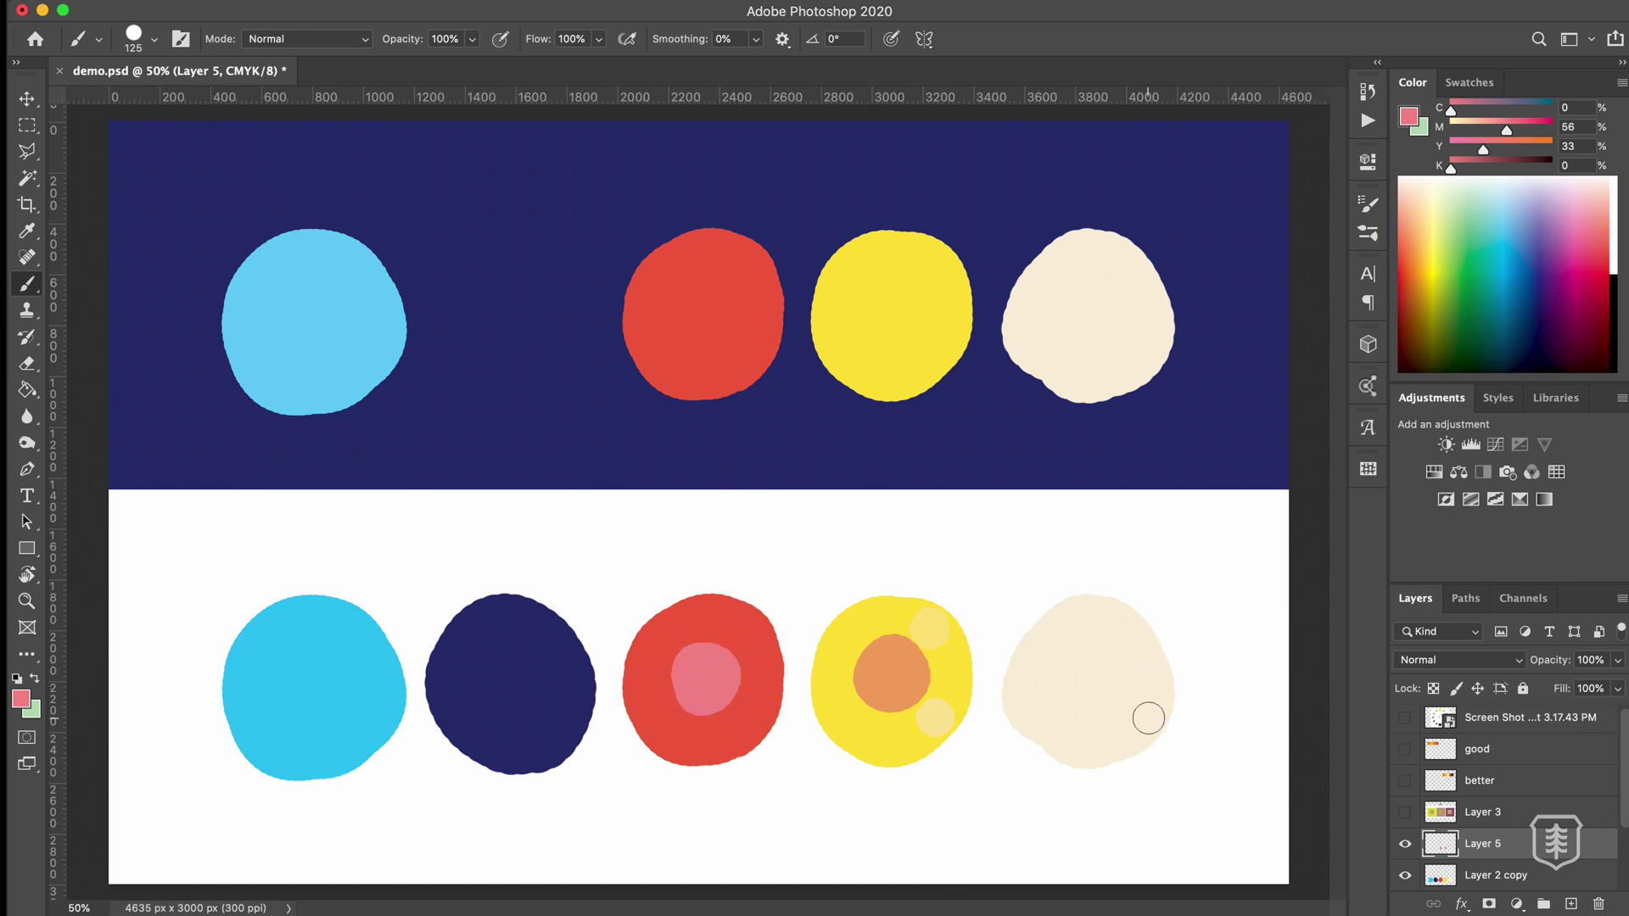
pyautogui.moveTo(709, 618); pyautogui.dragTo(738, 601)
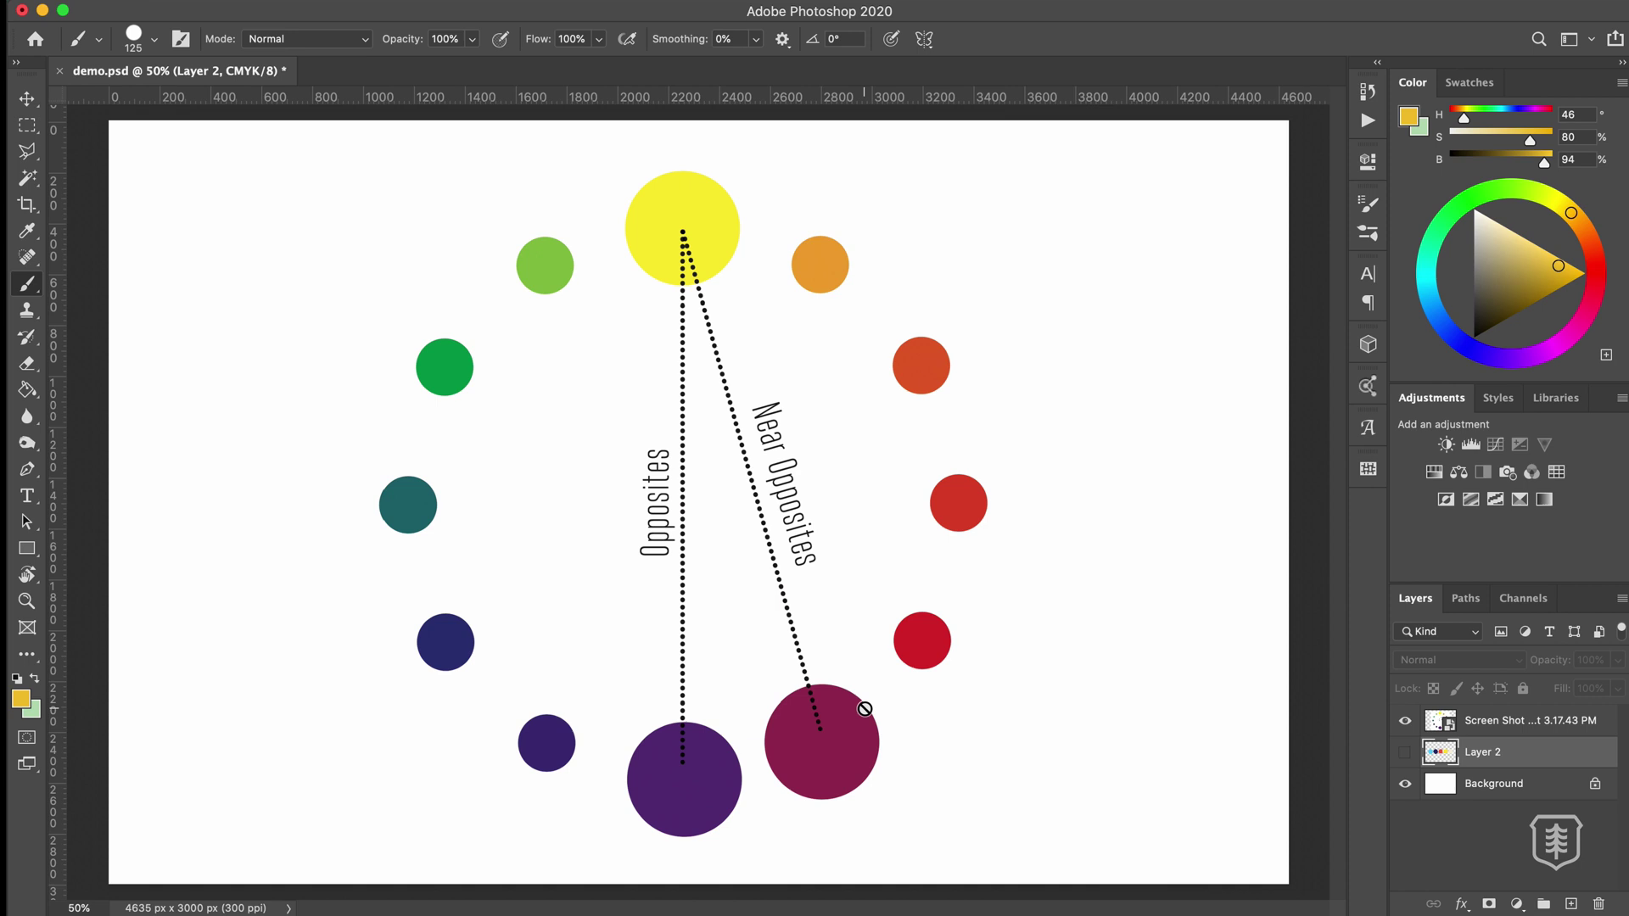
# Hide the Screen Shot reference, show the five-circle palette, and mix an olive in the CMYK spectrum.
pyautogui.click(1405, 720)
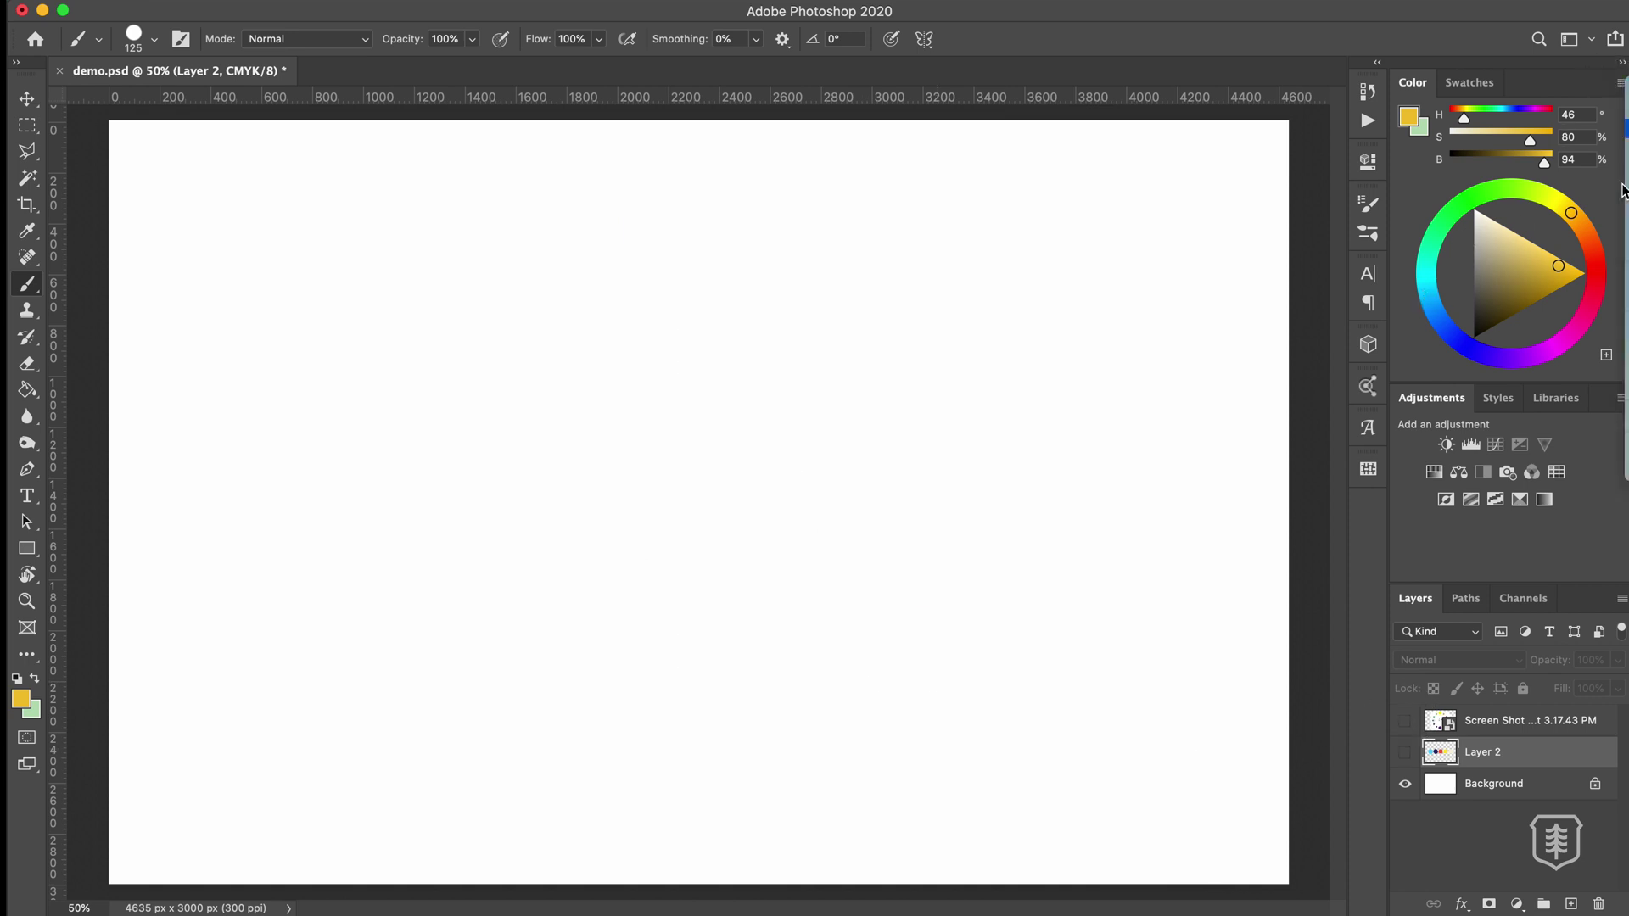
pyautogui.click(1625, 206)
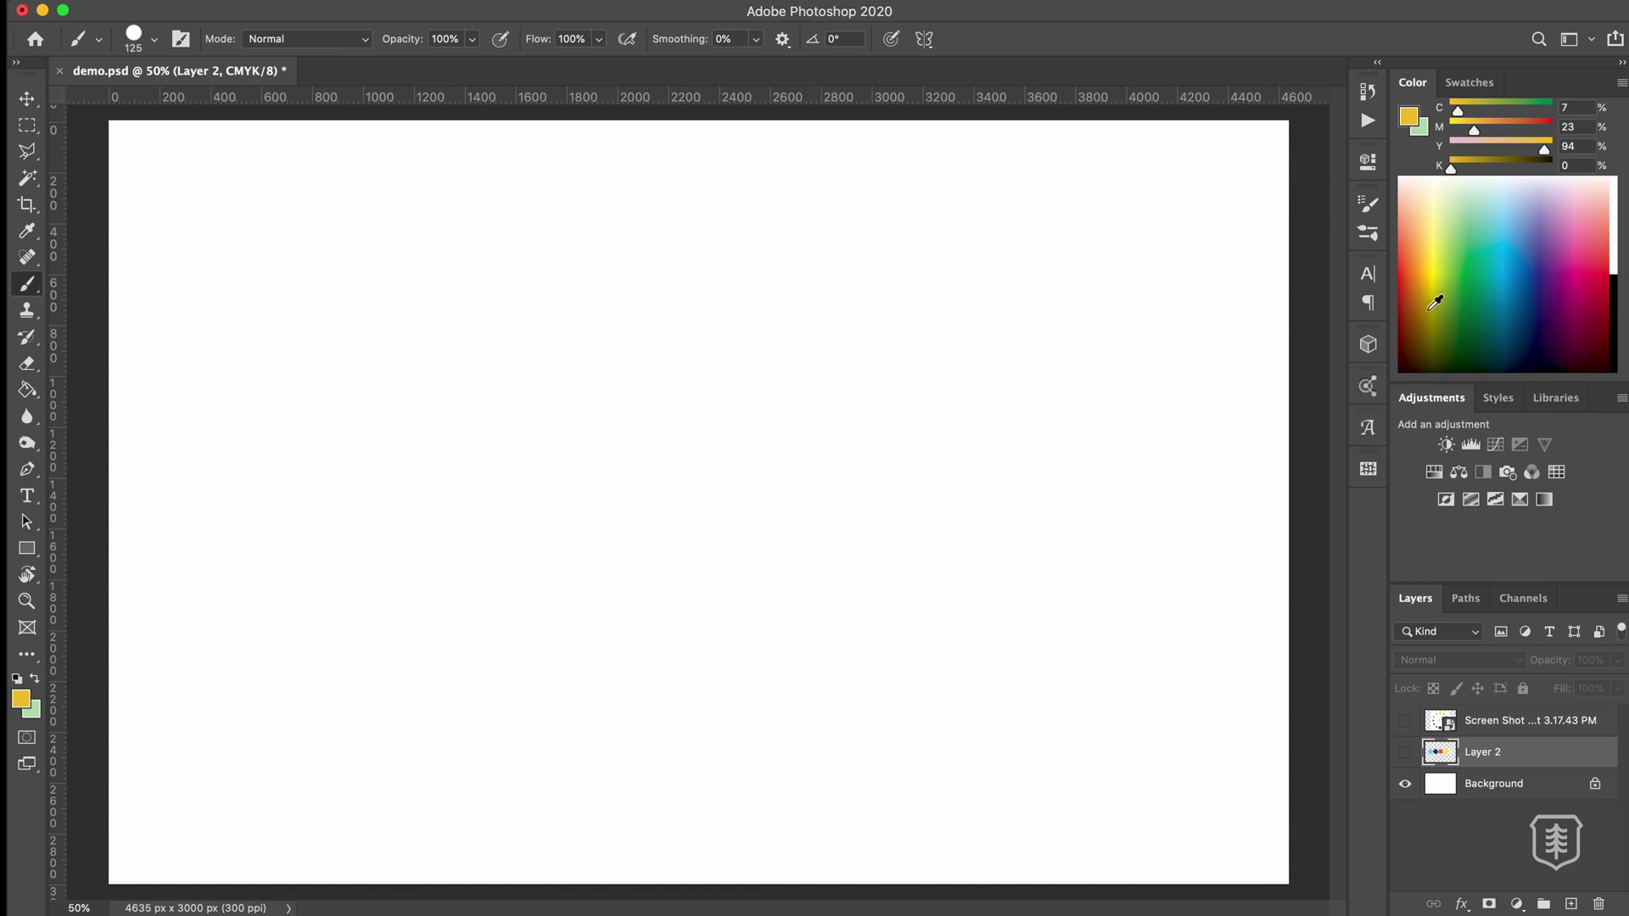
pyautogui.click(1435, 316)
pyautogui.click(1432, 307)
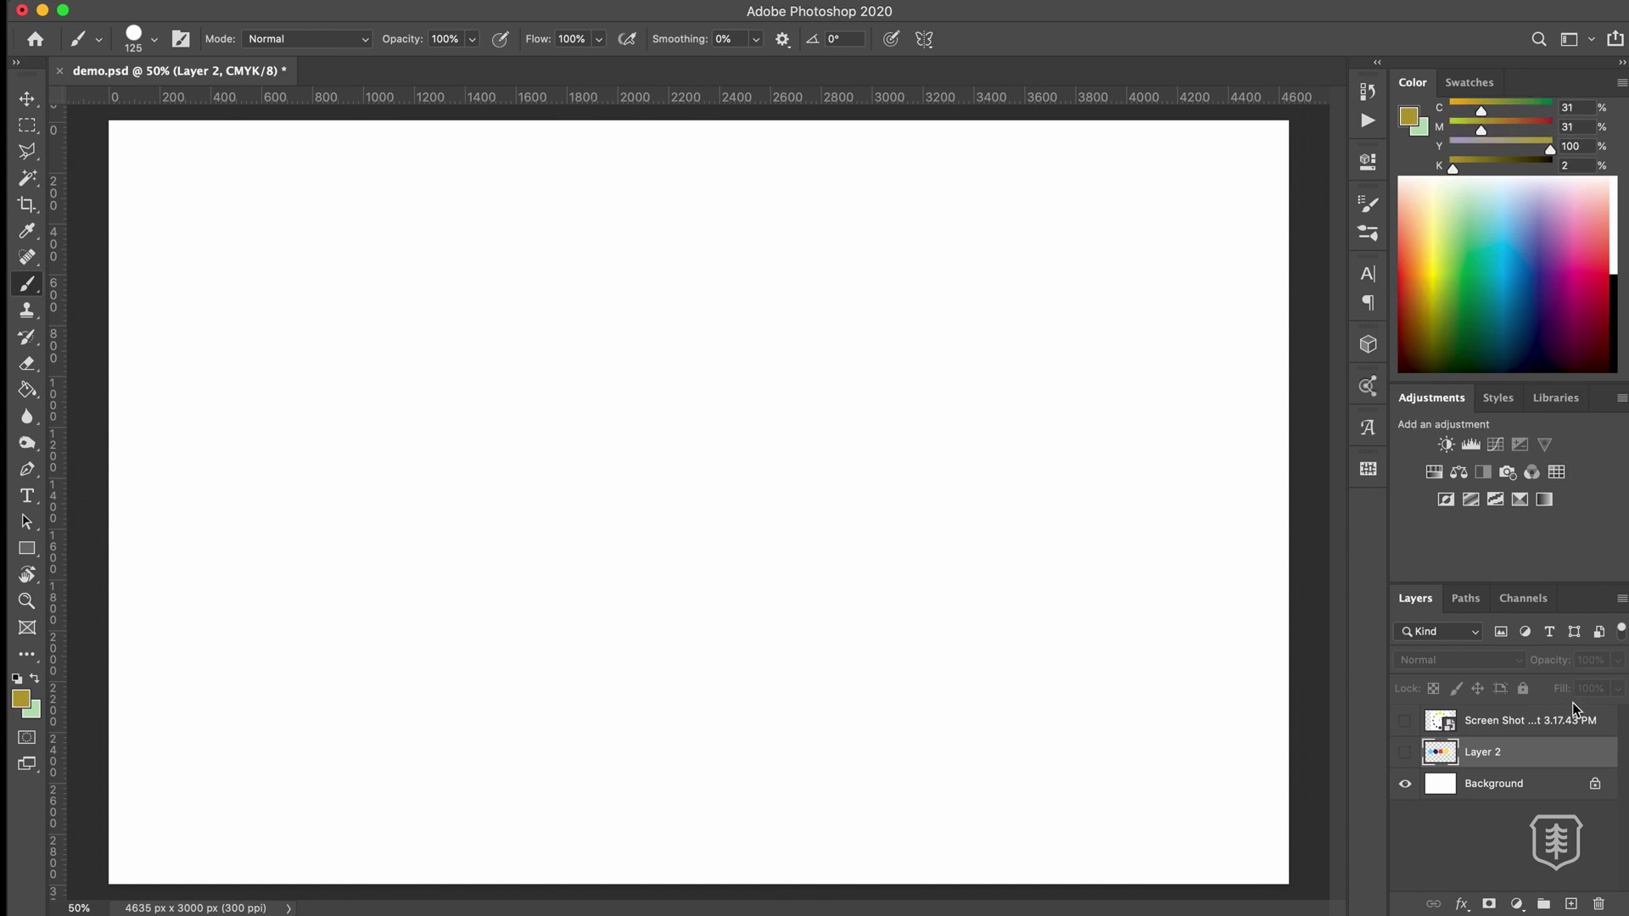
pyautogui.click(1404, 753)
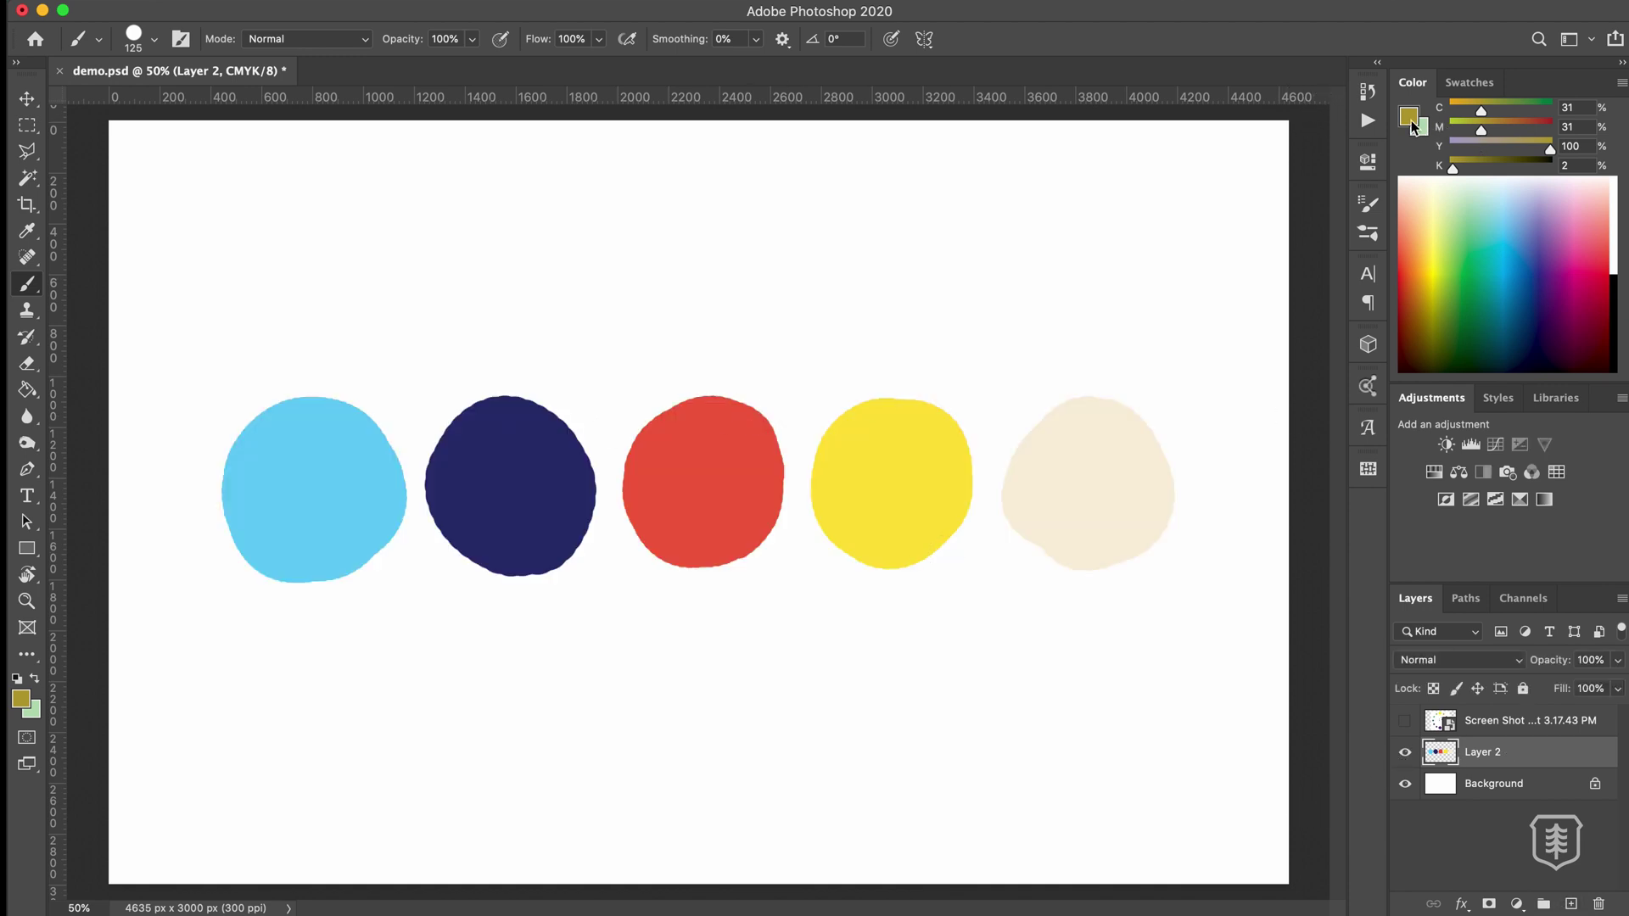
pyautogui.moveTo(1480, 129); pyautogui.dragTo(1474, 129)
# On a new layer, brush an olive circle above the red circle, brightening it with less cyan.
pyautogui.click(1568, 904)
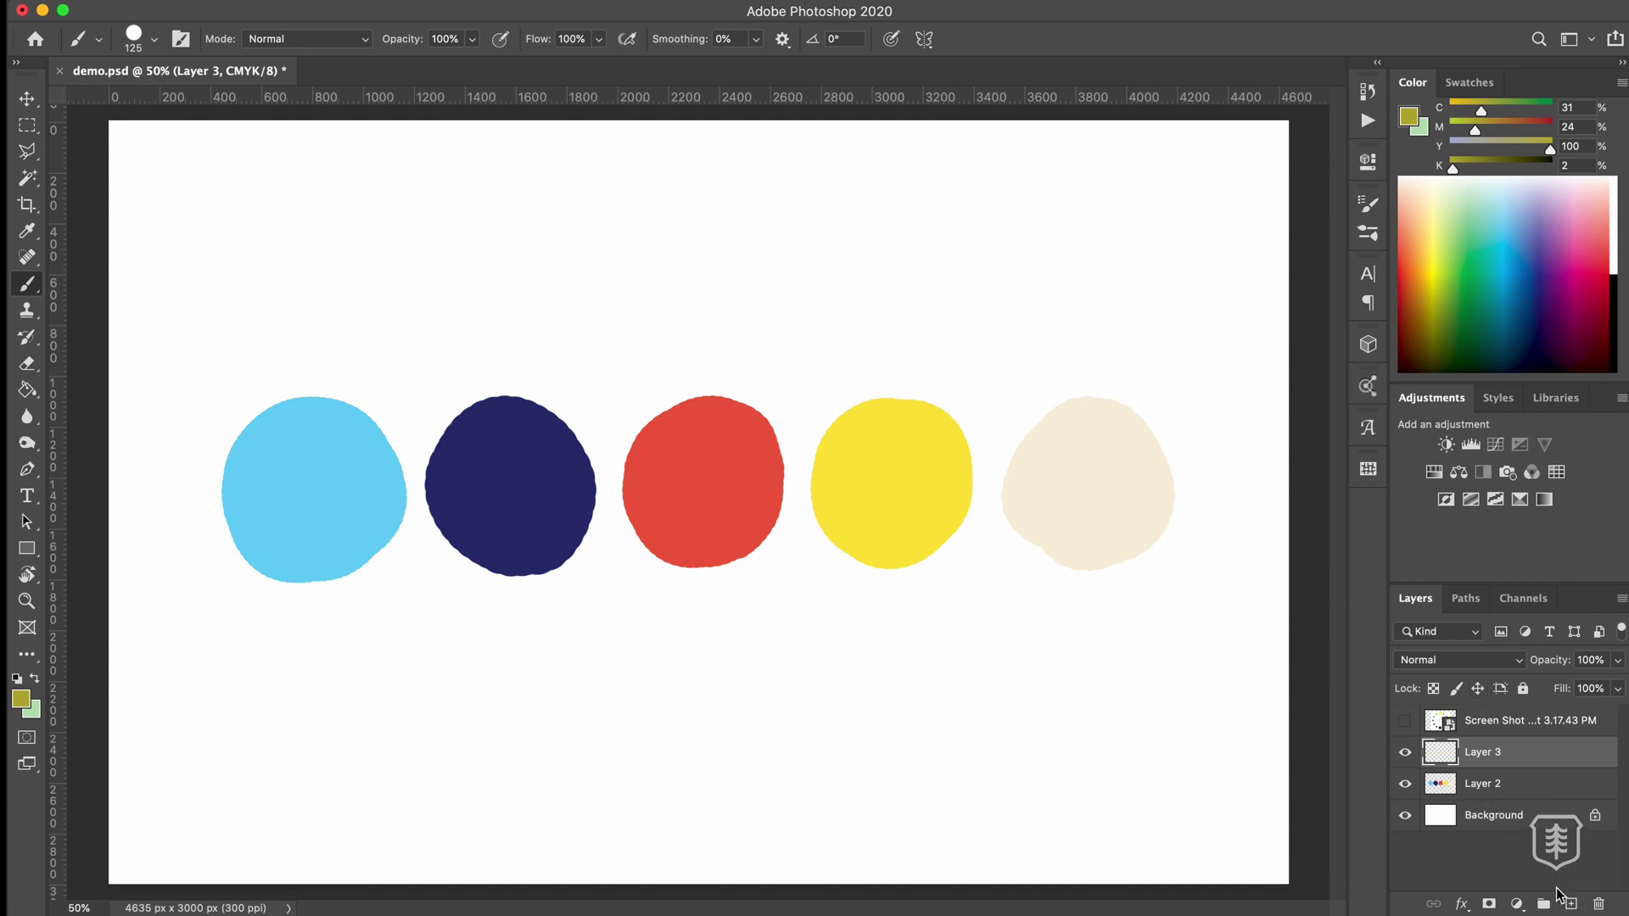
pyautogui.moveTo(658, 323)
pyautogui.mouseDown()
pyautogui.moveTo(691, 328)
pyautogui.moveTo(714, 301)
pyautogui.moveTo(693, 274)
pyautogui.moveTo(706, 308)
pyautogui.moveTo(726, 296)
pyautogui.moveTo(700, 235)
pyautogui.mouseUp()
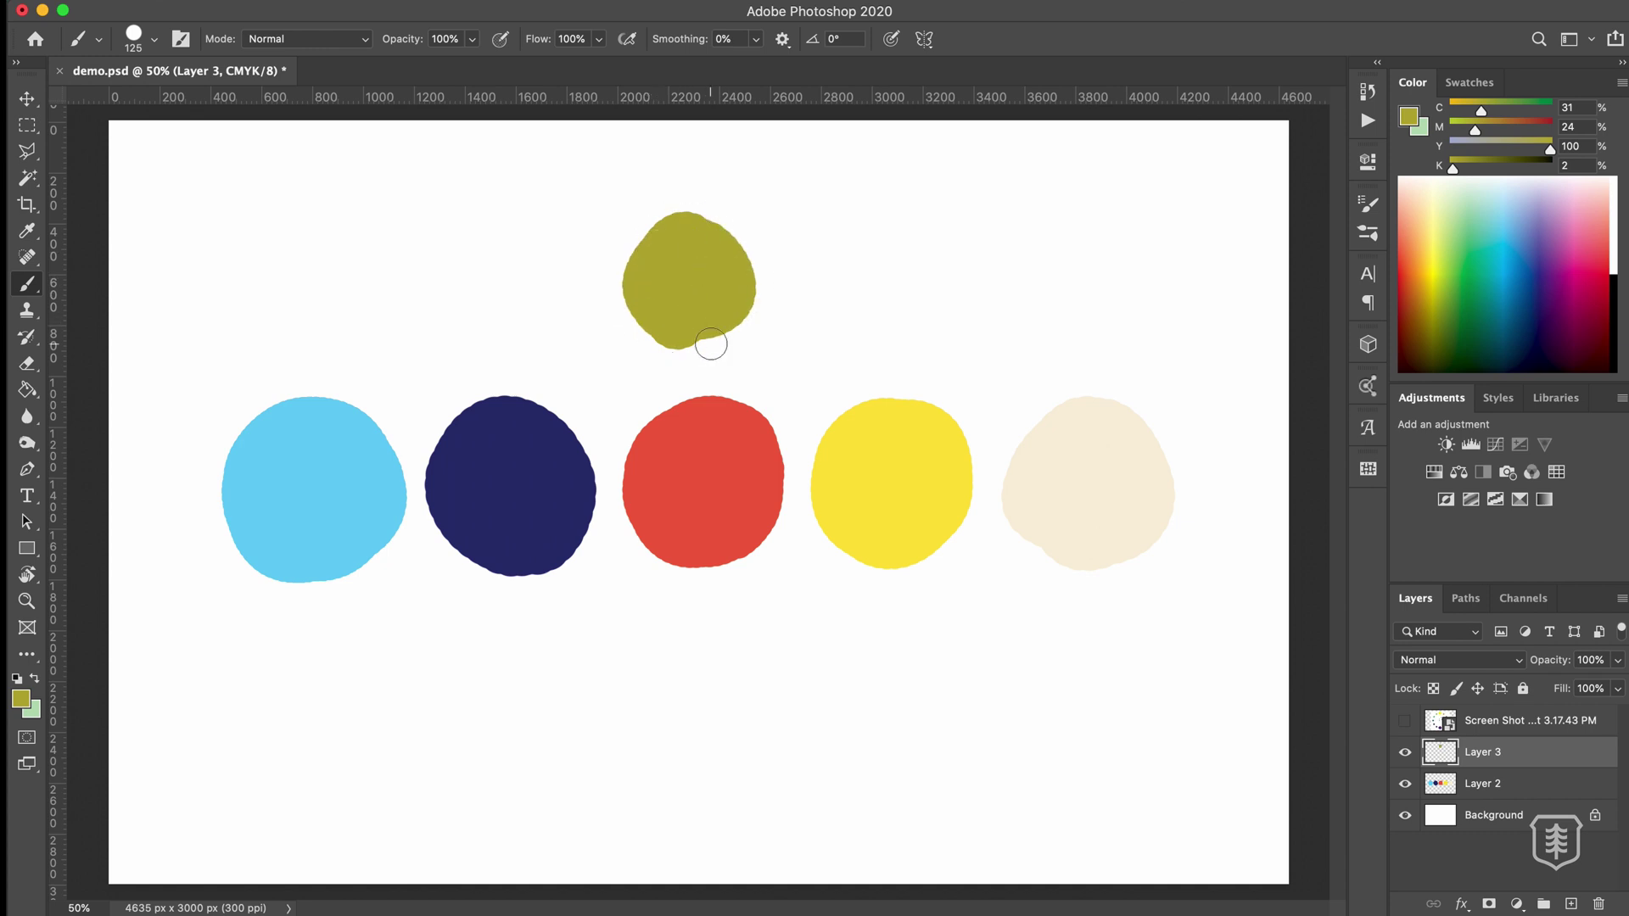
pyautogui.moveTo(1480, 111); pyautogui.dragTo(1477, 111)
pyautogui.moveTo(679, 243)
pyautogui.mouseDown()
pyautogui.moveTo(643, 301)
pyautogui.moveTo(657, 329)
pyautogui.moveTo(698, 335)
pyautogui.moveTo(725, 271)
pyautogui.moveTo(737, 300)
pyautogui.moveTo(722, 225)
pyautogui.moveTo(755, 297)
pyautogui.moveTo(695, 303)
pyautogui.moveTo(674, 336)
pyautogui.moveTo(717, 292)
pyautogui.mouseUp()
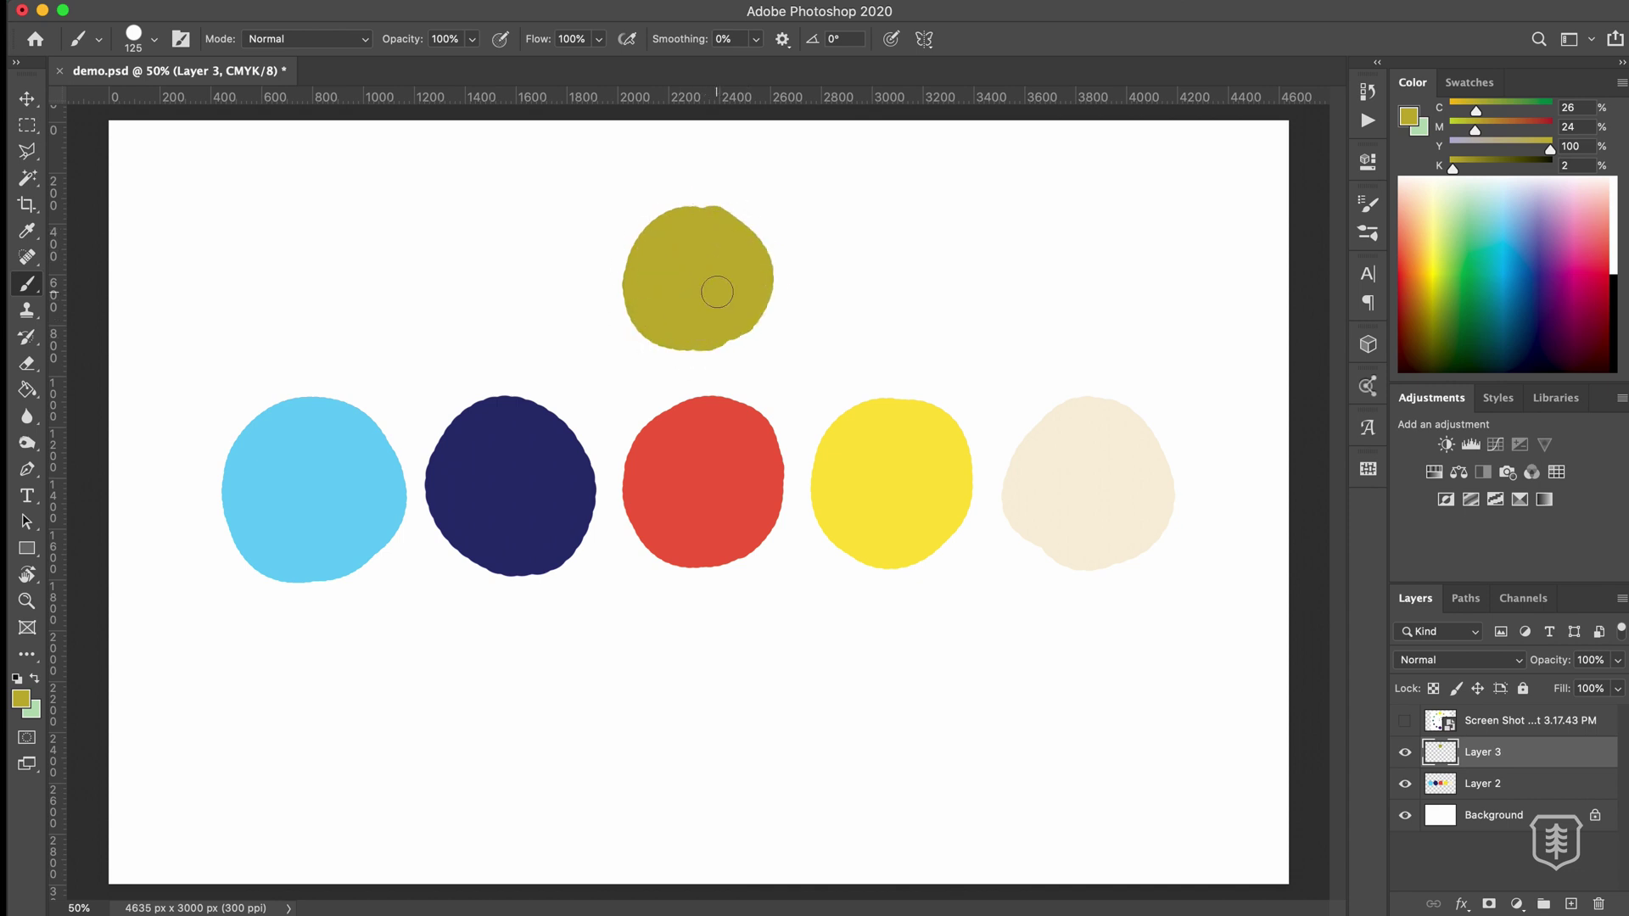
# Test olive blobs over the yellow, red, navy and cyan circles, then undo them.
pyautogui.moveTo(882, 509)
pyautogui.mouseDown()
pyautogui.moveTo(919, 556)
pyautogui.moveTo(906, 585)
pyautogui.mouseUp()
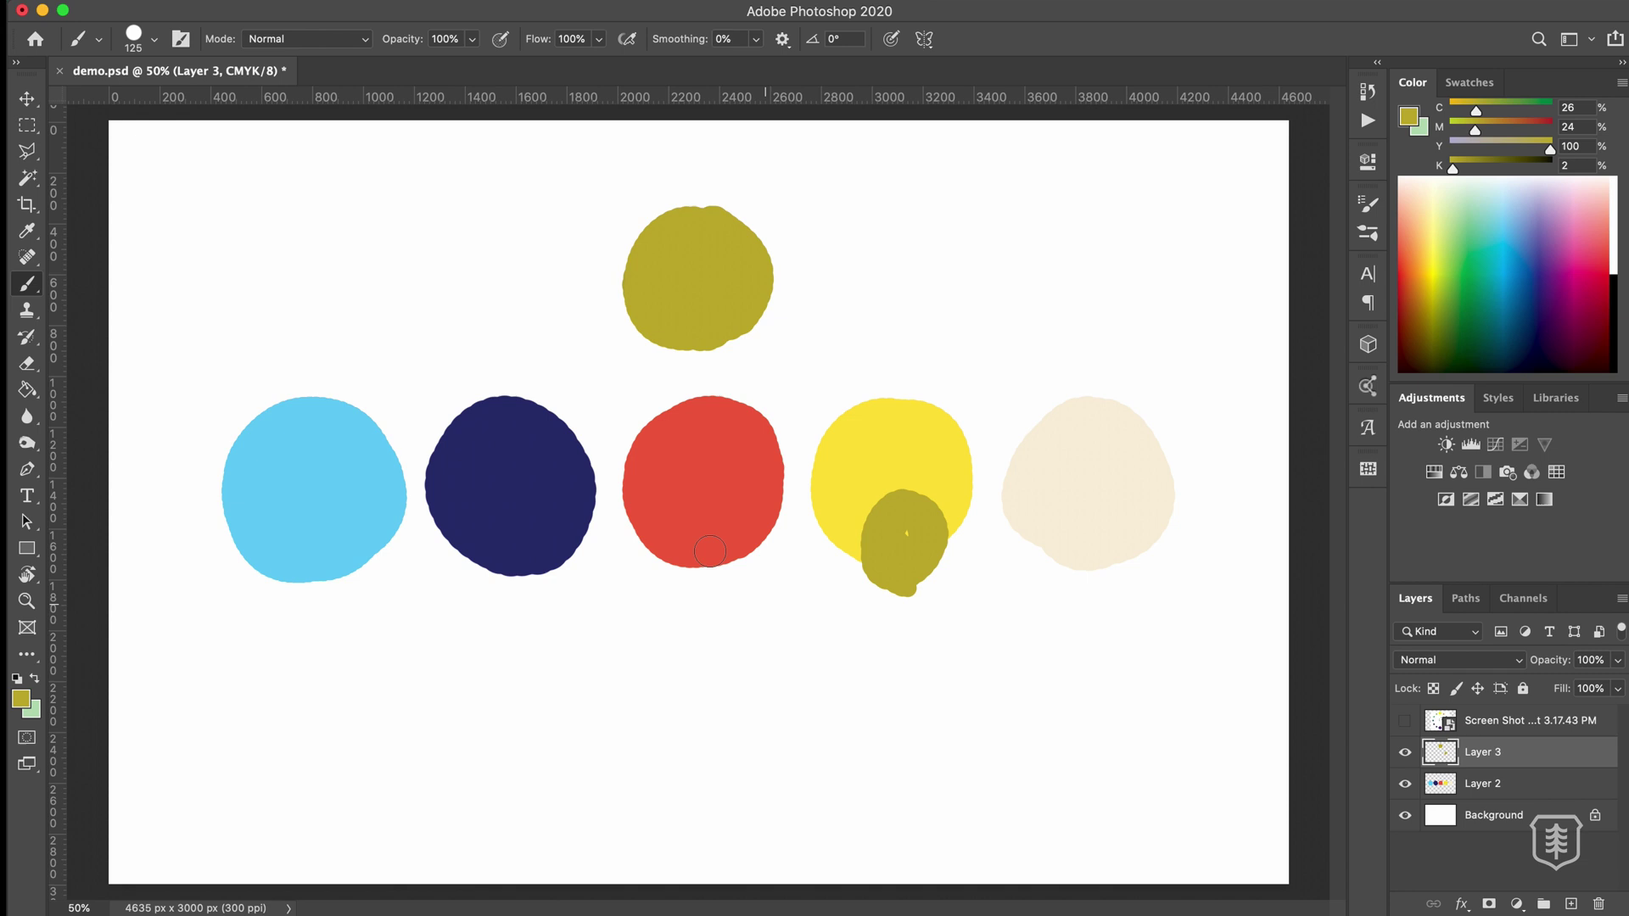
pyautogui.moveTo(709, 551)
pyautogui.mouseDown()
pyautogui.moveTo(691, 542)
pyautogui.moveTo(706, 593)
pyautogui.mouseUp()
pyautogui.moveTo(522, 531)
pyautogui.mouseDown()
pyautogui.moveTo(504, 587)
pyautogui.moveTo(555, 607)
pyautogui.mouseUp()
pyautogui.moveTo(339, 540)
pyautogui.mouseDown()
pyautogui.moveTo(320, 552)
pyautogui.moveTo(360, 585)
pyautogui.moveTo(339, 562)
pyautogui.mouseUp()
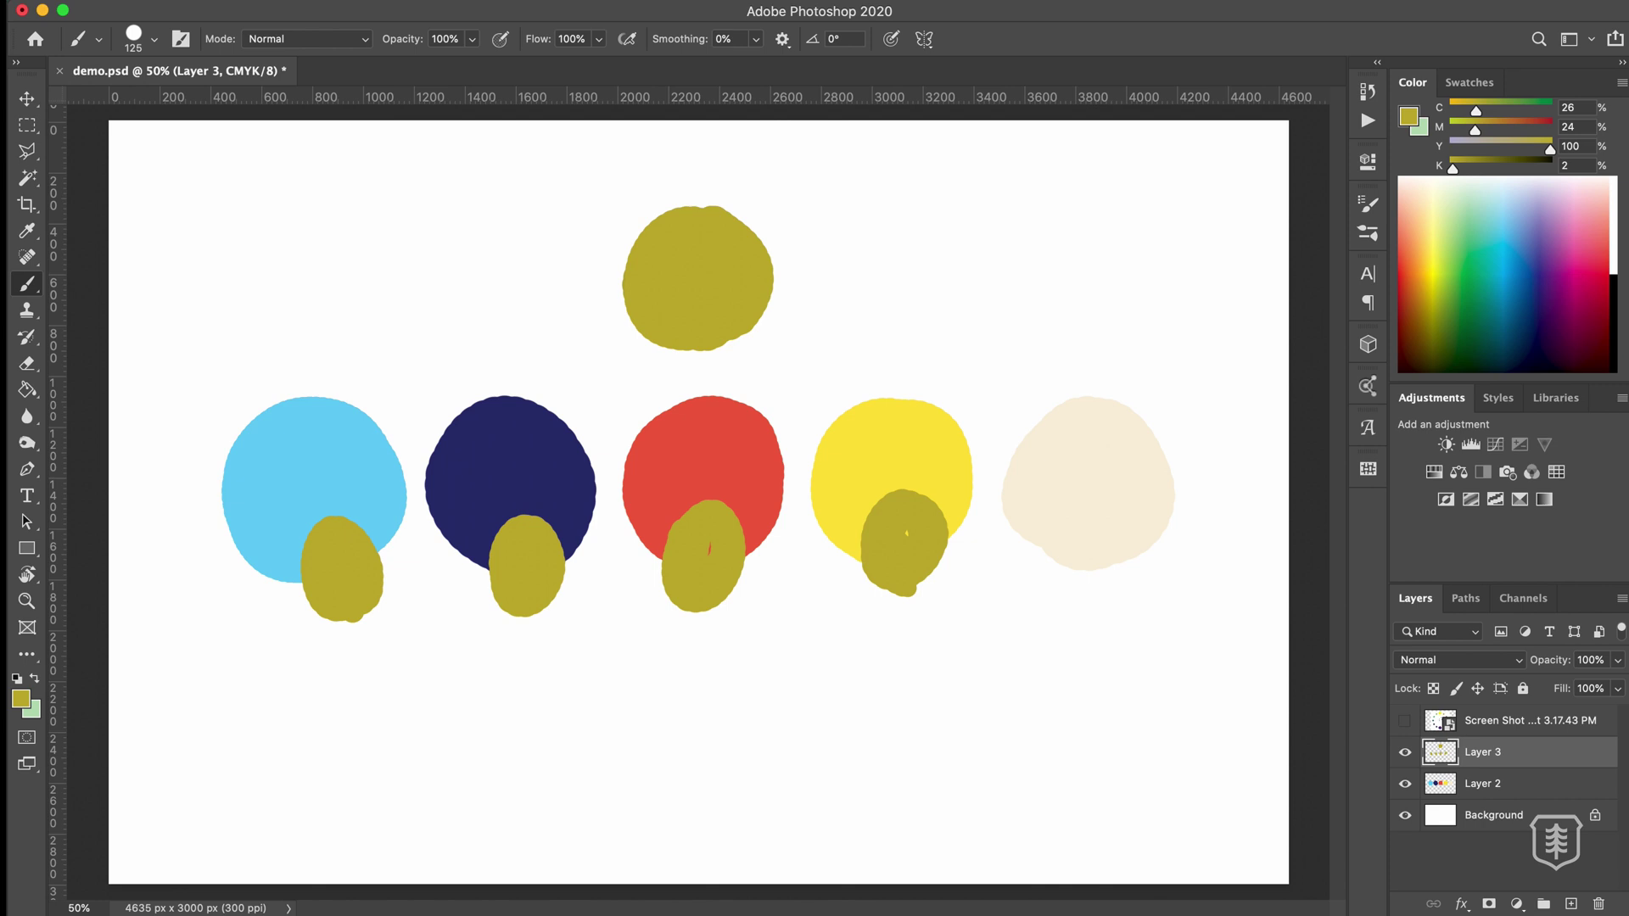
pyautogui.press('super+z')
pyautogui.press('super+z')
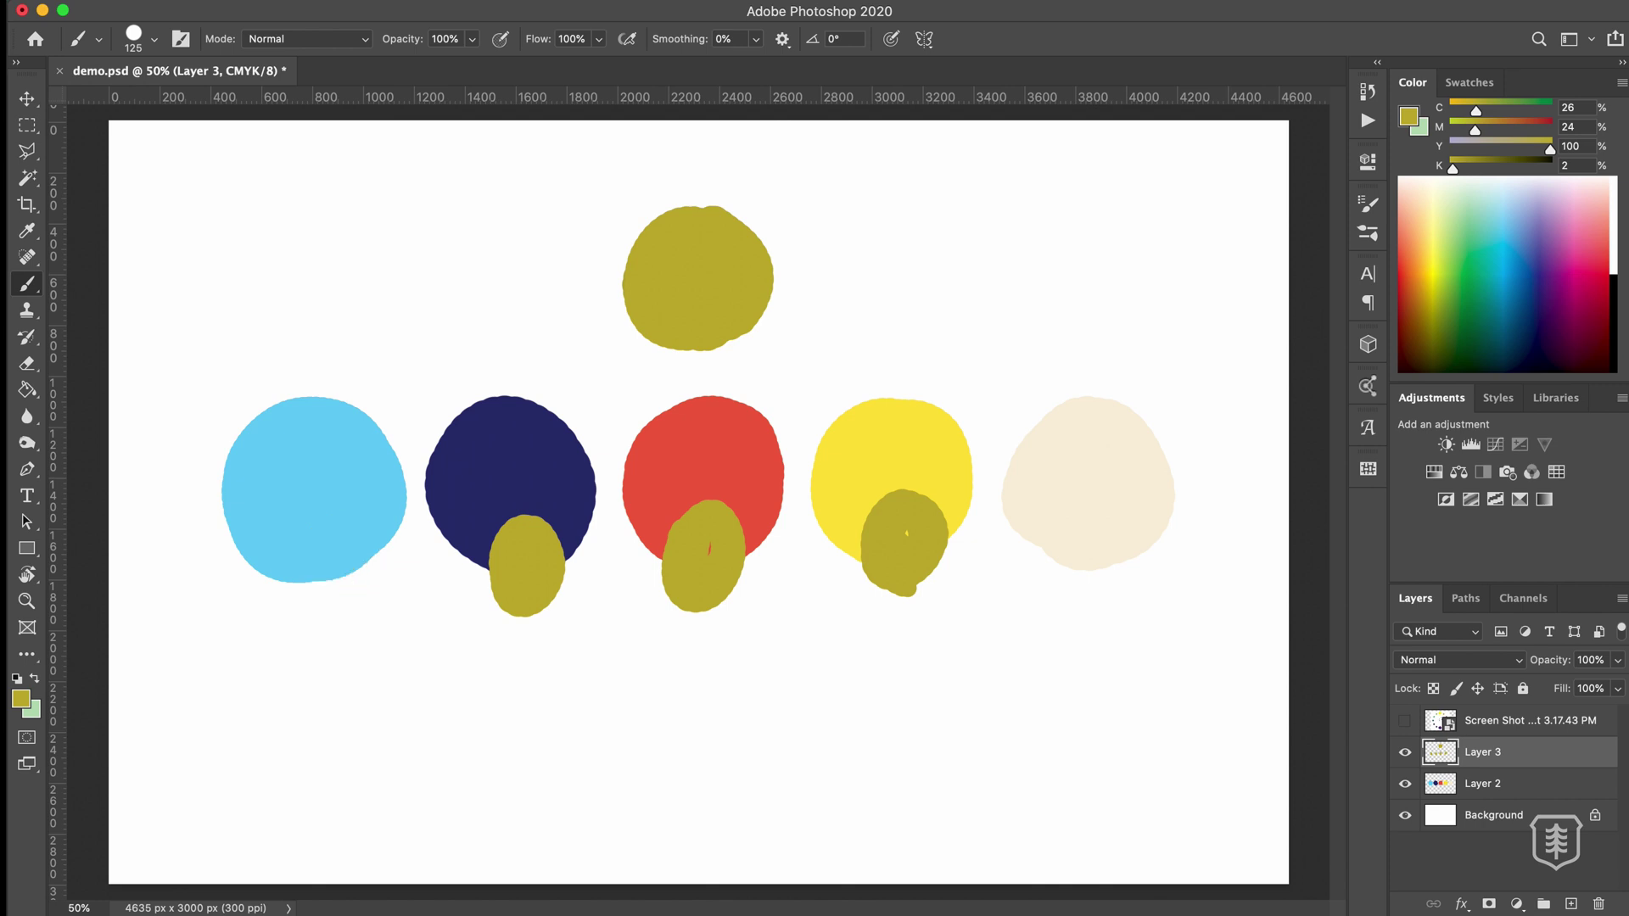
pyautogui.press('super+z')
pyautogui.press('super+z')
pyautogui.press('super+z')
pyautogui.press('super+z')
pyautogui.press('super+z')
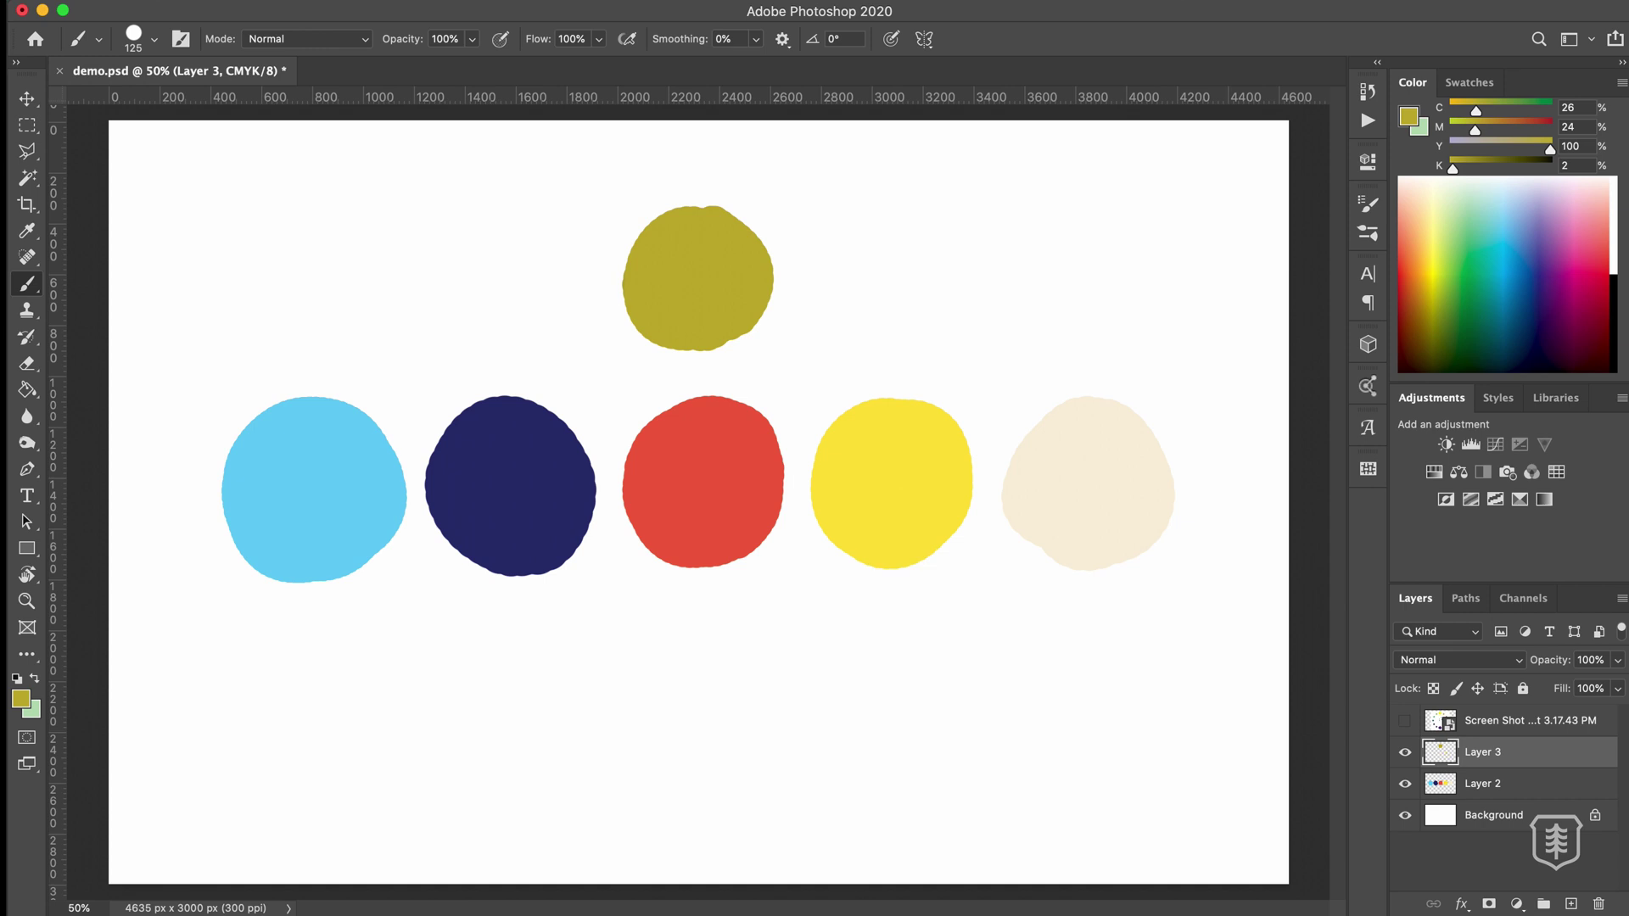